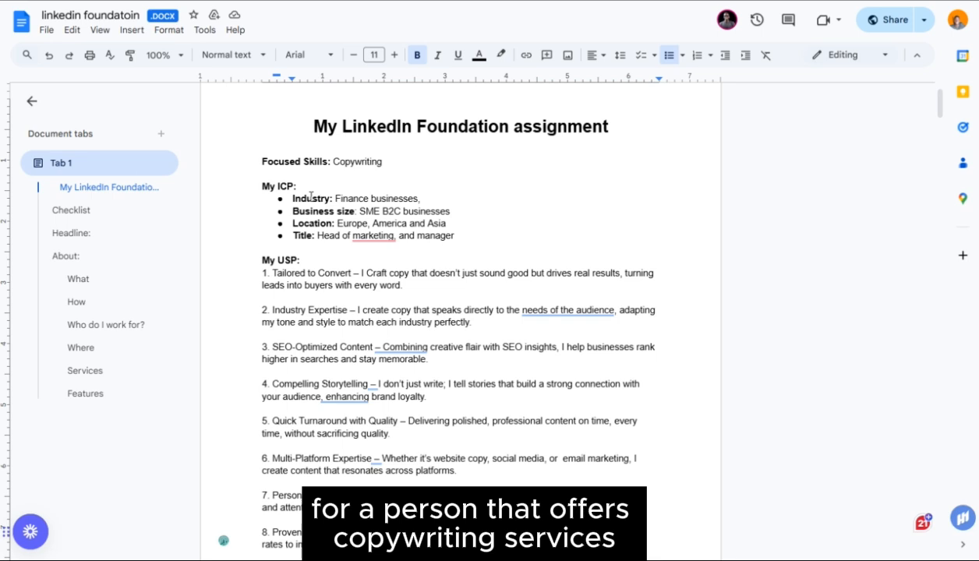
Step: Review the ICP bullets and remove ", and manager" from the Title line so it reads "Head of marketing"
scroll(312, 195, "down", 1)
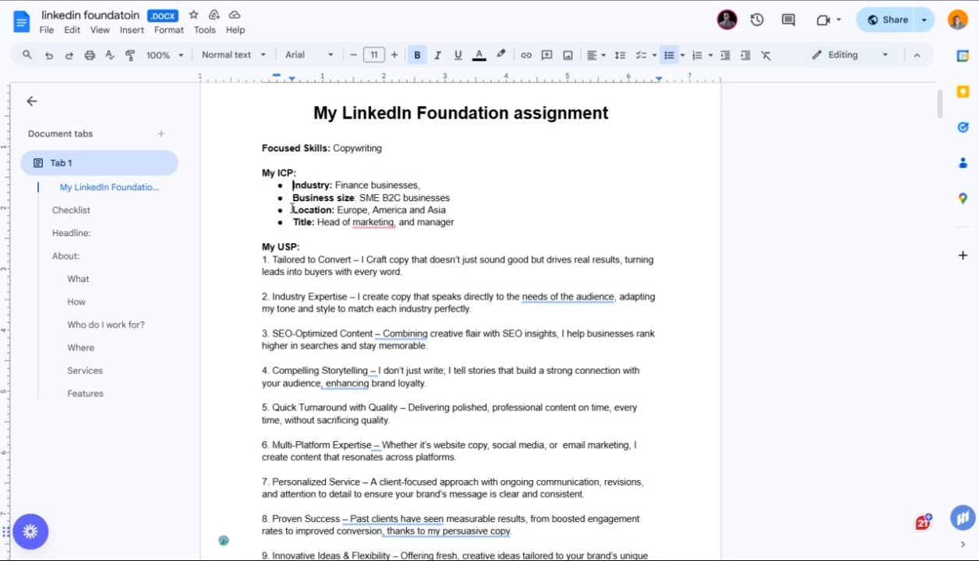
triple_click(359, 184)
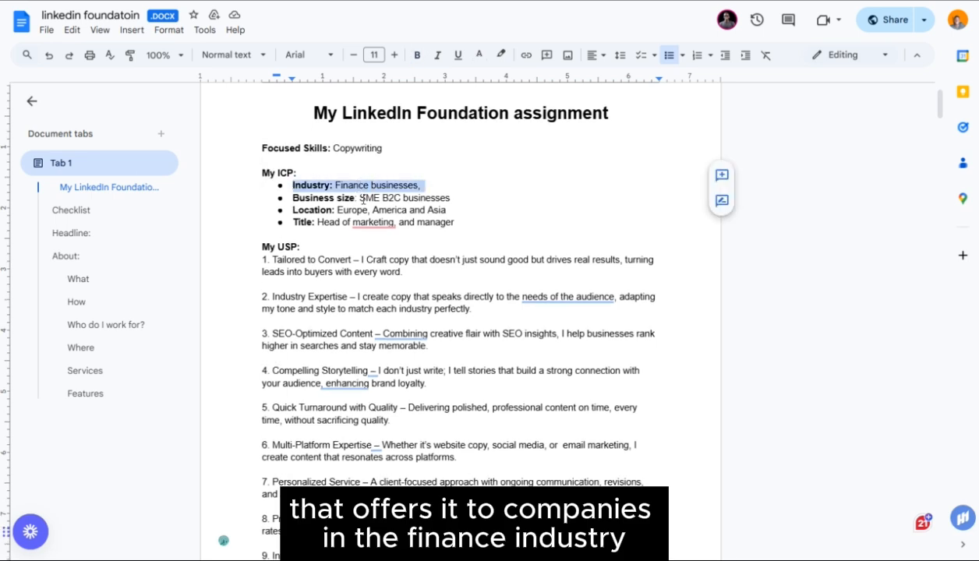
left_click_drag(382, 198, 360, 198)
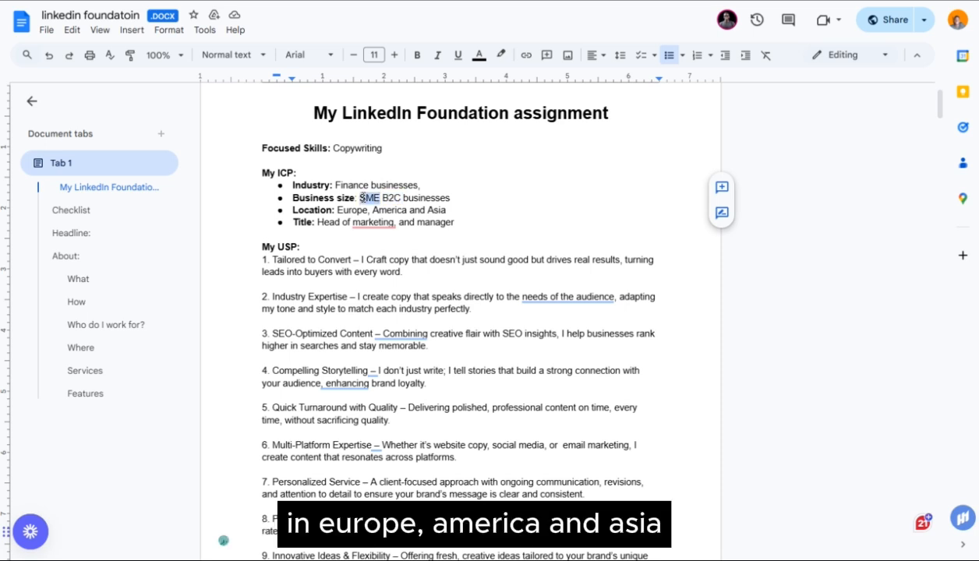
left_click_drag(446, 211, 352, 211)
key("BackSpace")
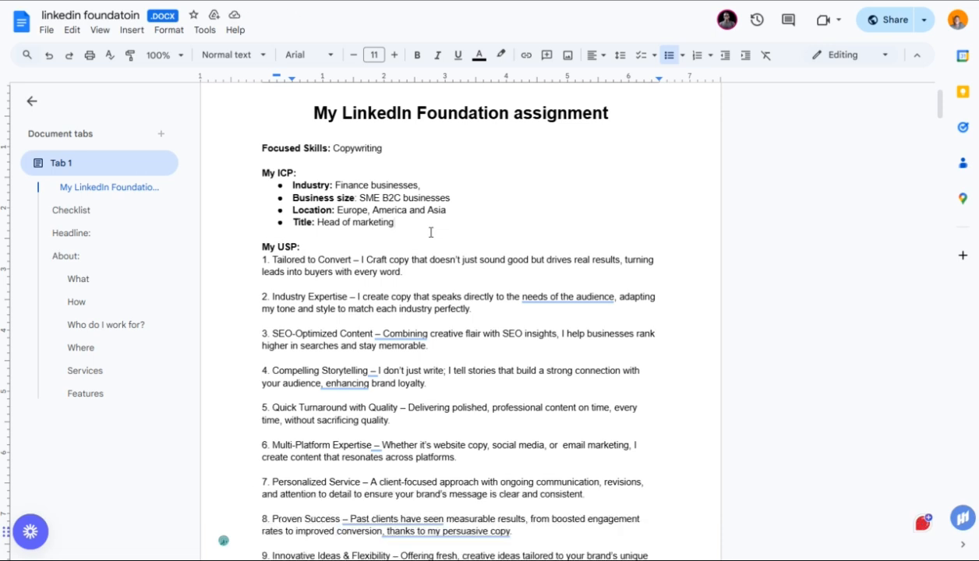
Step: Read through the USP list, the Free Offering paragraph and the items of the Checklist section
scroll(418, 327, "down", 2)
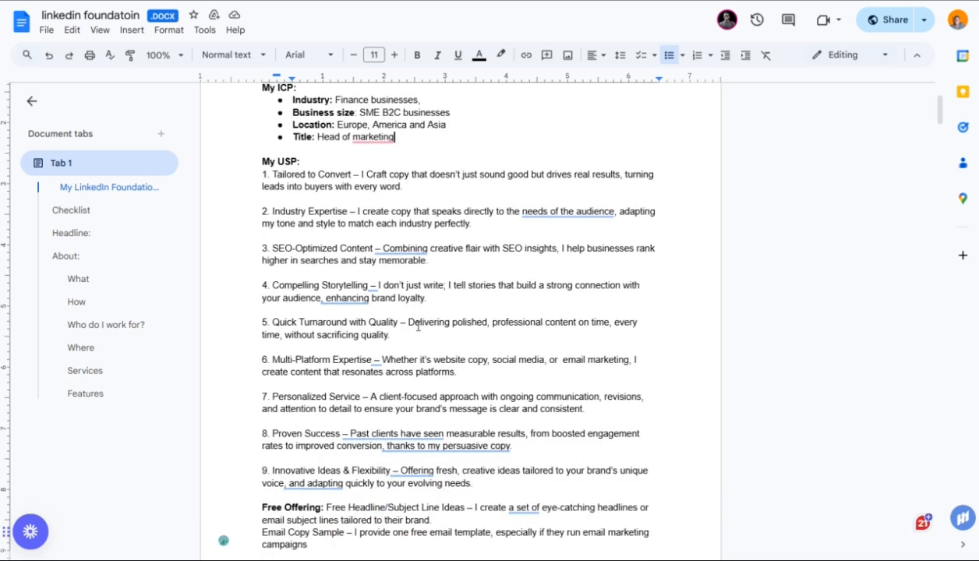
scroll(413, 323, "down", 6)
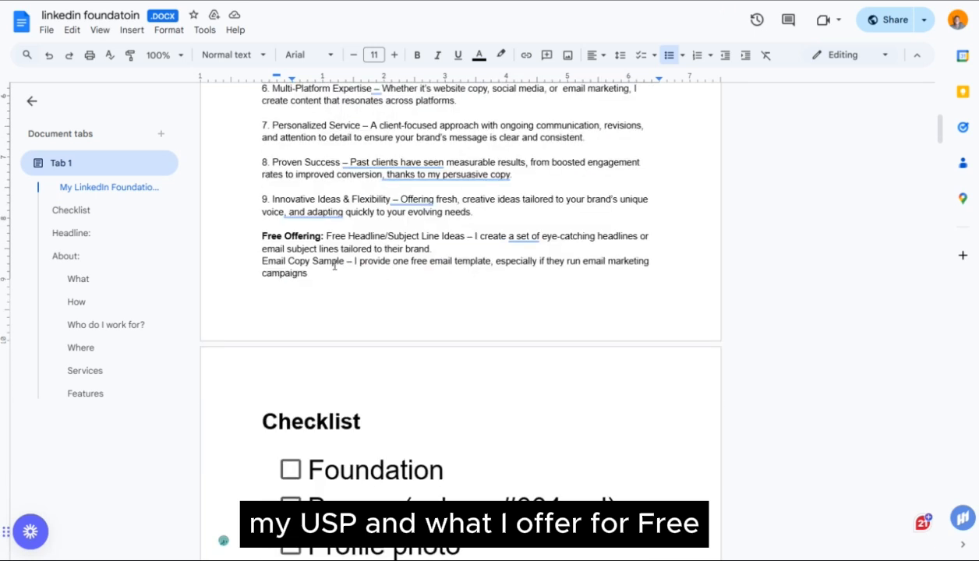
left_click_drag(330, 273, 327, 237)
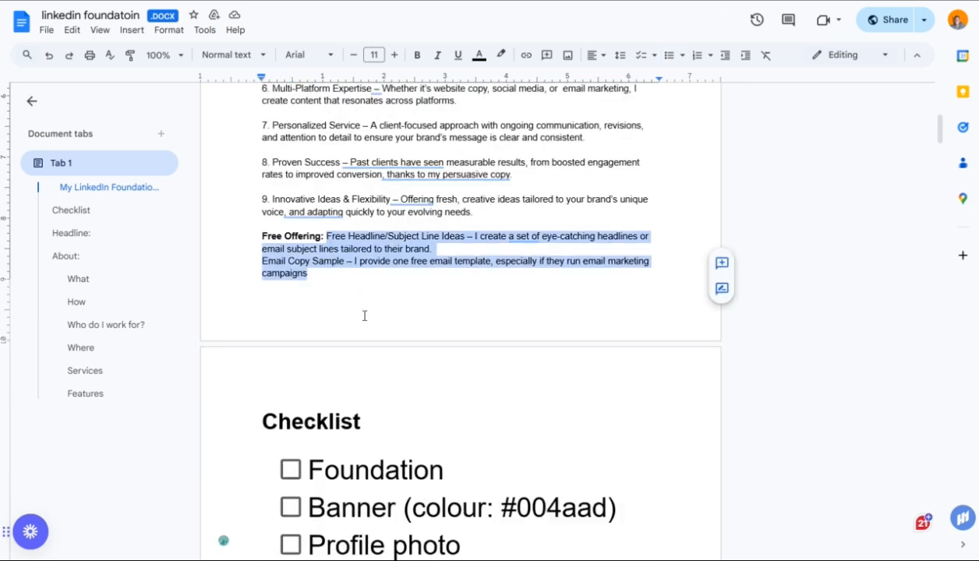
scroll(362, 315, "up", 3)
scroll(362, 314, "down", 7)
scroll(364, 315, "down", 3)
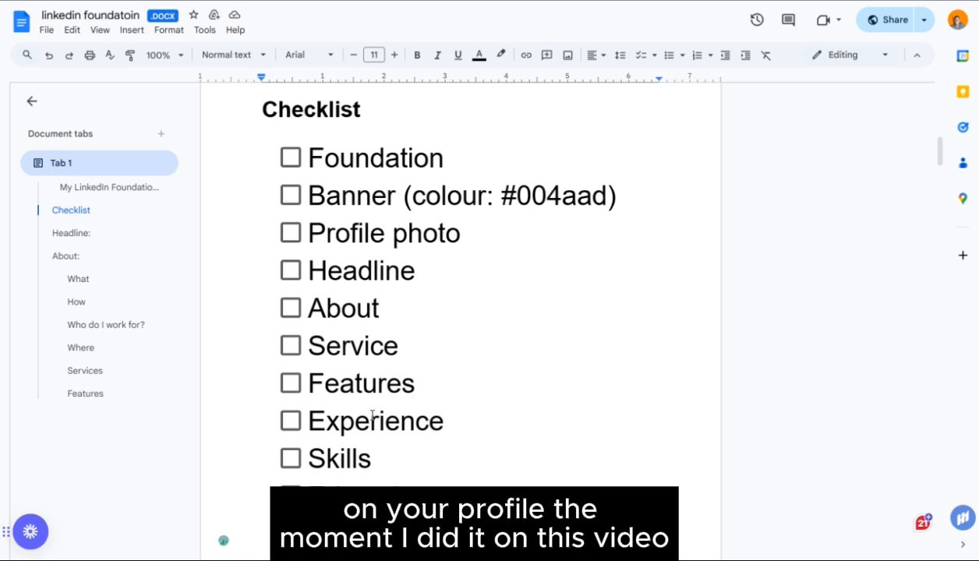
scroll(372, 416, "down", 2)
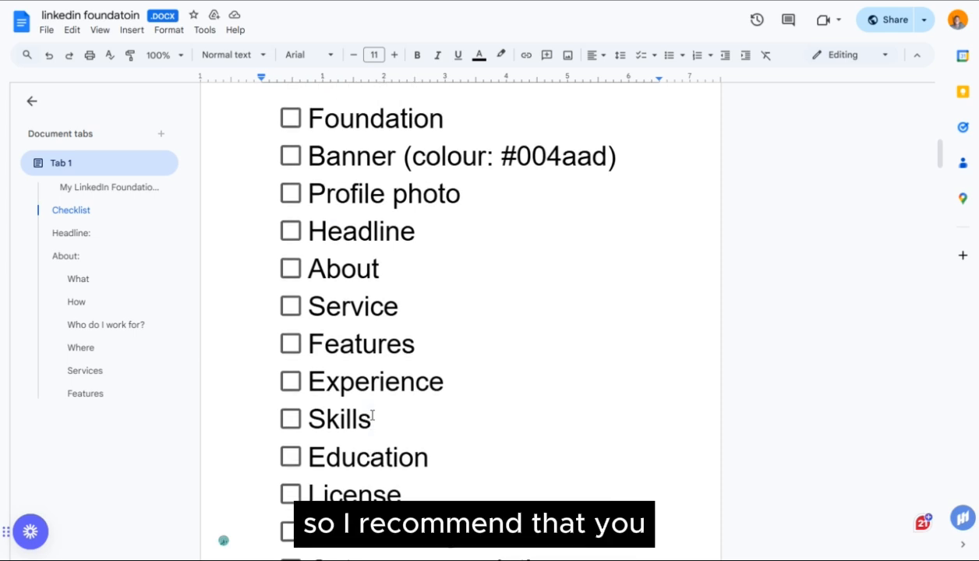
scroll(392, 428, "up", 1)
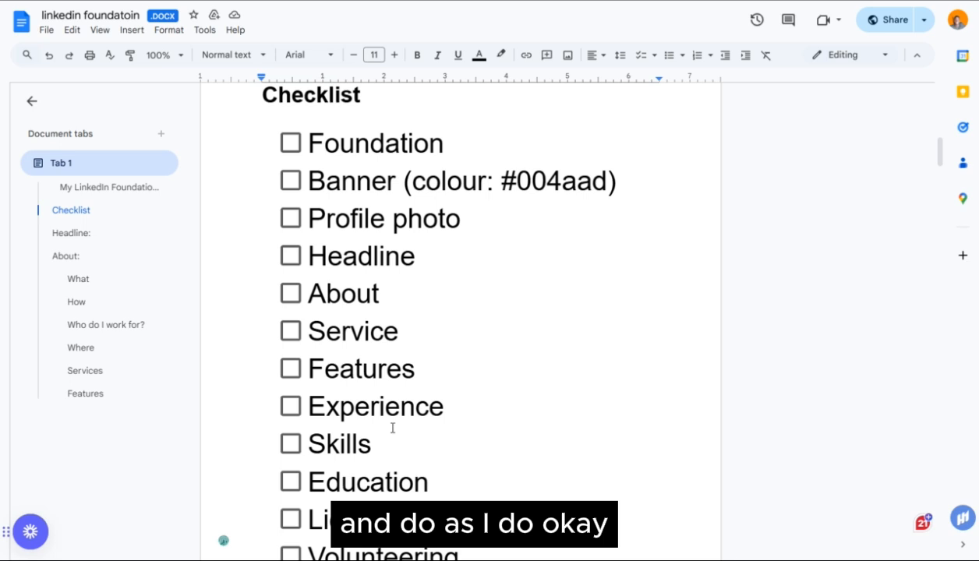
scroll(392, 427, "down", 2)
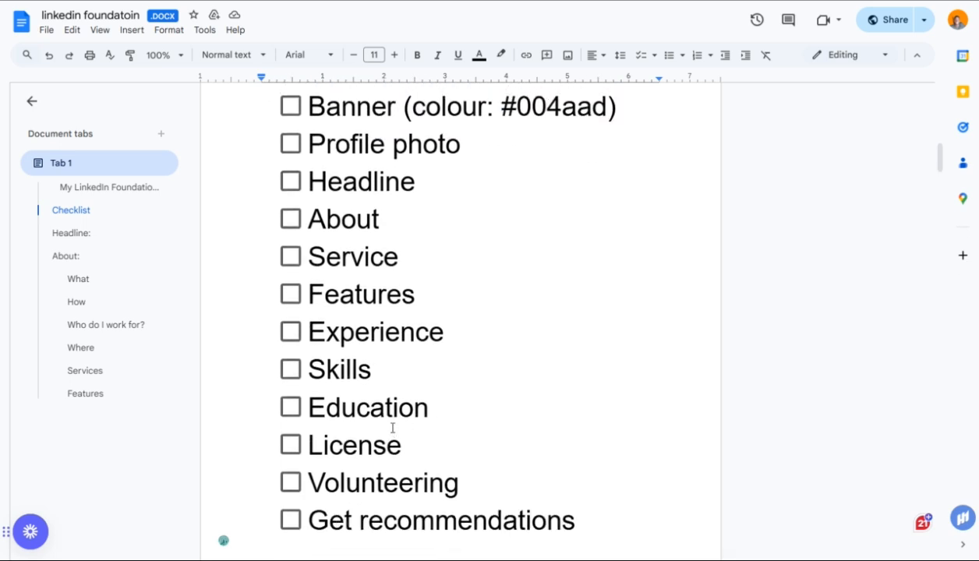
scroll(392, 428, "up", 1)
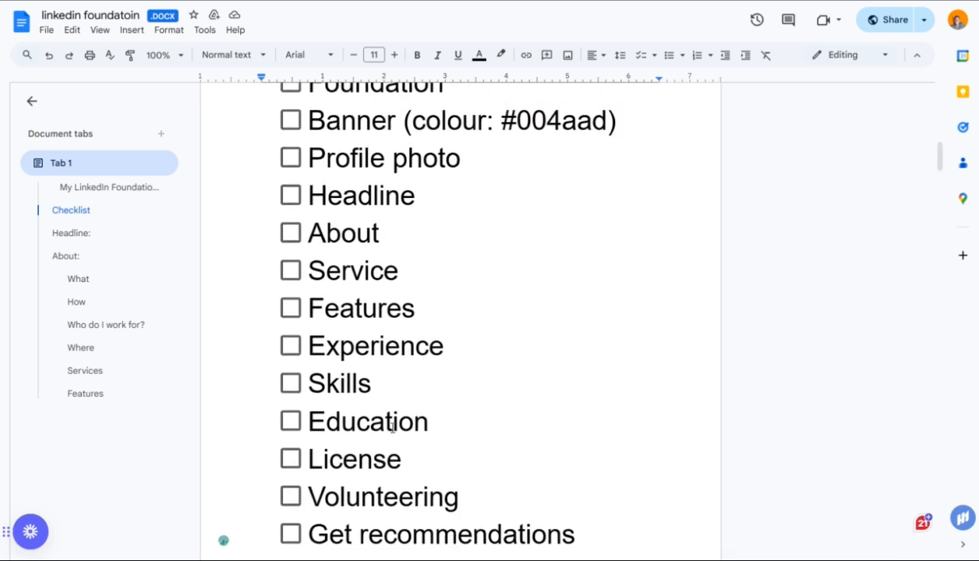
scroll(392, 425, "down", 1)
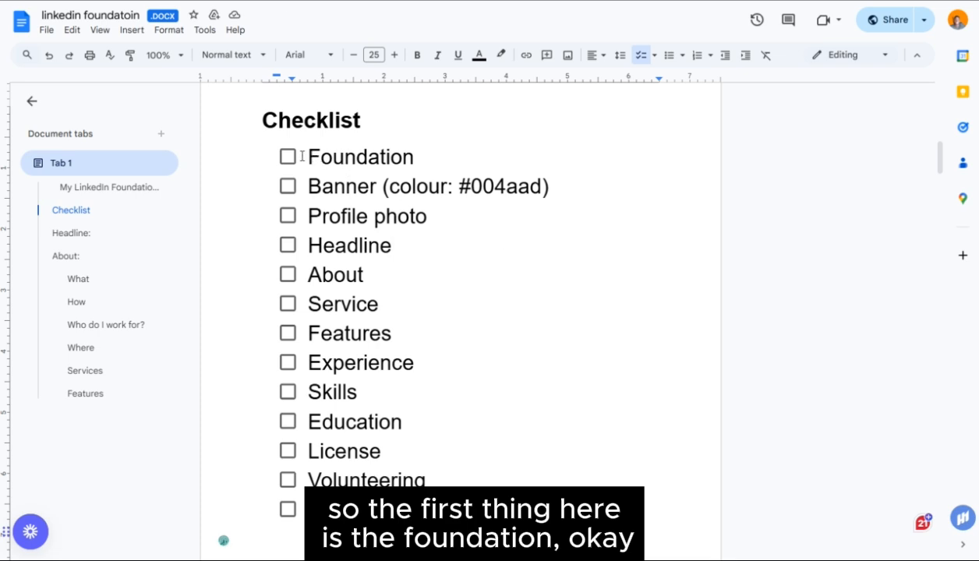
Step: Recheck the foundation section and mark the Foundation item in the checklist as done
scroll(302, 156, "up", 2)
scroll(302, 156, "up", 8)
scroll(302, 158, "down", 2)
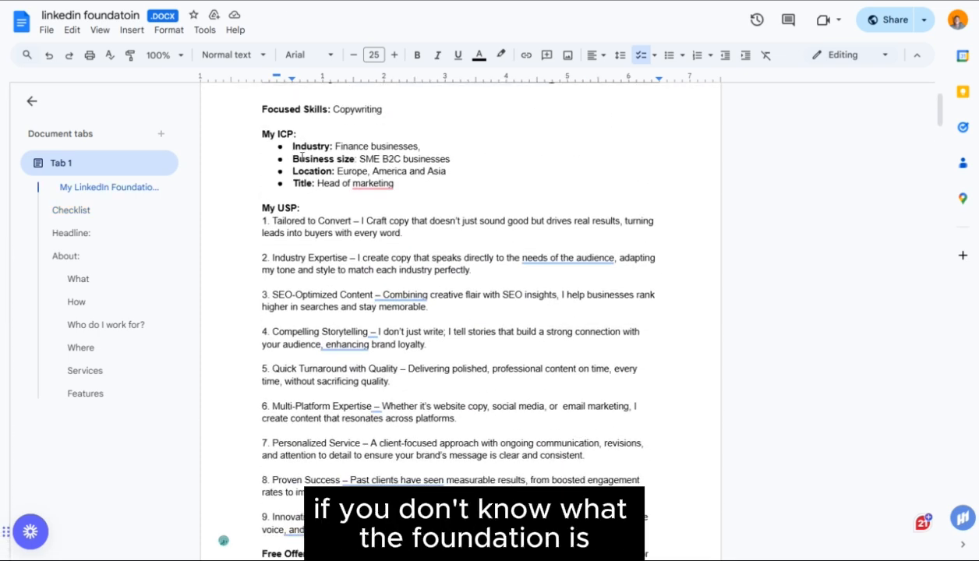
scroll(302, 157, "up", 1)
scroll(306, 163, "down", 7)
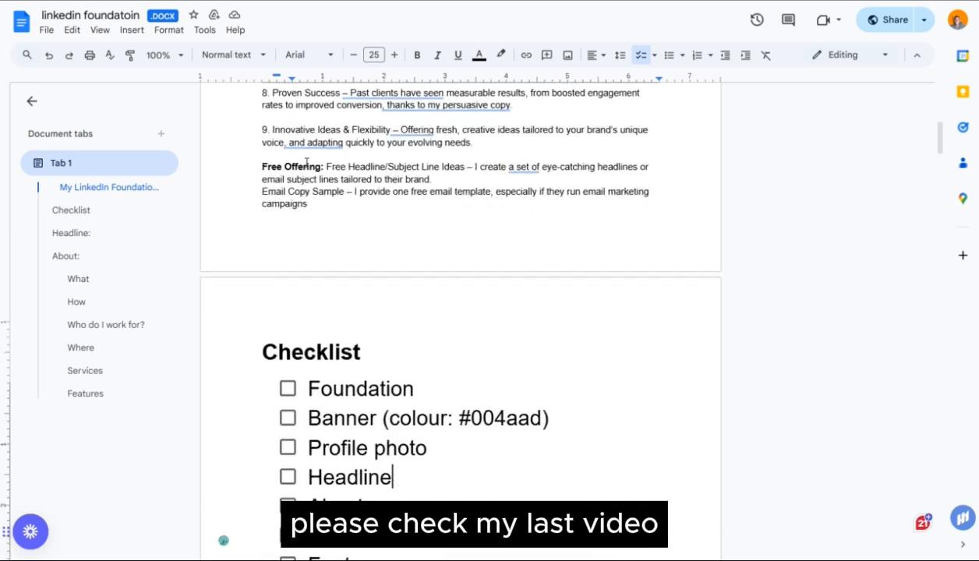
left_click(288, 198)
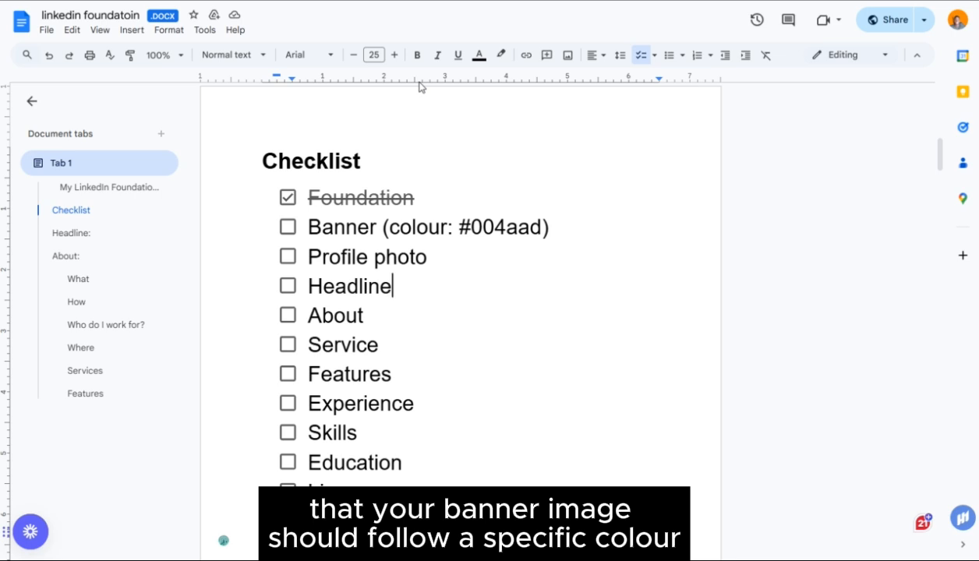
Step: Check the banner colour code in the checklist and examine the banner template pages in Canva down to page 4
double_click(525, 231)
left_click(525, 232)
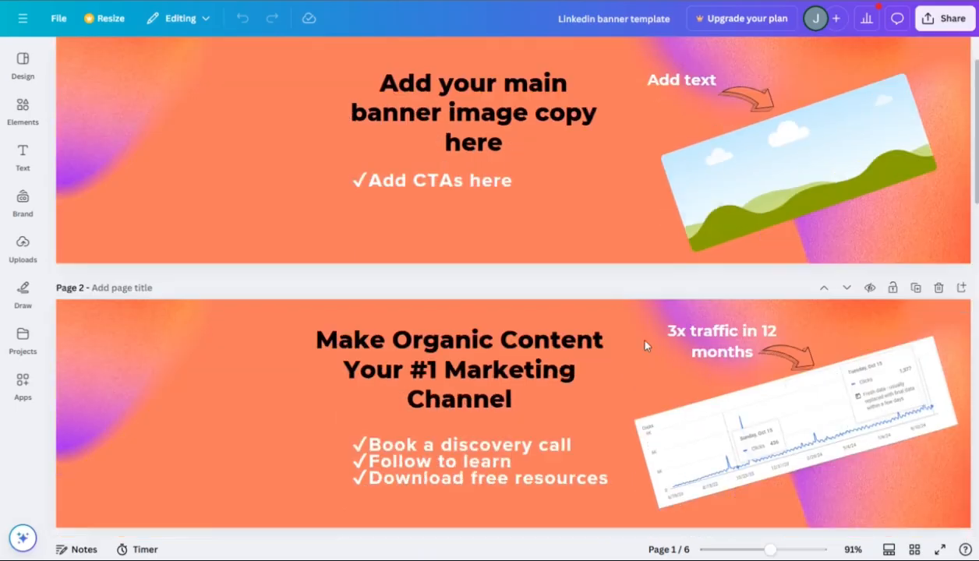
scroll(644, 347, "down", 2)
scroll(643, 347, "up", 4)
scroll(643, 347, "down", 2)
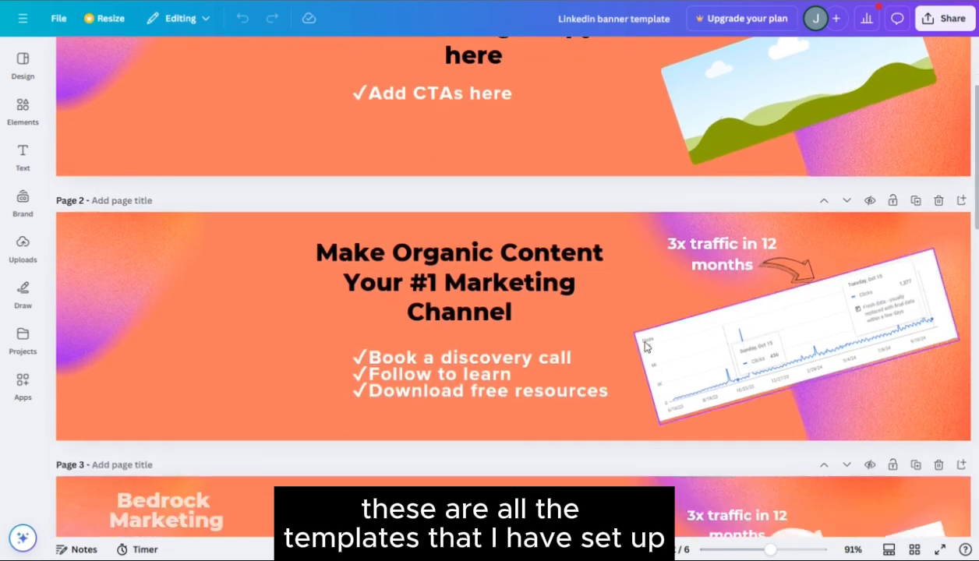
scroll(644, 346, "down", 5)
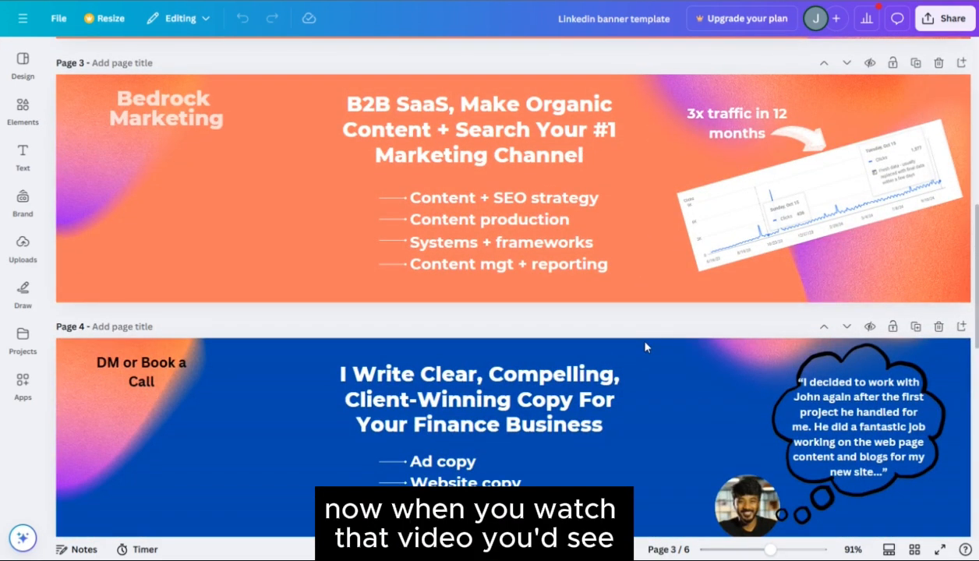
scroll(695, 287, "down", 1)
scroll(705, 265, "up", 1)
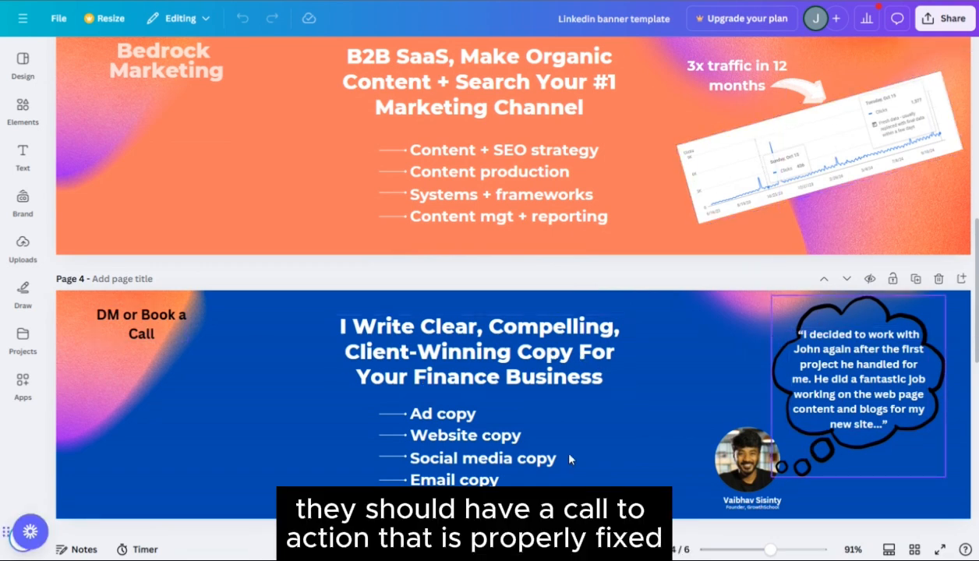
scroll(421, 353, "down", 2)
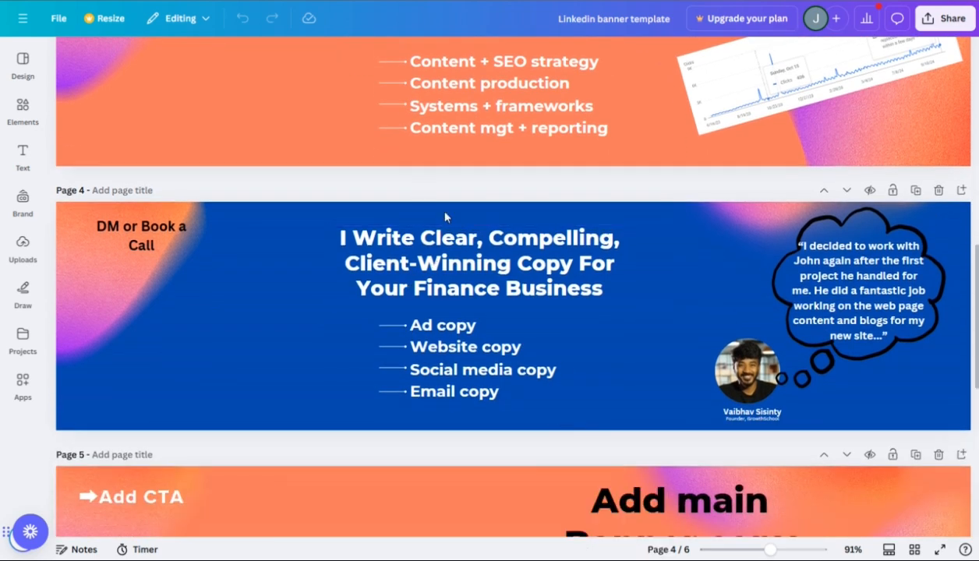
Step: Compare the page 4 headline with ChatGPT's title idea "Clear, Compelling, Client-Winning Copy" and the target industry in the Google Docs foundation document
left_click(467, 260)
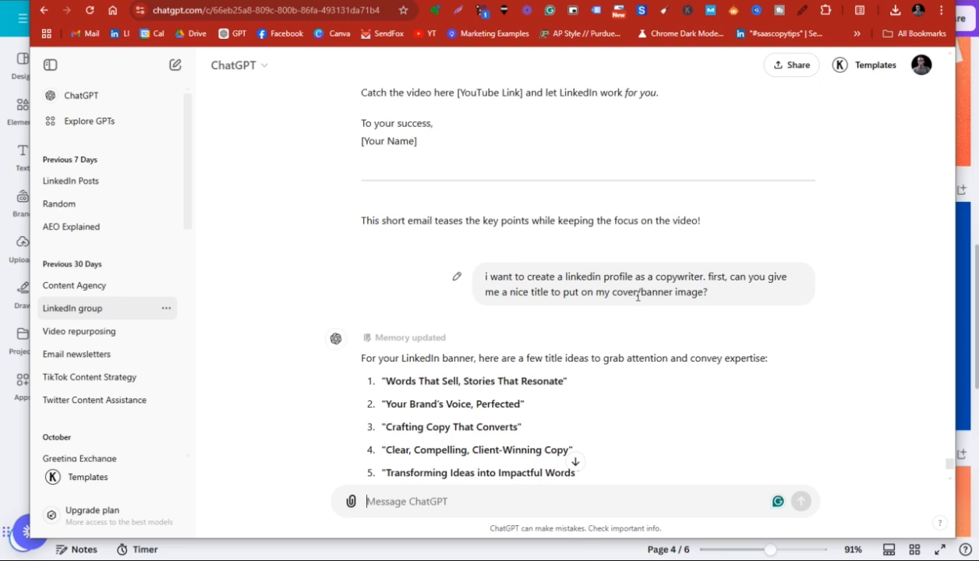
scroll(483, 335, "down", 1)
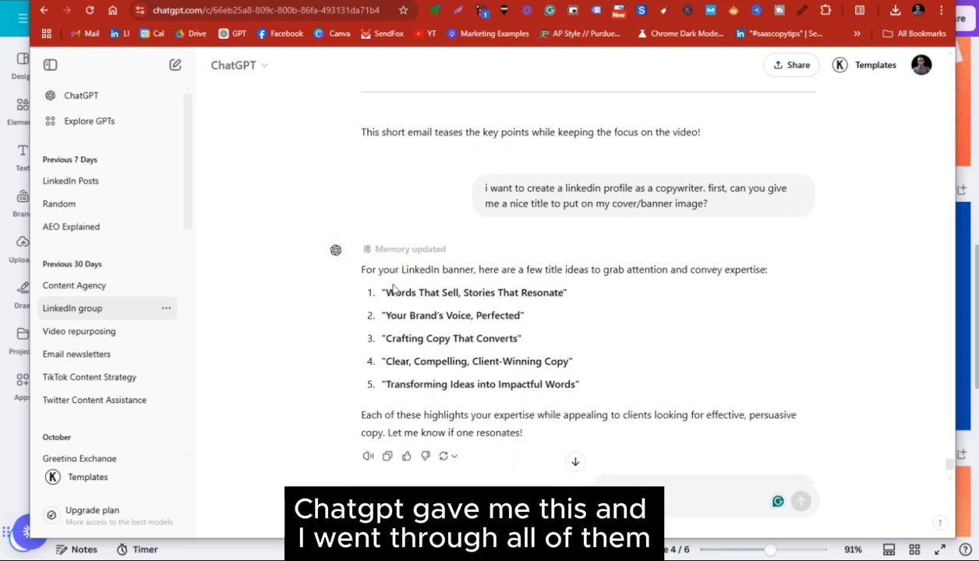
left_click_drag(579, 368, 382, 371)
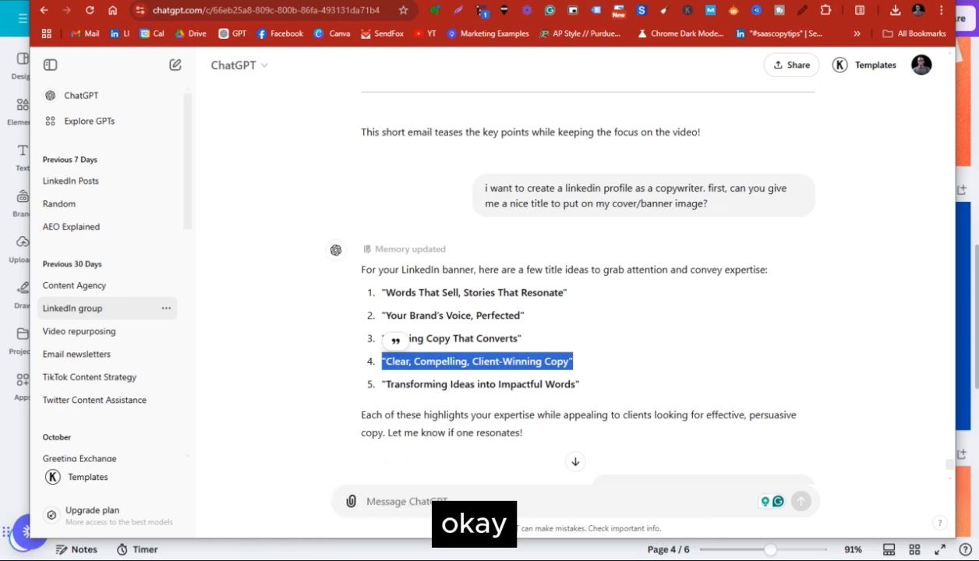
key("alt+Tab")
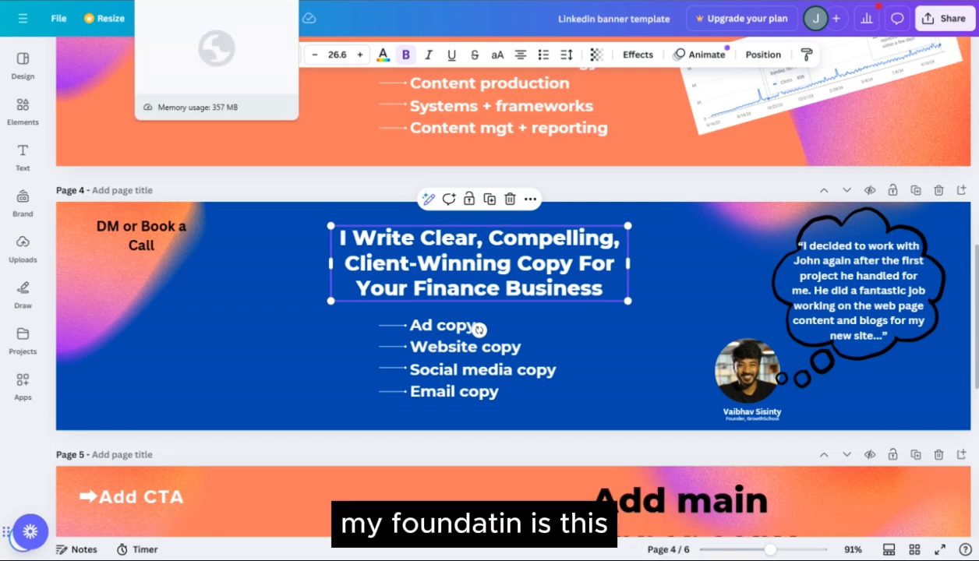
left_click(187, 1)
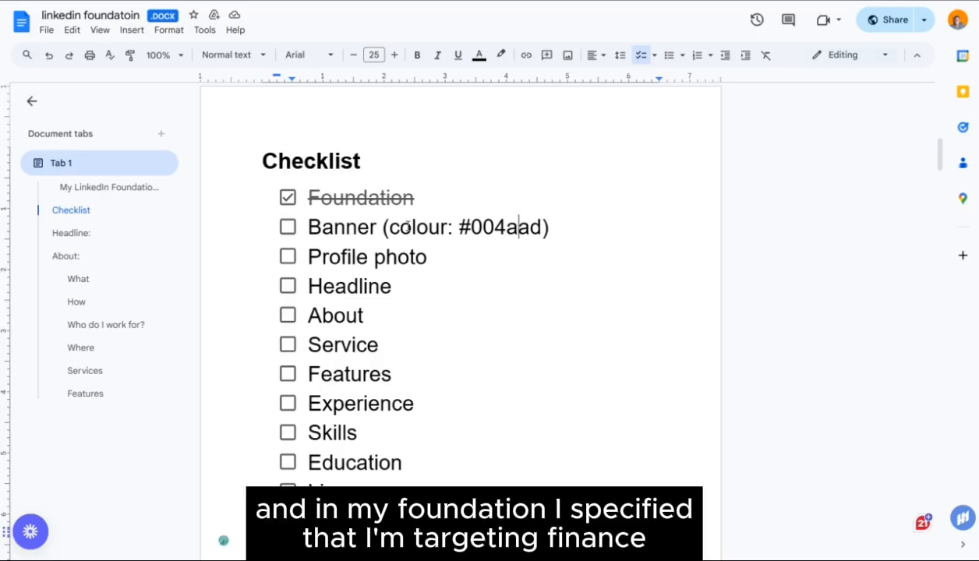
scroll(406, 226, "up", 5)
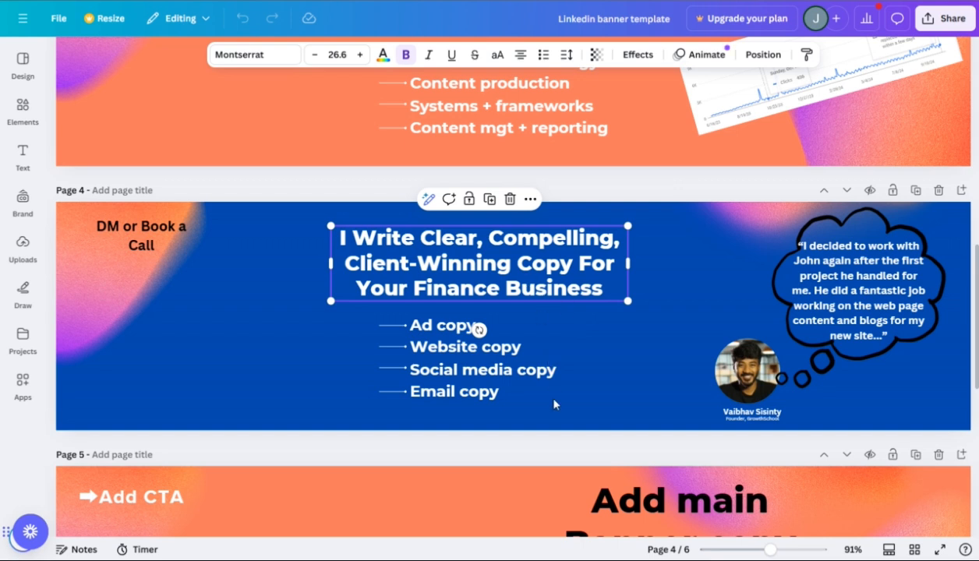
Step: Examine the page 4 banner in Canva, covering its headline, list of copywriting services and client testimonial
left_click(648, 361)
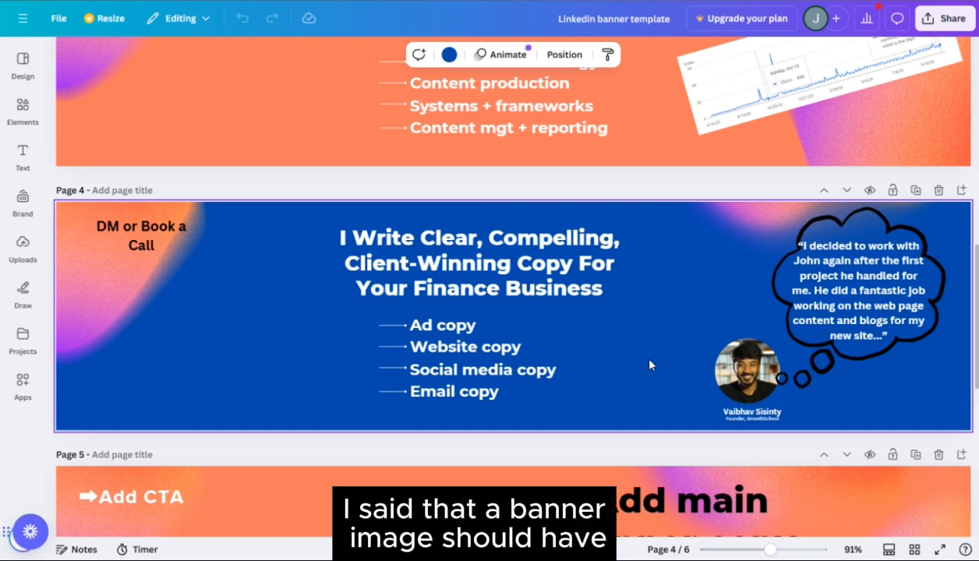
left_click_drag(363, 312, 533, 403)
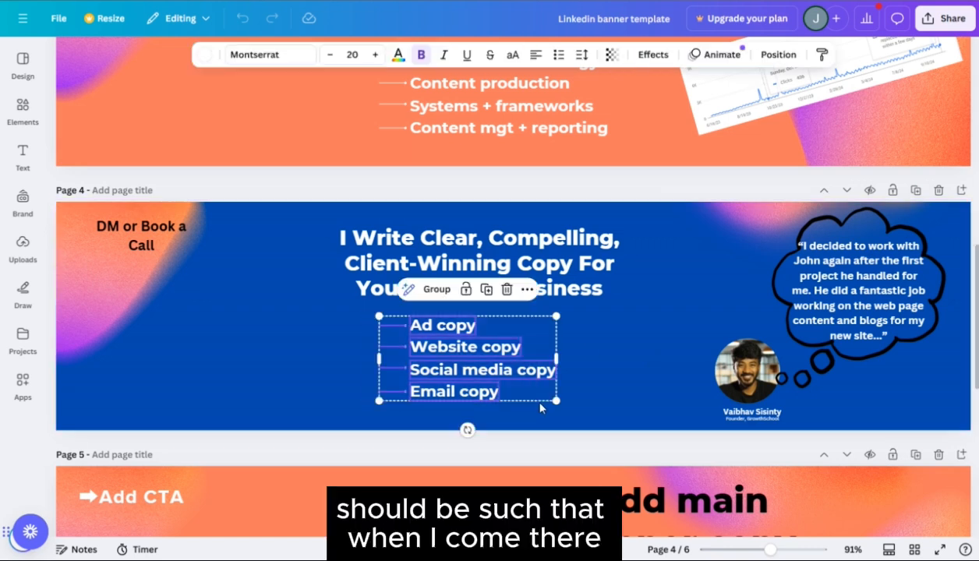
left_click(613, 374)
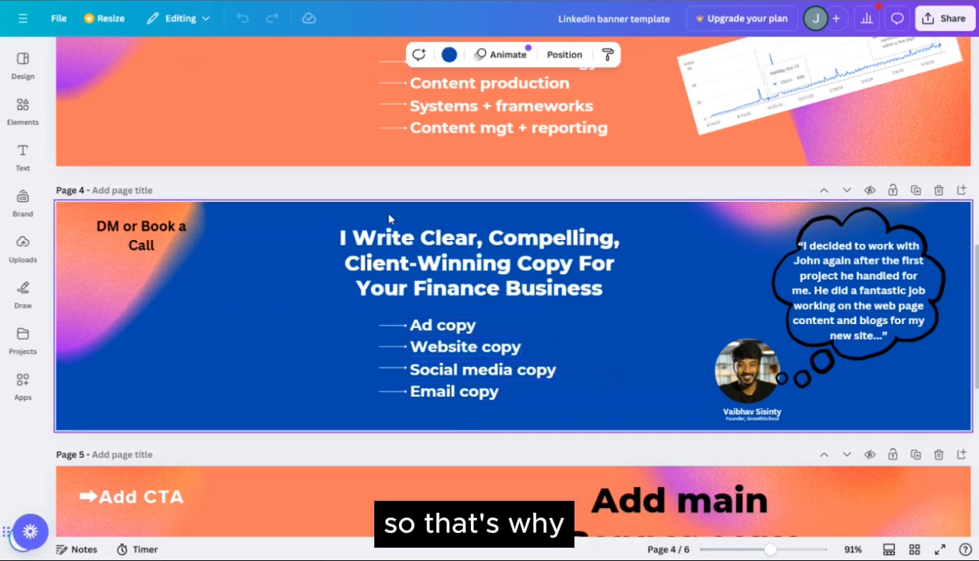
left_click_drag(358, 316, 572, 414)
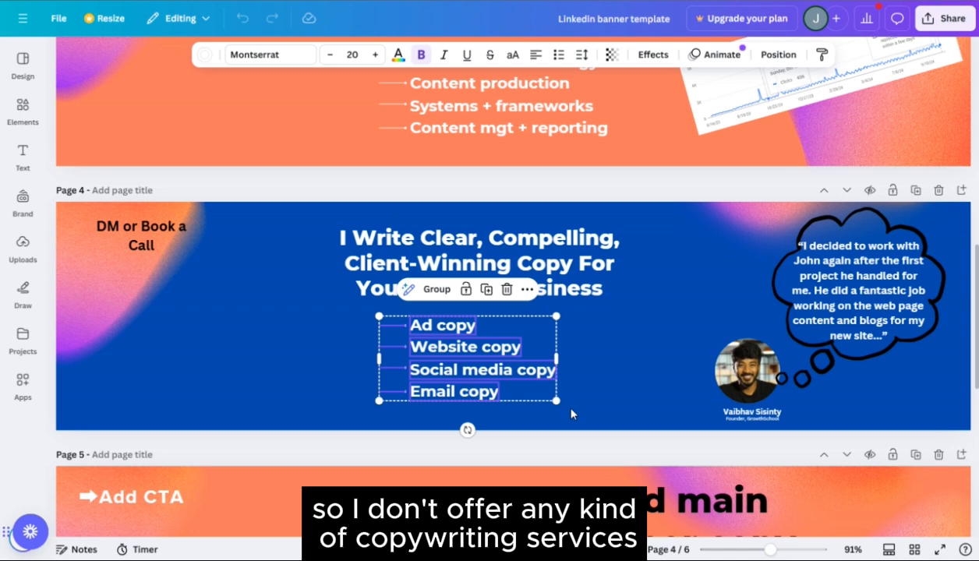
left_click(341, 332)
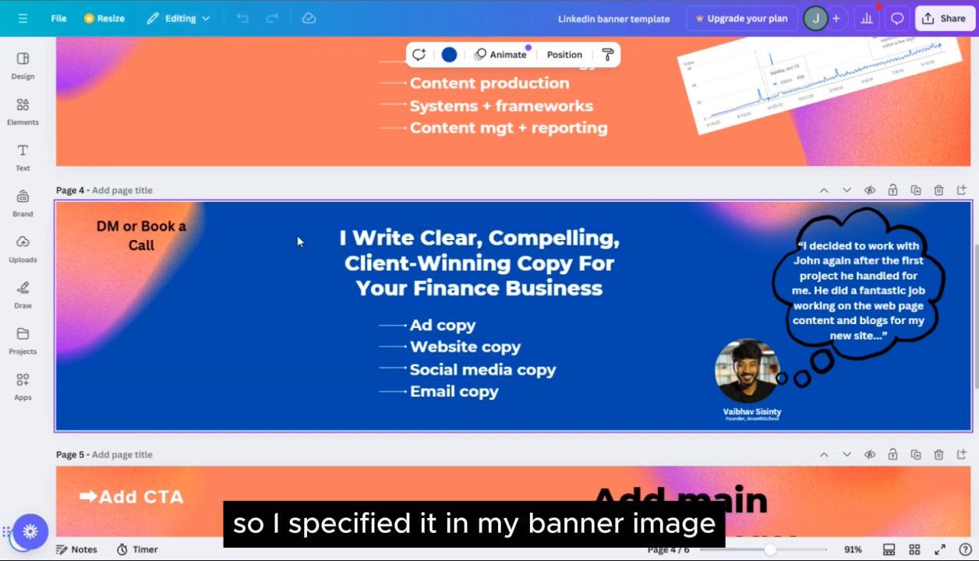
left_click_drag(293, 230, 595, 406)
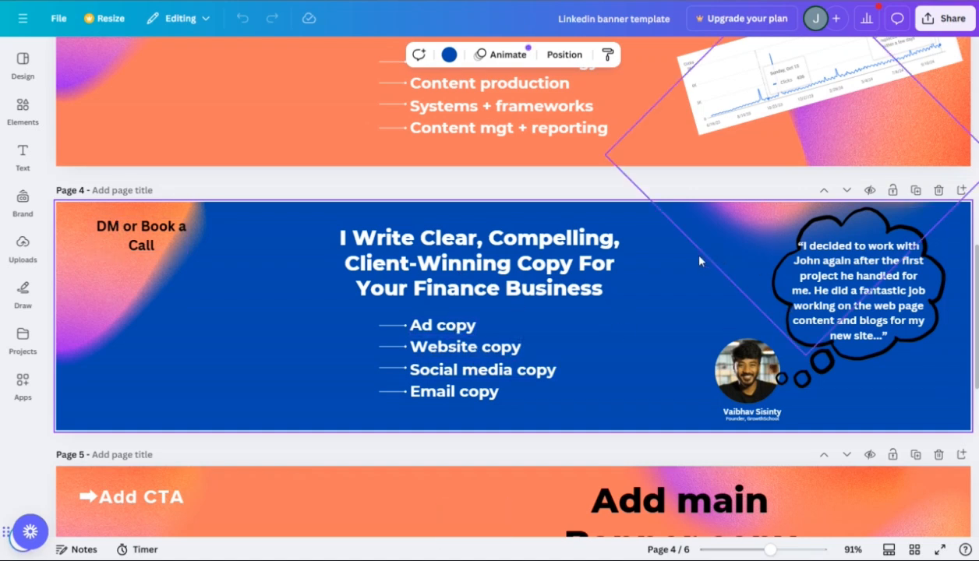
left_click_drag(684, 259, 932, 371)
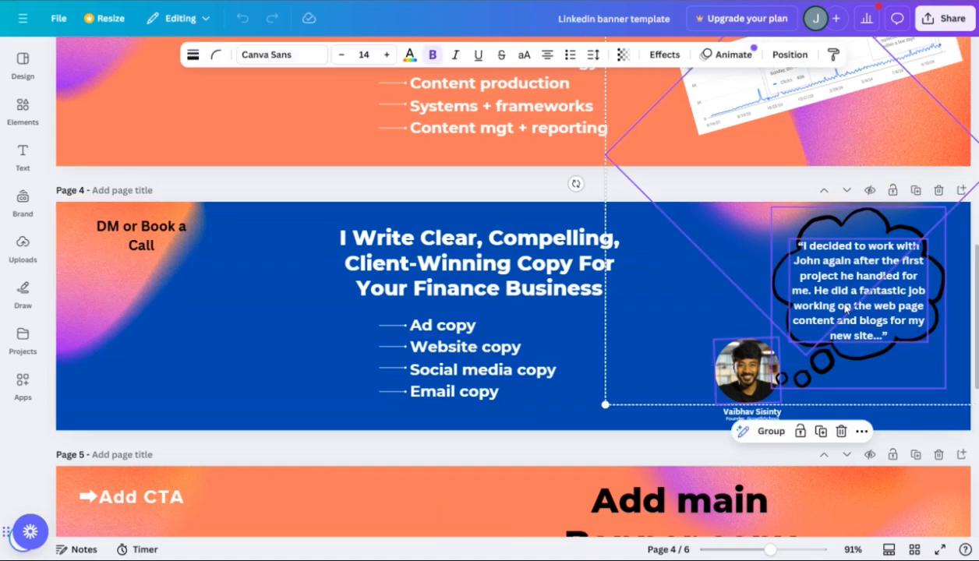
left_click(675, 331)
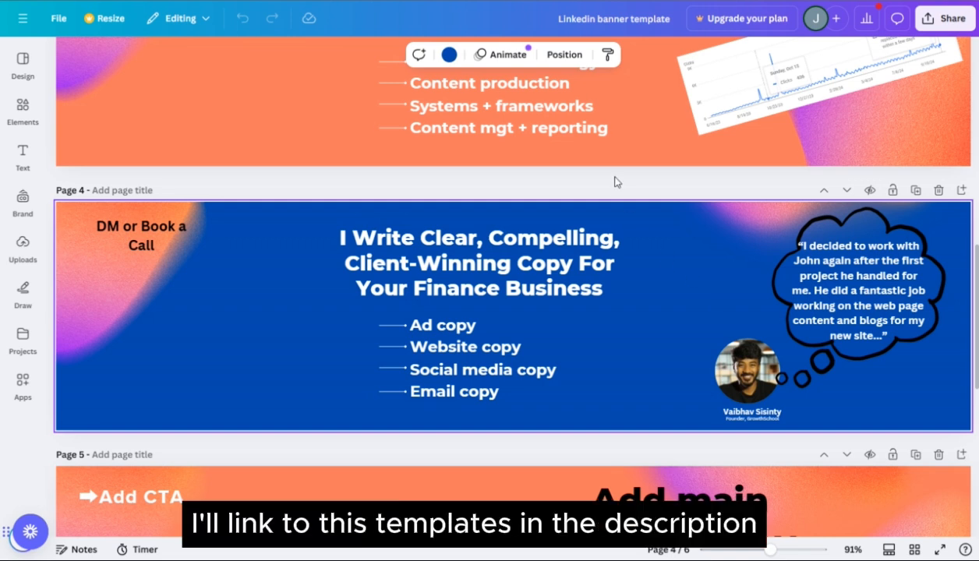
Step: Look through the banner template pages in Canva again, starting from page 1
scroll(614, 181, "up", 10)
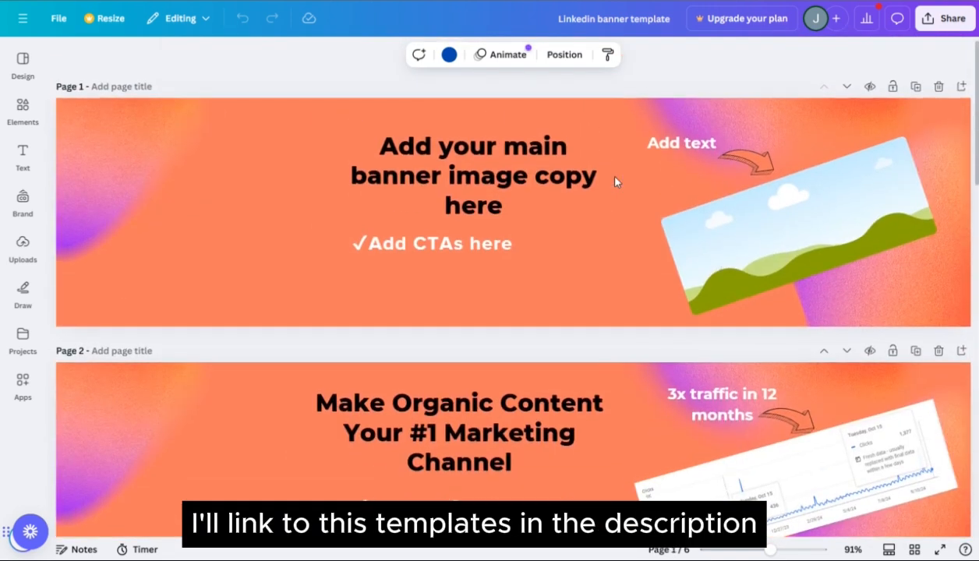
scroll(614, 181, "down", 7)
scroll(614, 182, "down", 3)
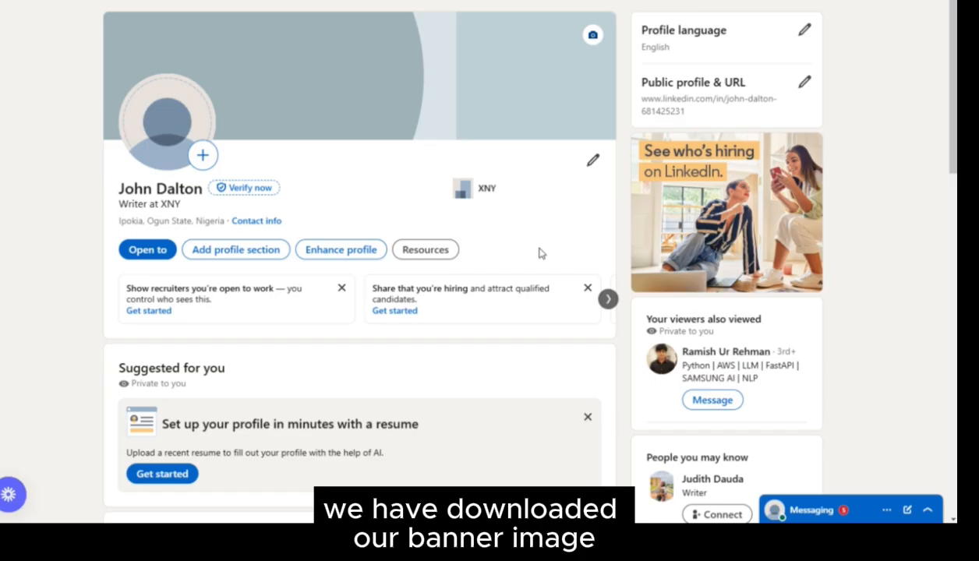
Step: Switch to the LinkedIn profile, upload the "Linkedin banner template" image as the background photo and apply it
left_click(593, 36)
left_click(631, 301)
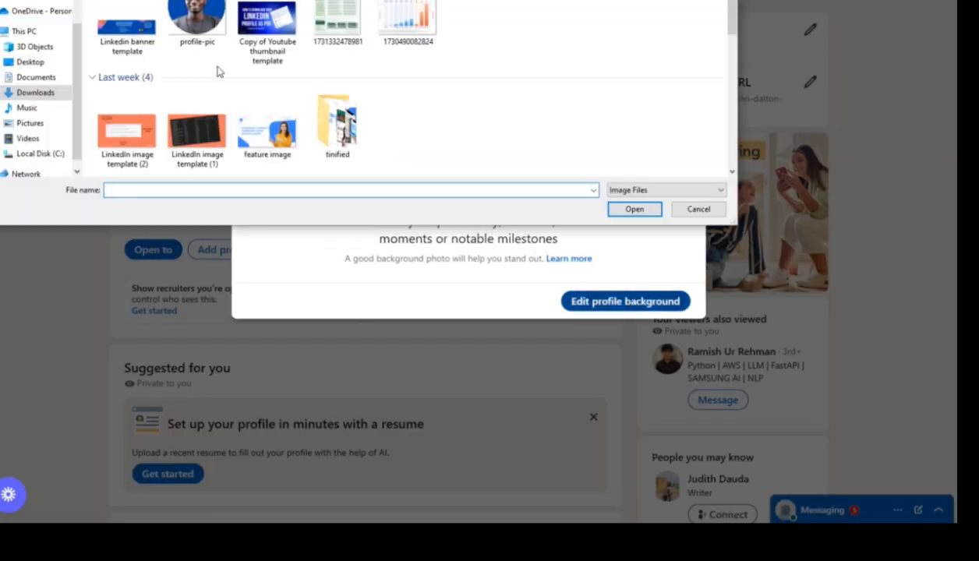
double_click(124, 21)
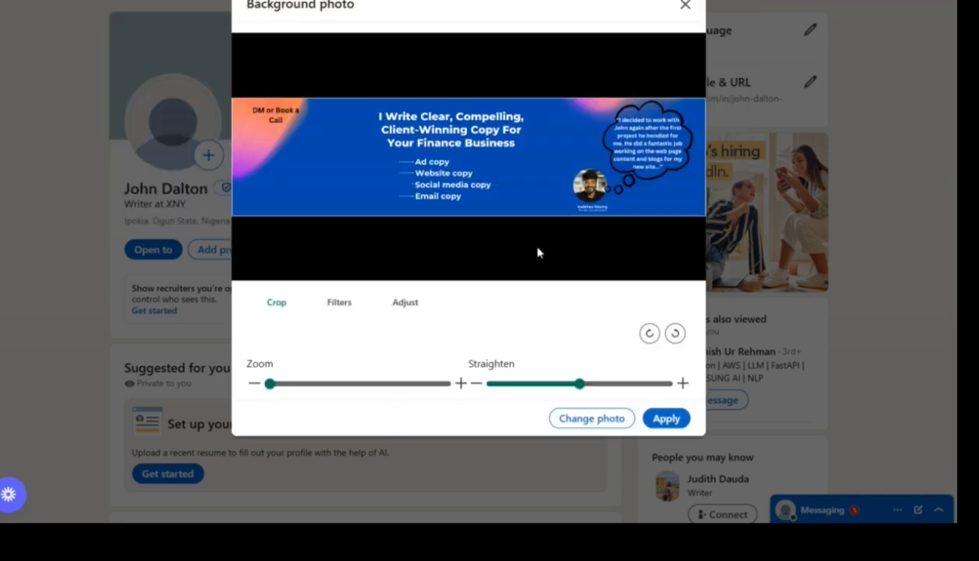
left_click(664, 419)
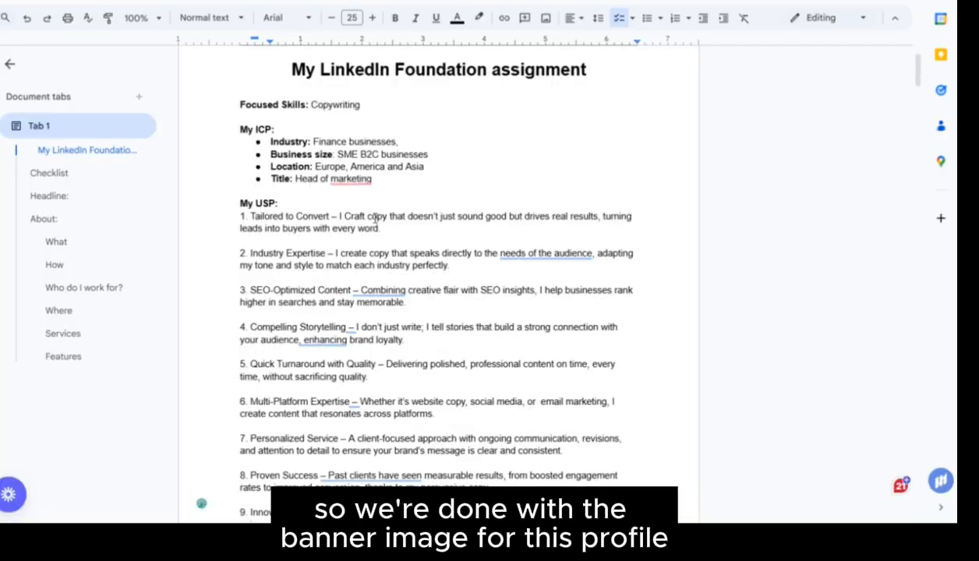
Step: Mark the Banner item in the Google Docs checklist as done and select its colour code 004aad
scroll(376, 218, "down", 3)
scroll(376, 218, "down", 5)
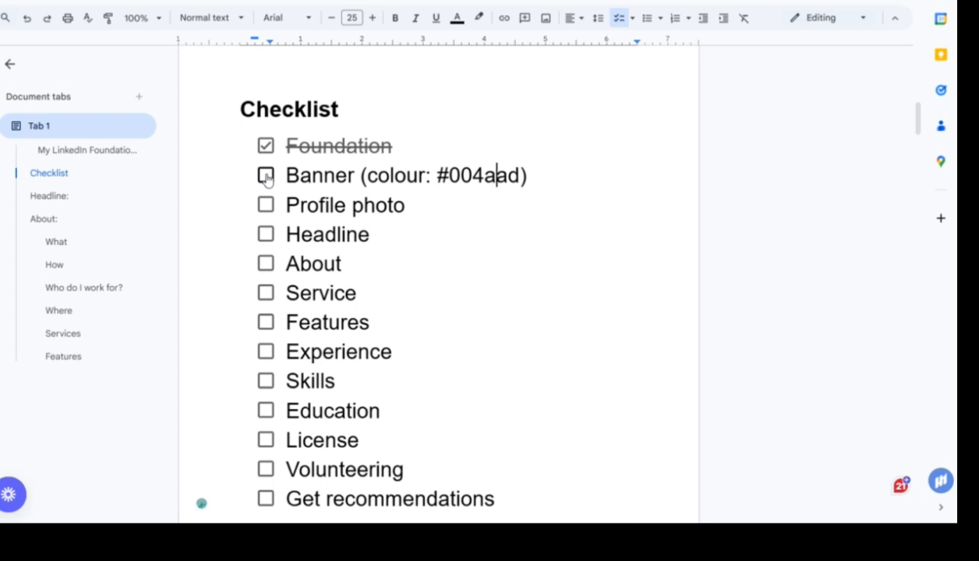
left_click(266, 176)
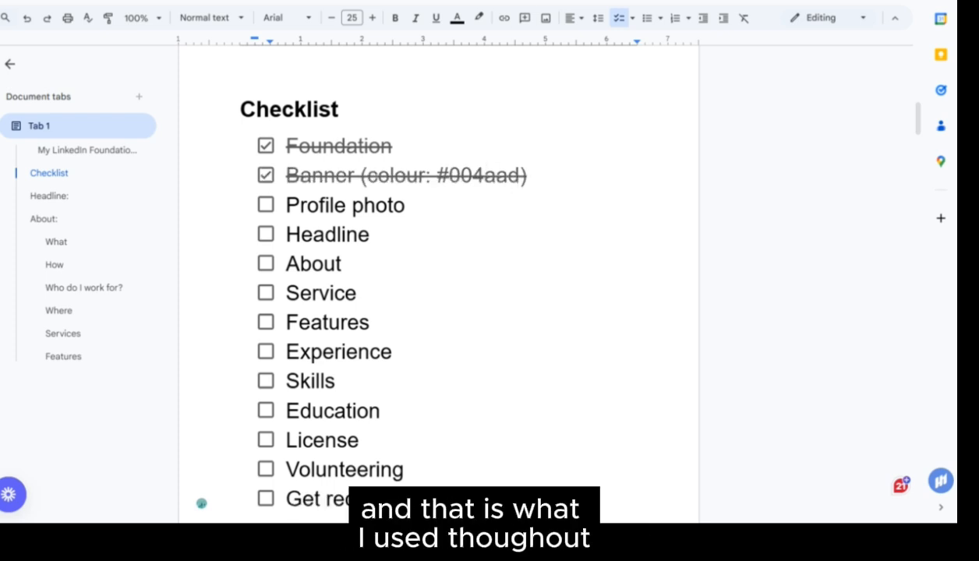
double_click(483, 176)
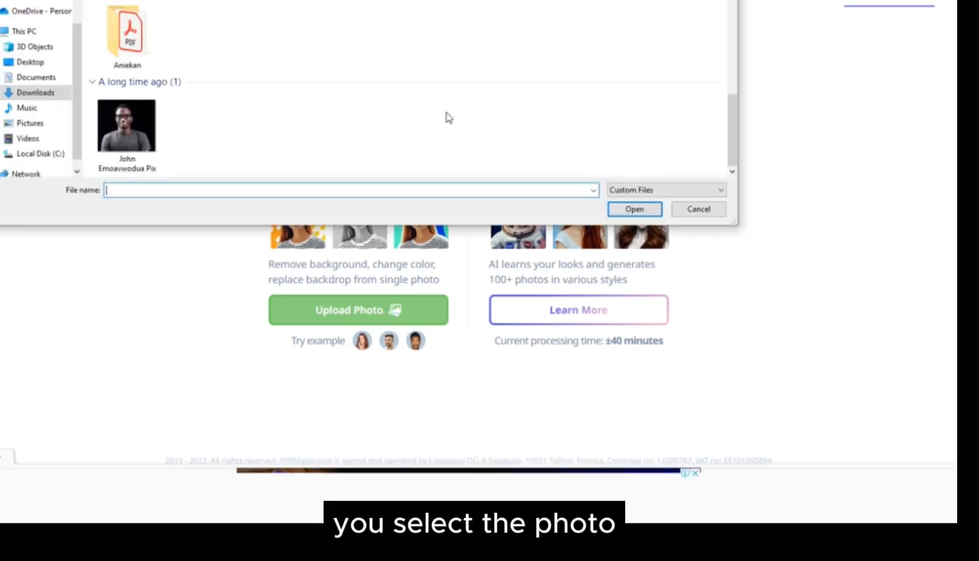
Step: Upload the portrait photo to PFPMaker and set its custom background colour to #004aad
left_click(133, 139)
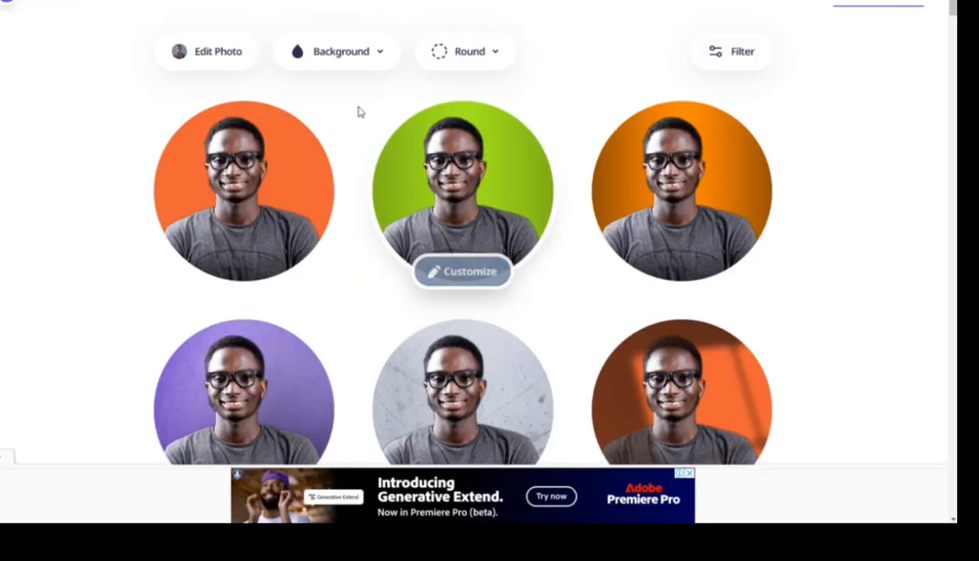
left_click(371, 64)
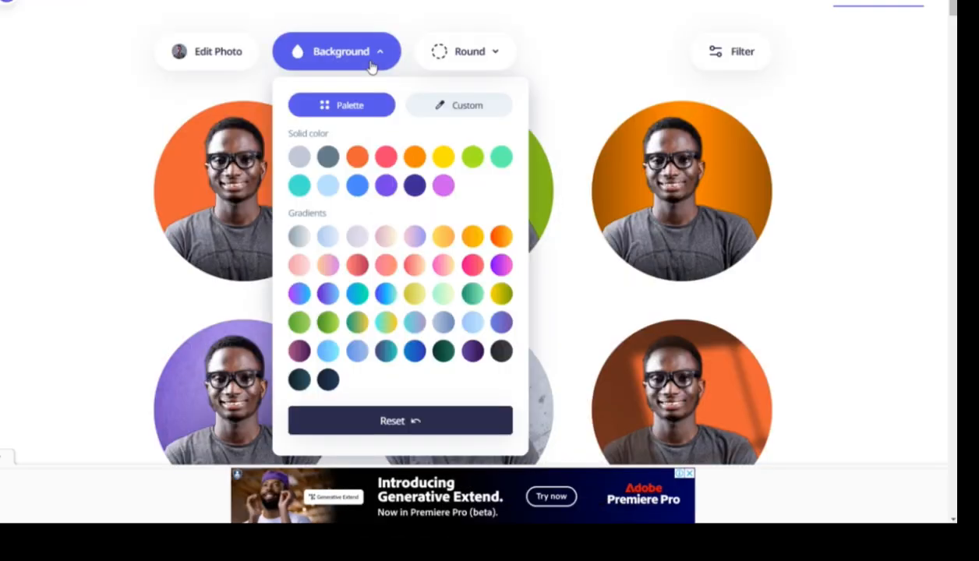
left_click(467, 109)
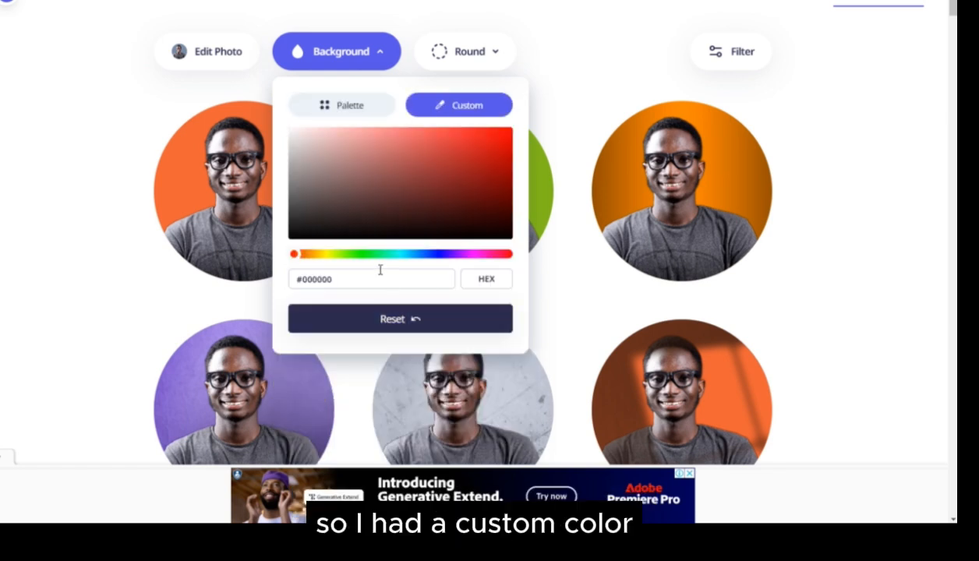
key("BackSpace")
key("BackSpace")
key("BackSpace")
key("BackSpace")
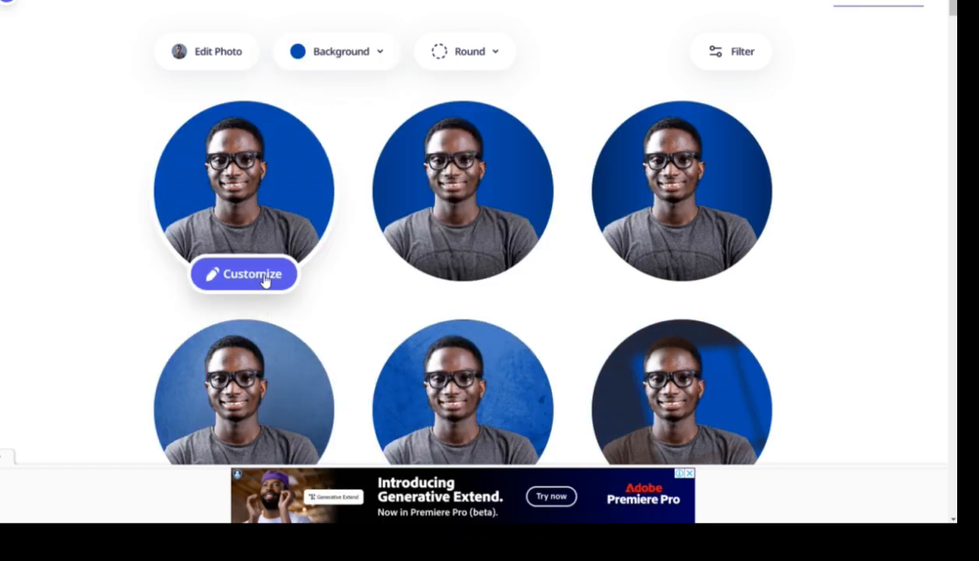
Step: Customize the first solid blue picture and align the portrait so the shoulders fill the lower edge of the circle
left_click(257, 277)
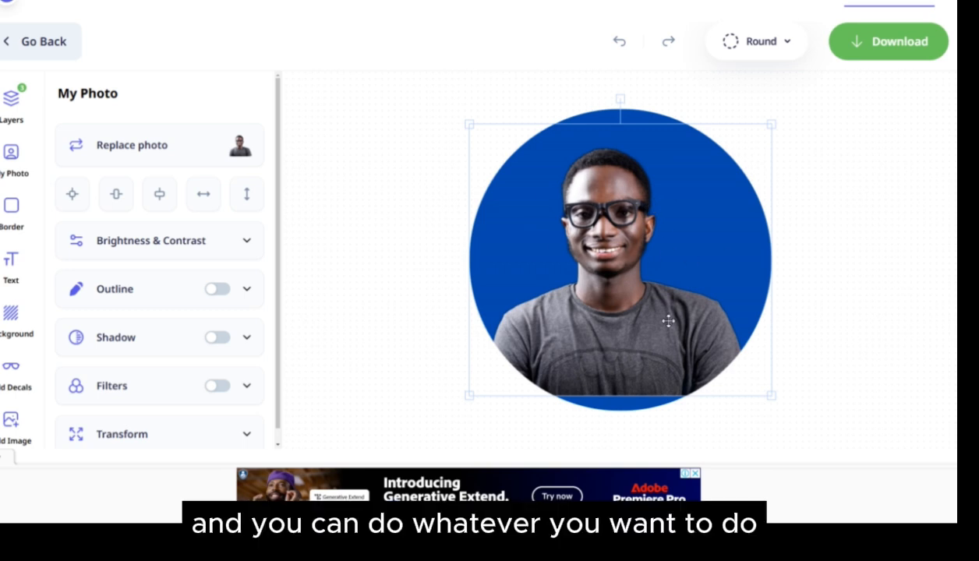
left_click_drag(668, 321, 673, 343)
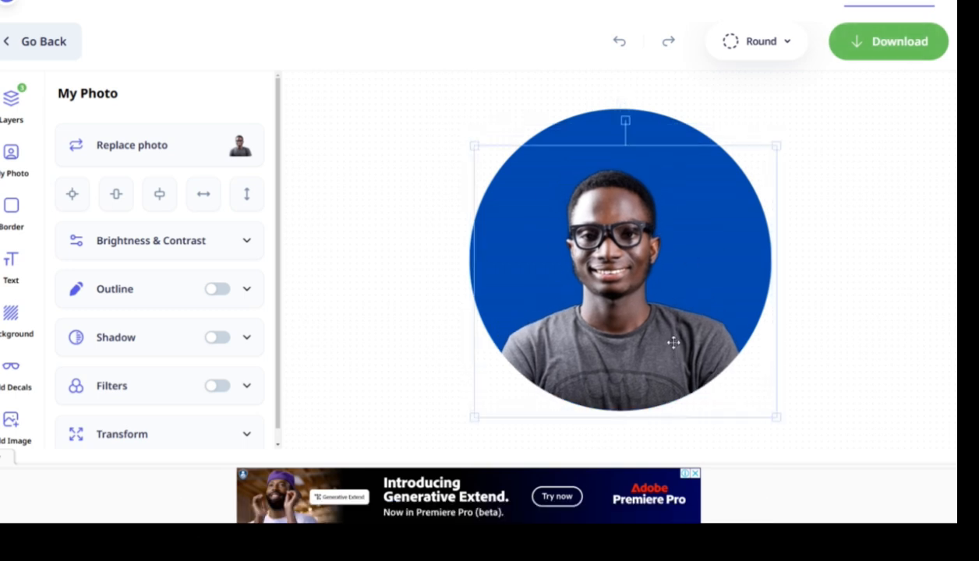
left_click(243, 199)
left_click(201, 195)
left_click(159, 195)
left_click_drag(638, 319, 638, 339)
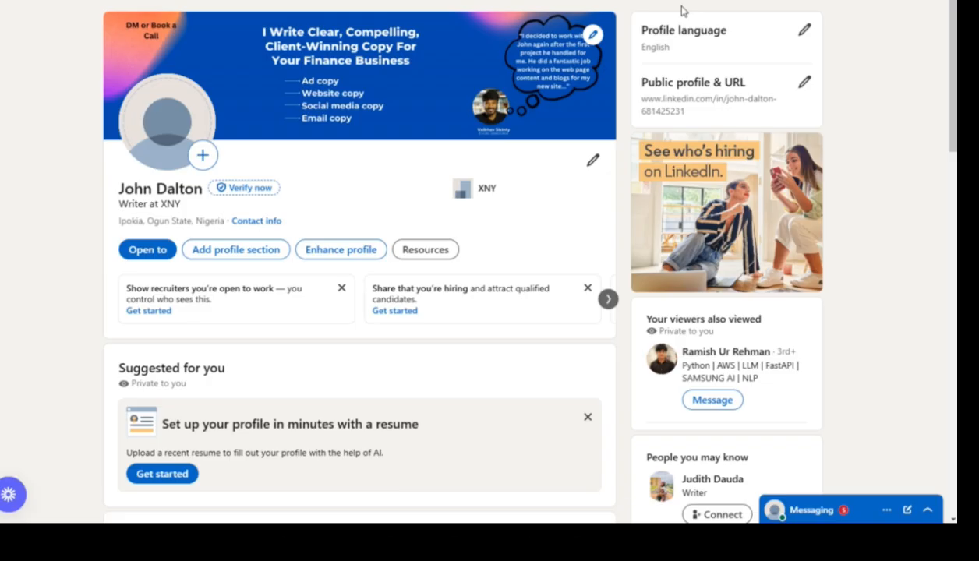
Step: Upload the blue-background portrait as the LinkedIn profile photo, zoom it to 1.1 and save it
left_click(203, 156)
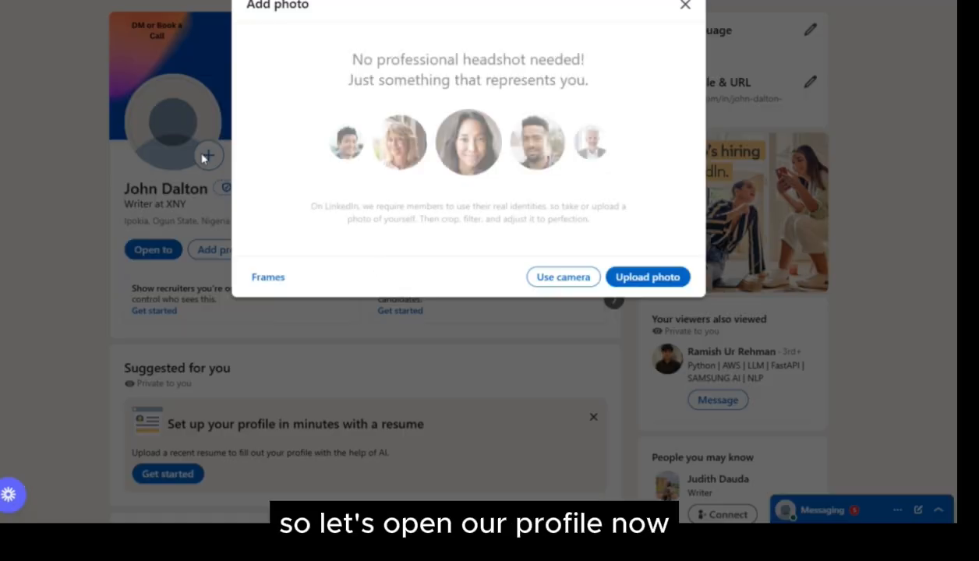
left_click(640, 278)
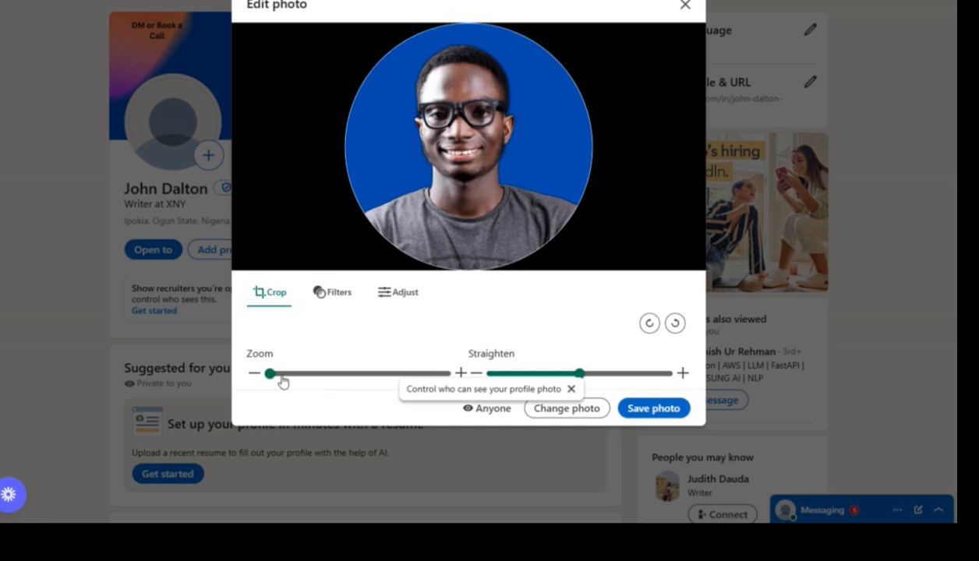
mouse_move(273, 378)
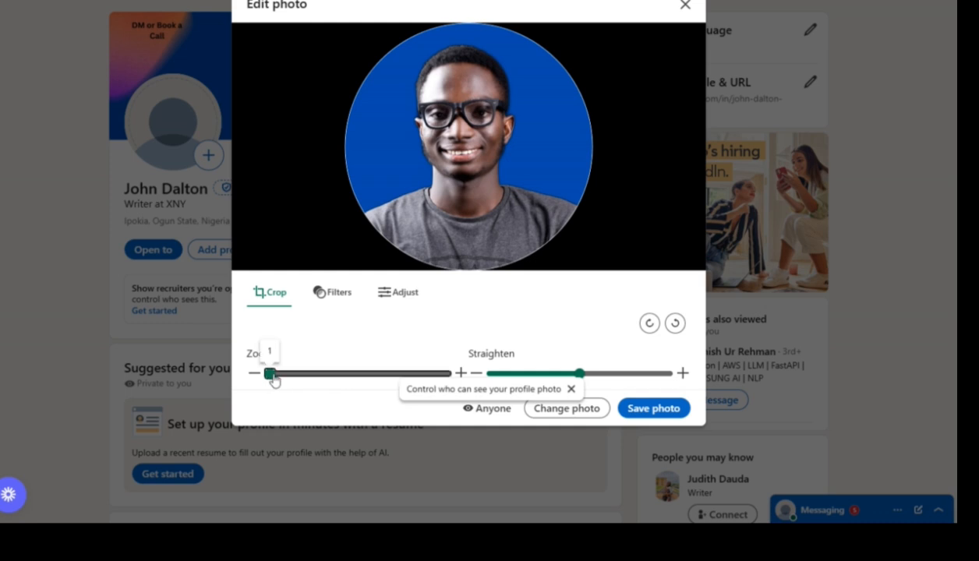
left_click_drag(273, 378, 281, 382)
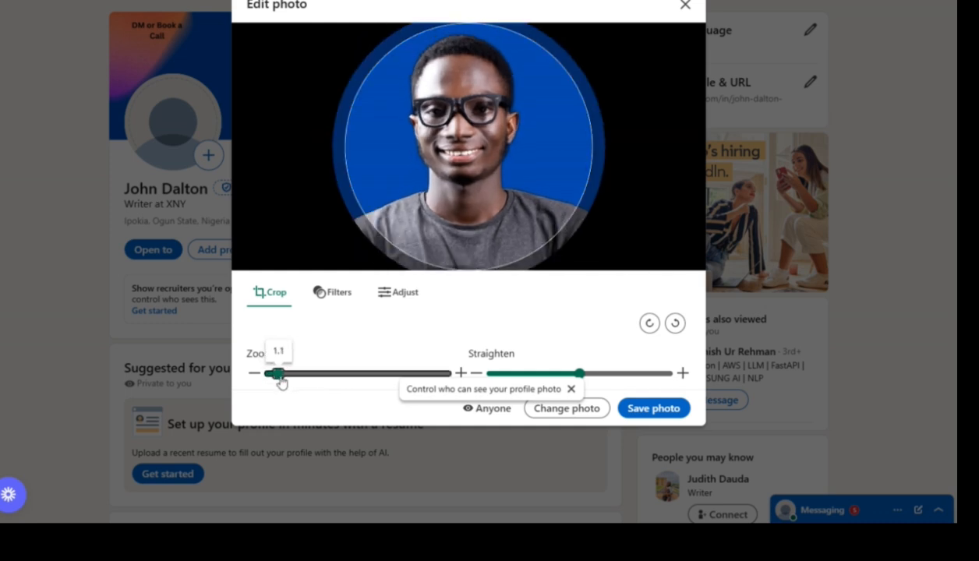
left_click(636, 409)
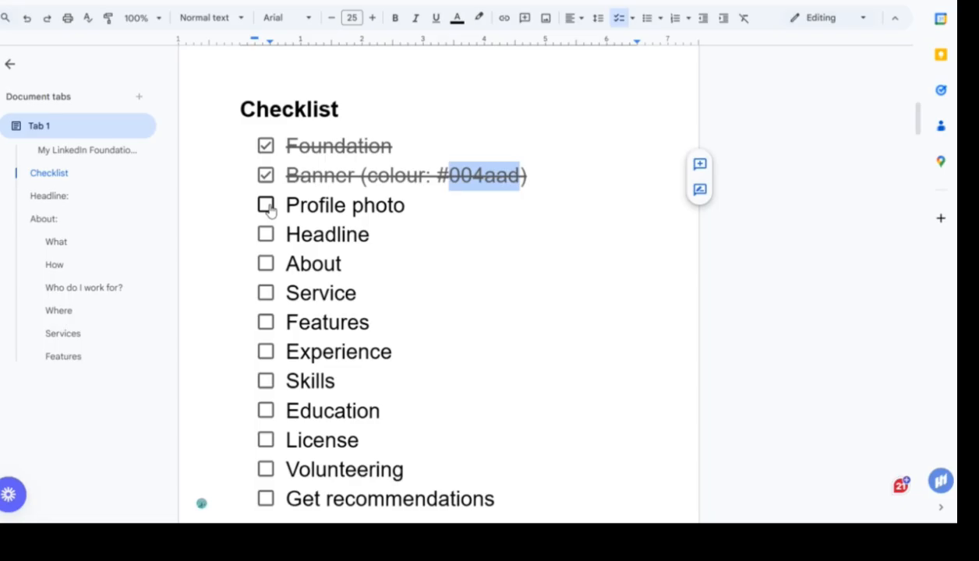
Step: Mark the Profile photo item in the Google Docs checklist as done and go to the Headline section
left_click(265, 204)
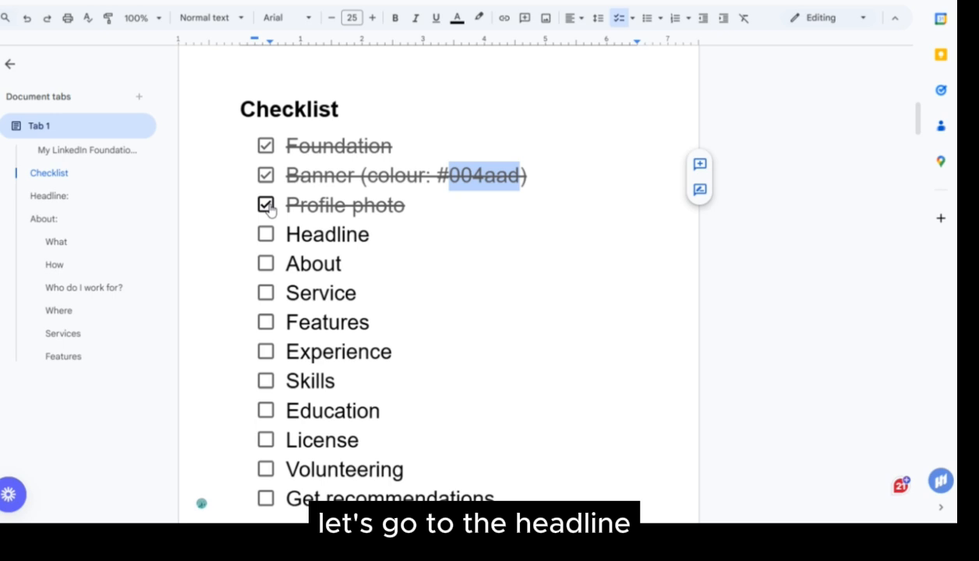
scroll(321, 255, "down", 1)
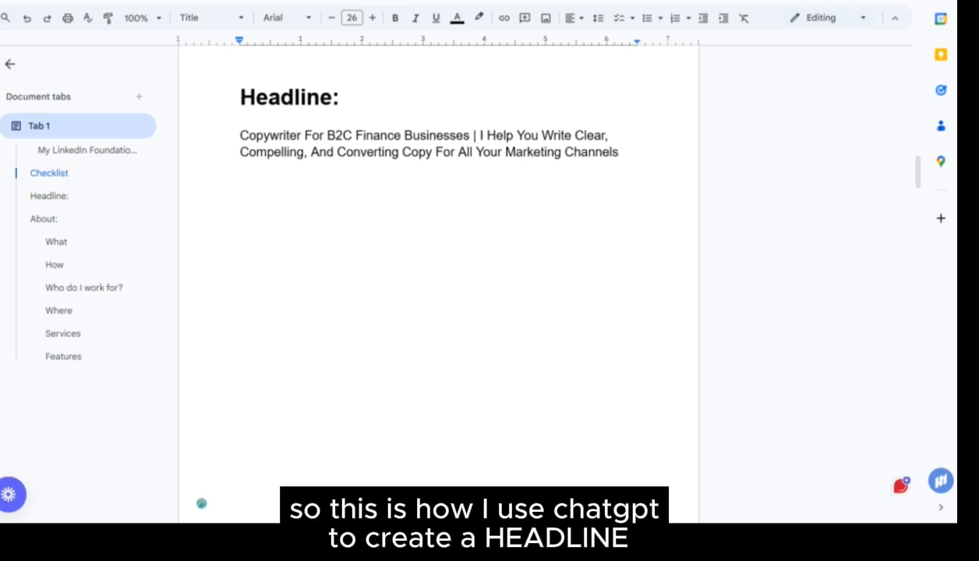
Step: Review ChatGPT's five LinkedIn headline ideas and highlight "Crafting Clear, Compelling Copy for Brands Ready to Grow"
key("ctrl+n")
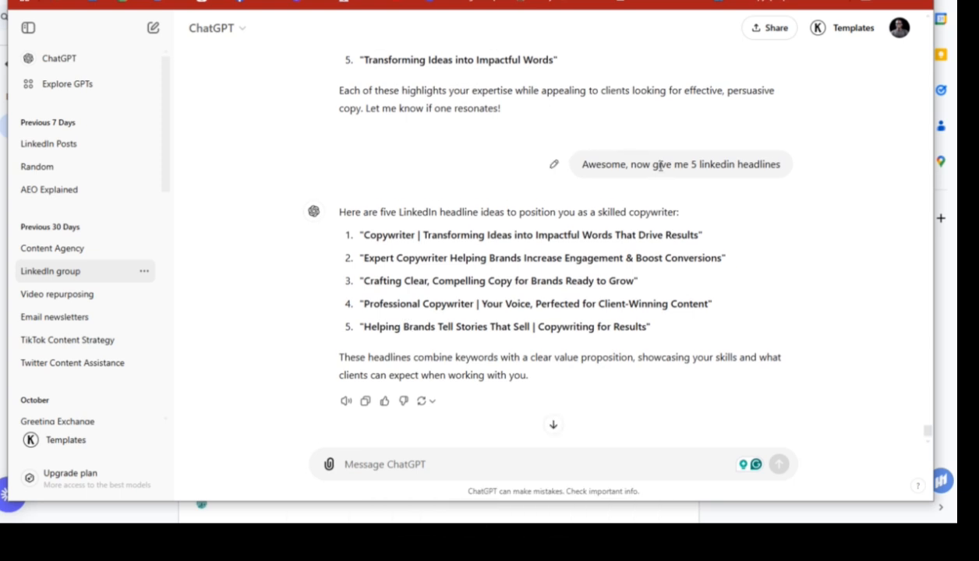
scroll(659, 166, "up", 1)
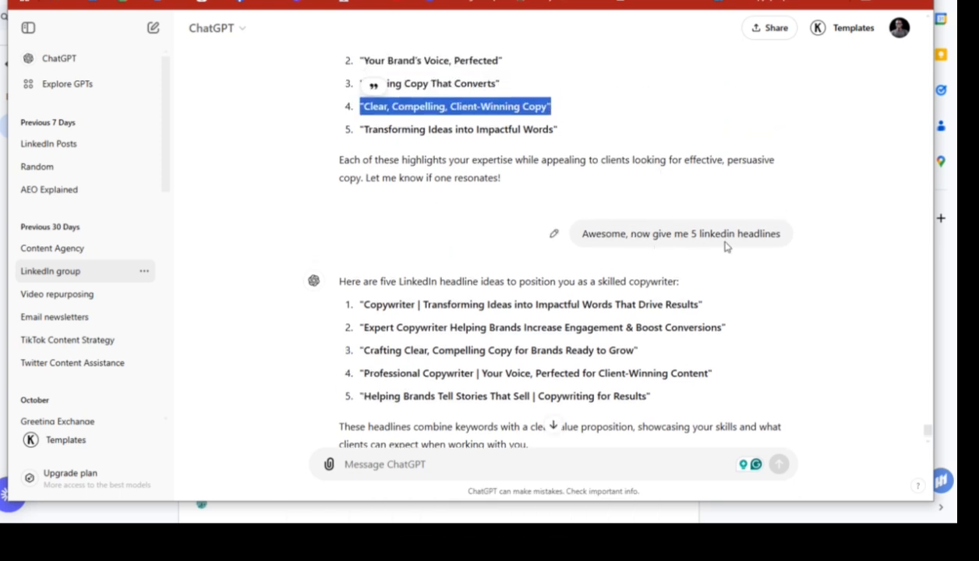
scroll(497, 346, "down", 1)
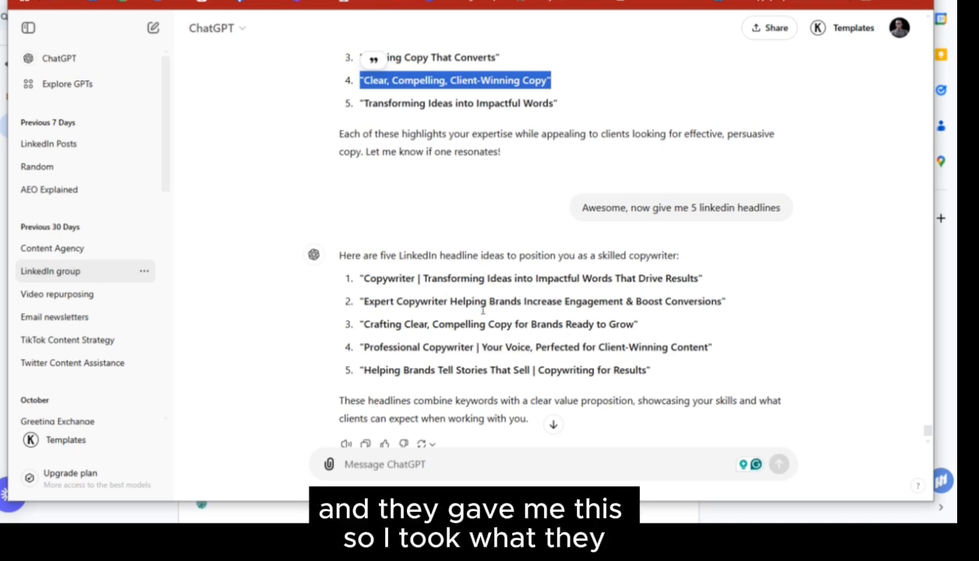
scroll(505, 315, "down", 1)
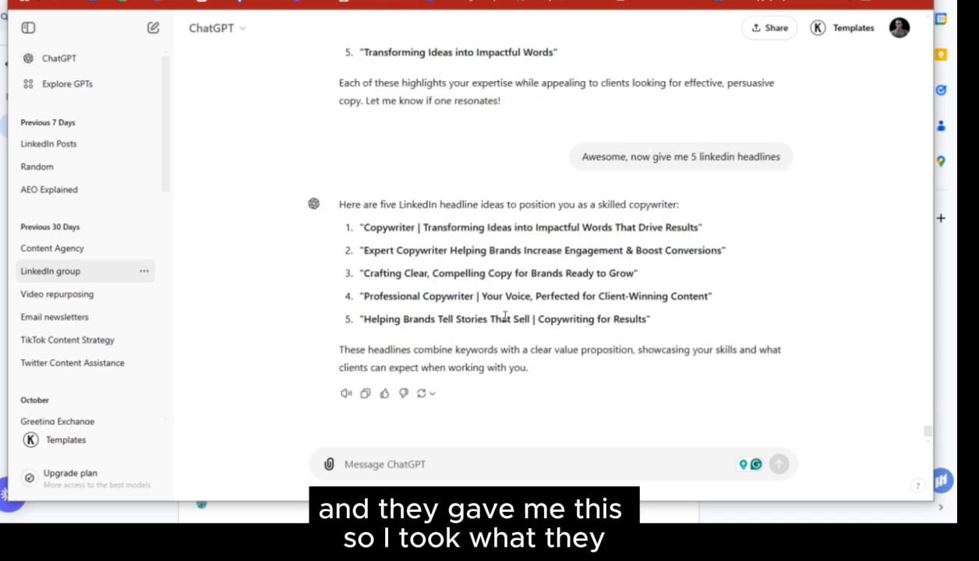
triple_click(483, 274)
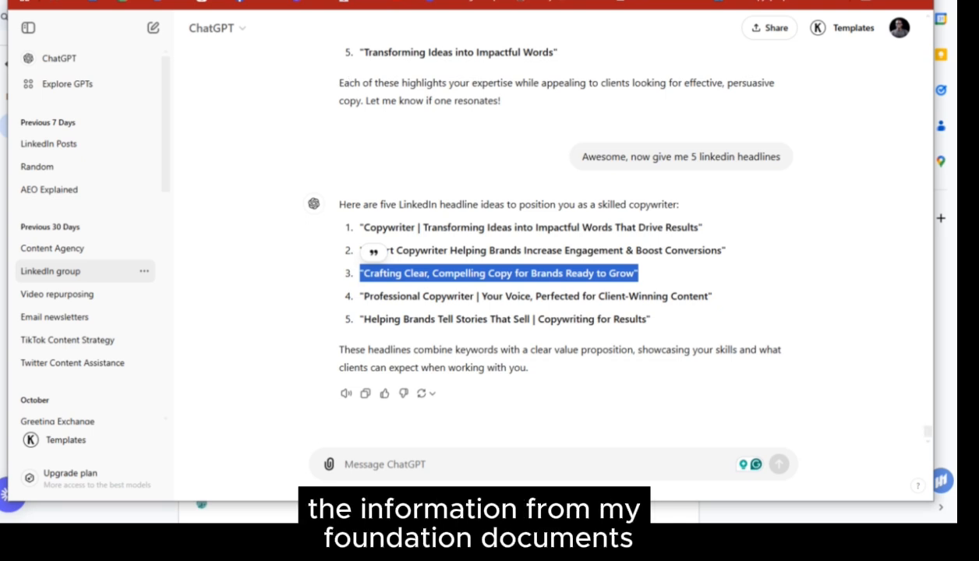
Step: Compare the target industry and business size in the foundation document with the written headline in the Headline section
key("alt+Tab")
scroll(324, 187, "up", 15)
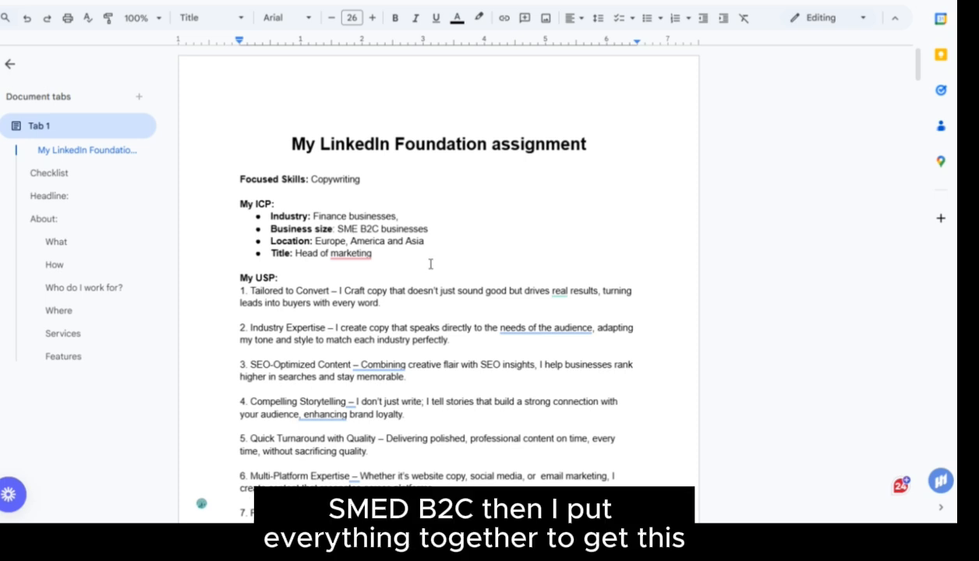
scroll(430, 264, "down", 15)
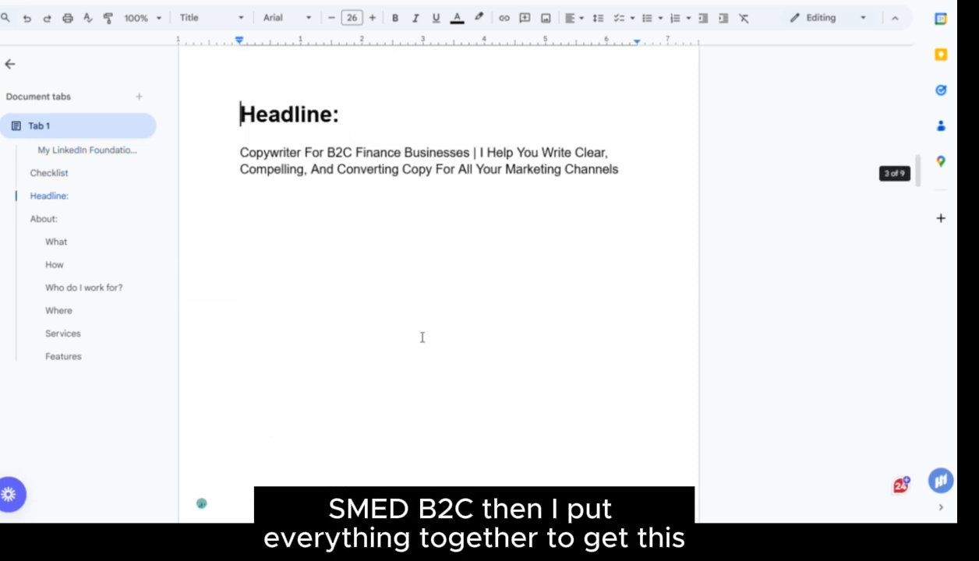
left_click_drag(240, 152, 620, 179)
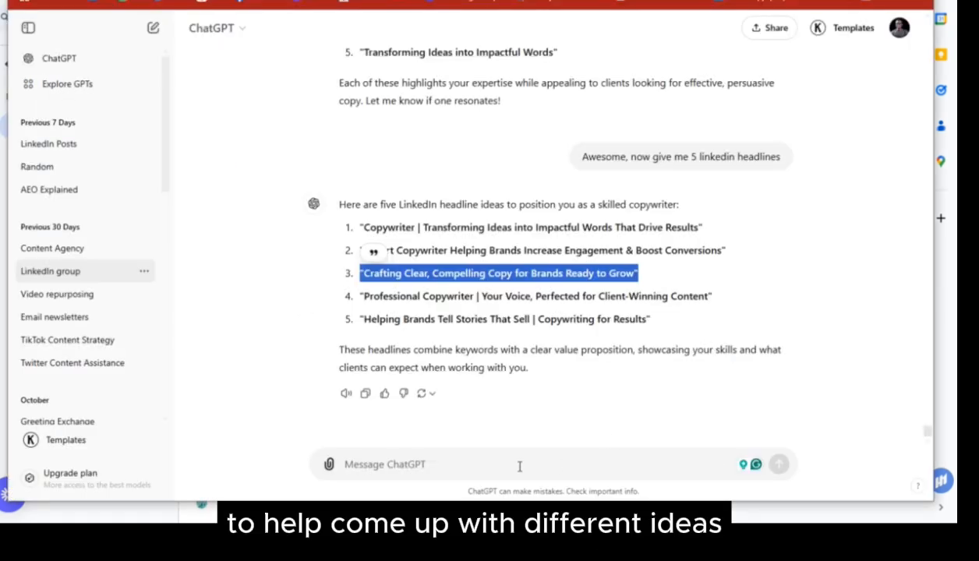
Step: Ask ChatGPT for additional LinkedIn headlines with "Give me 5 more" and highlight the new suggestions
left_click(500, 457)
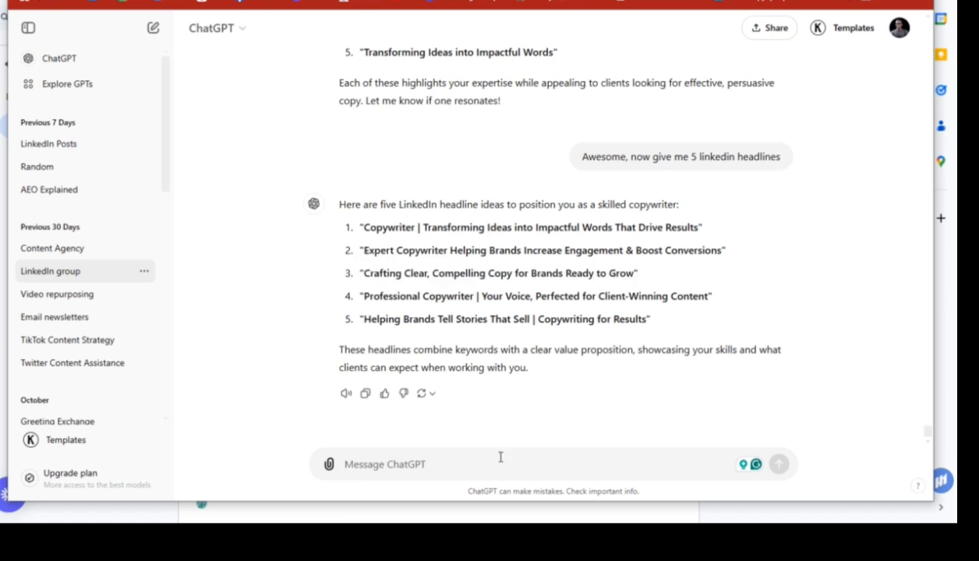
type("Give me")
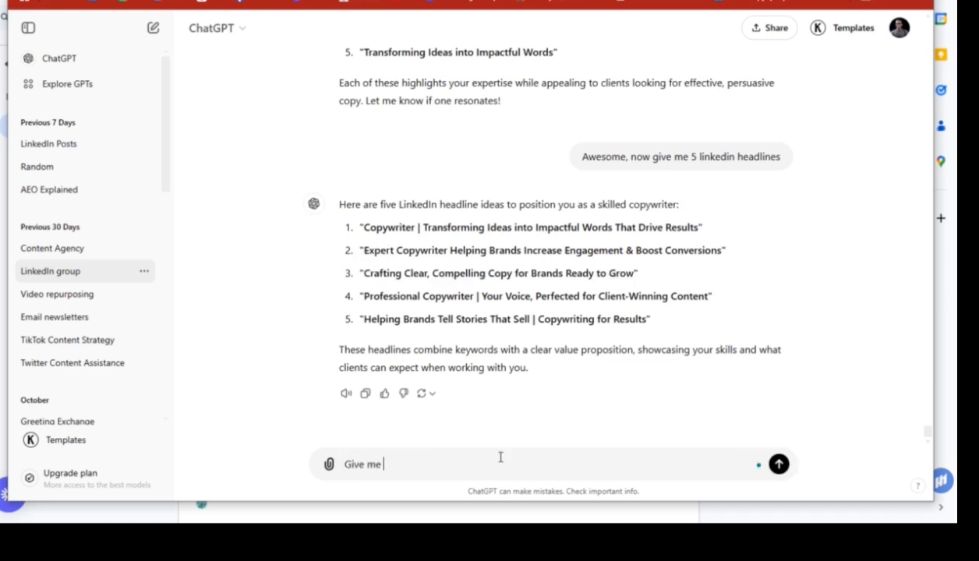
type(" 5 more")
key("Return")
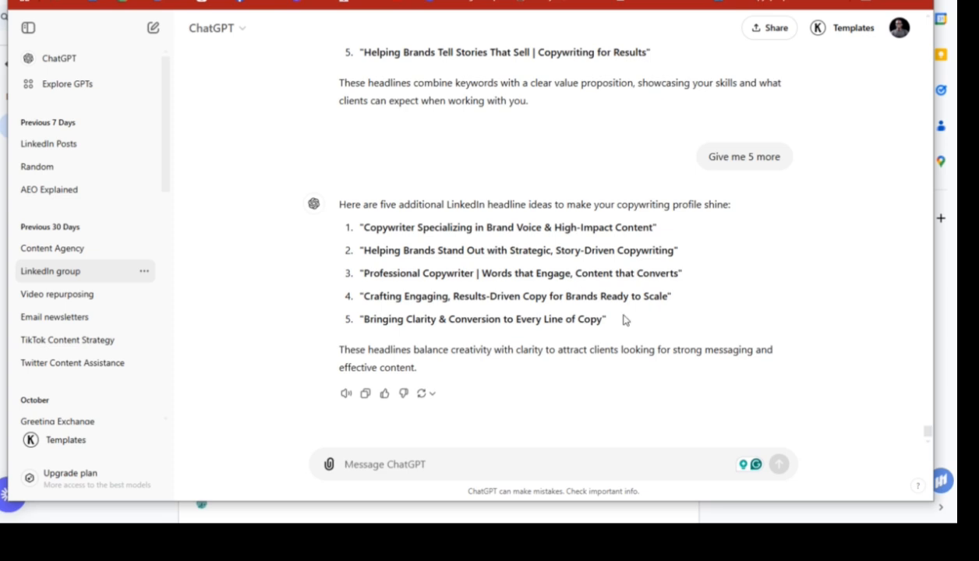
left_click_drag(606, 319, 357, 222)
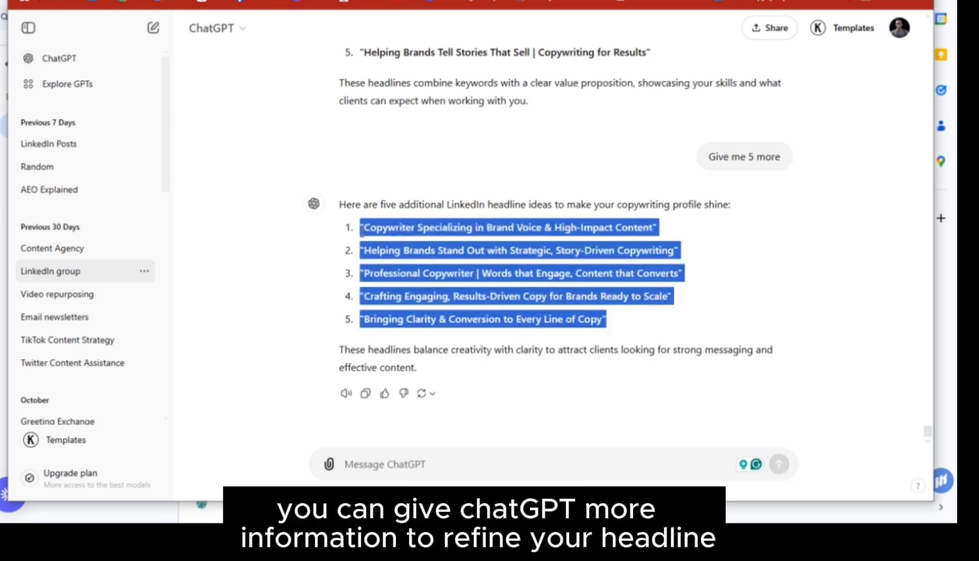
left_click(441, 464)
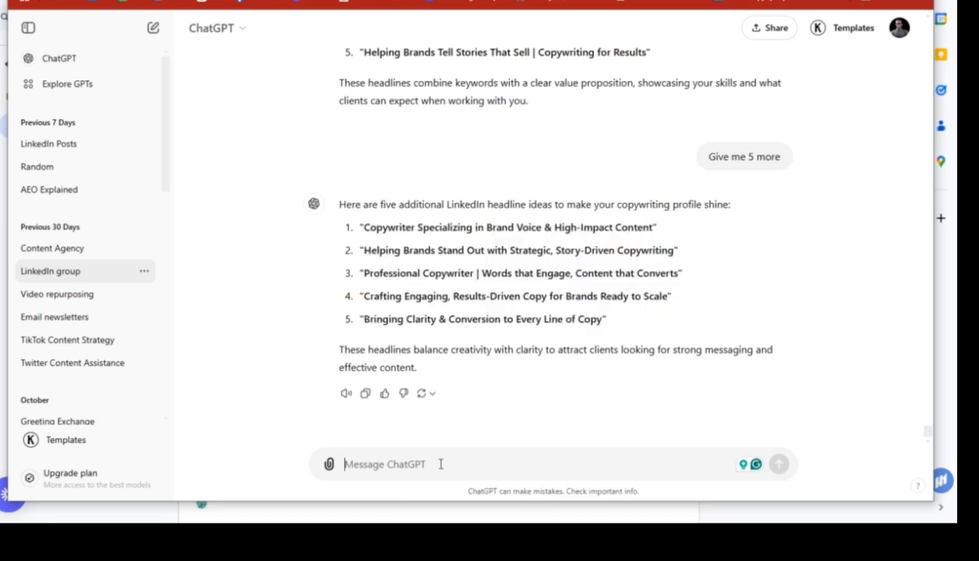
Step: Ask ChatGPT "I'M A copywriter for b2c finance, can you add that to the headline?"
type("I'M A")
type(" copyw")
key("BackSpace")
type("co")
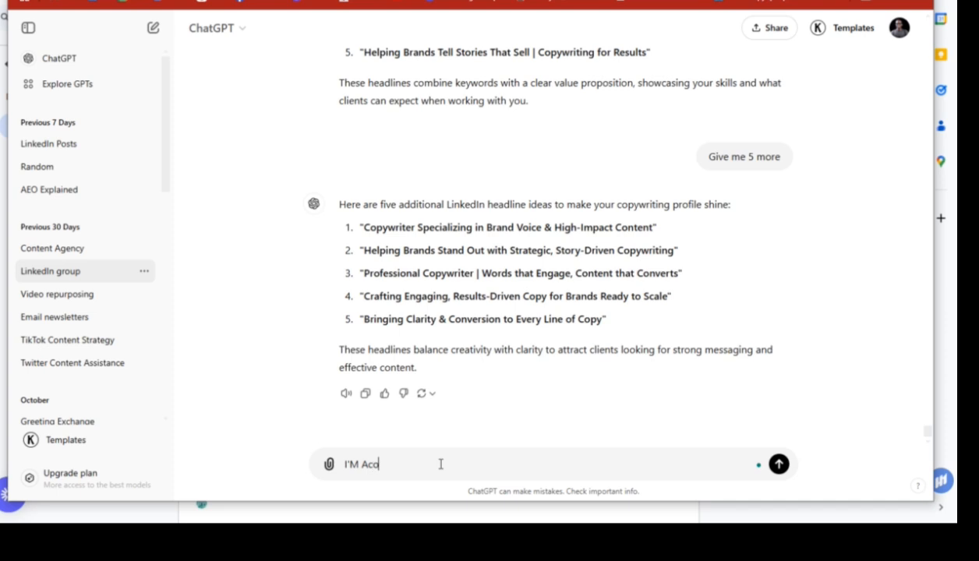
type("pywriter for b2c finance, canyou add")
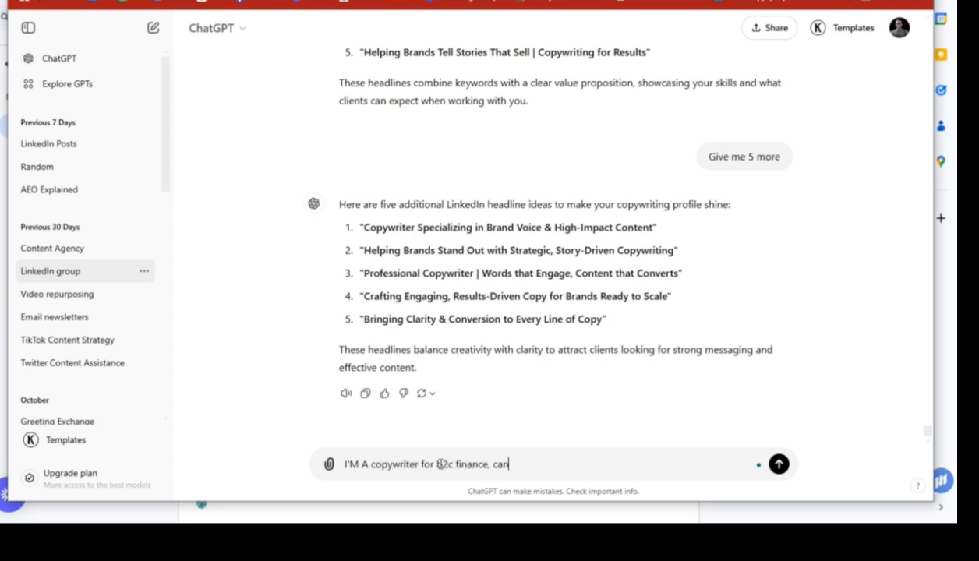
key("BackSpace")
key("BackSpace")
key("BackSpace")
key("BackSpace")
type("you add that to the headline?")
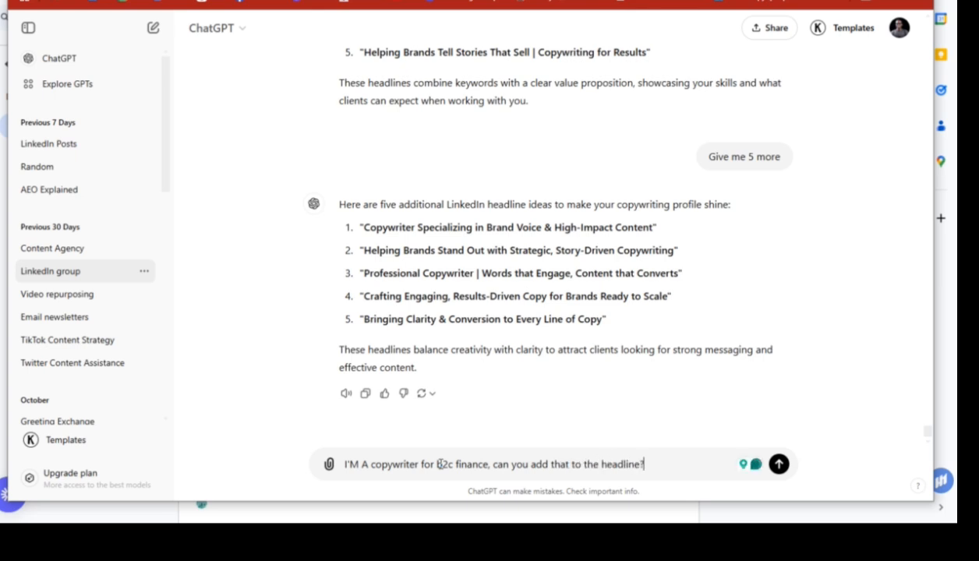
key("Return")
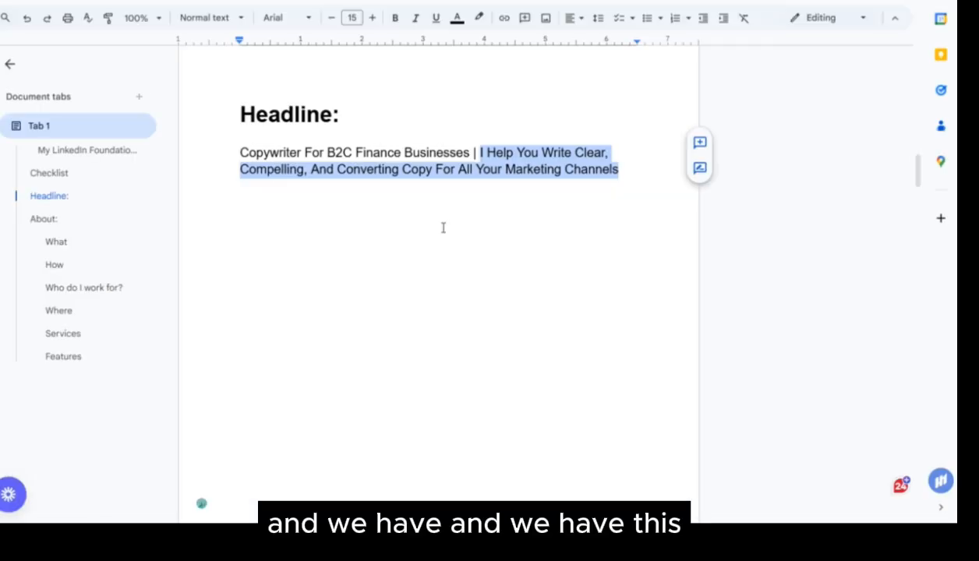
Step: Copy the full headline from the Headline section of the Google Docs foundation document
left_click(477, 171)
left_click(620, 172)
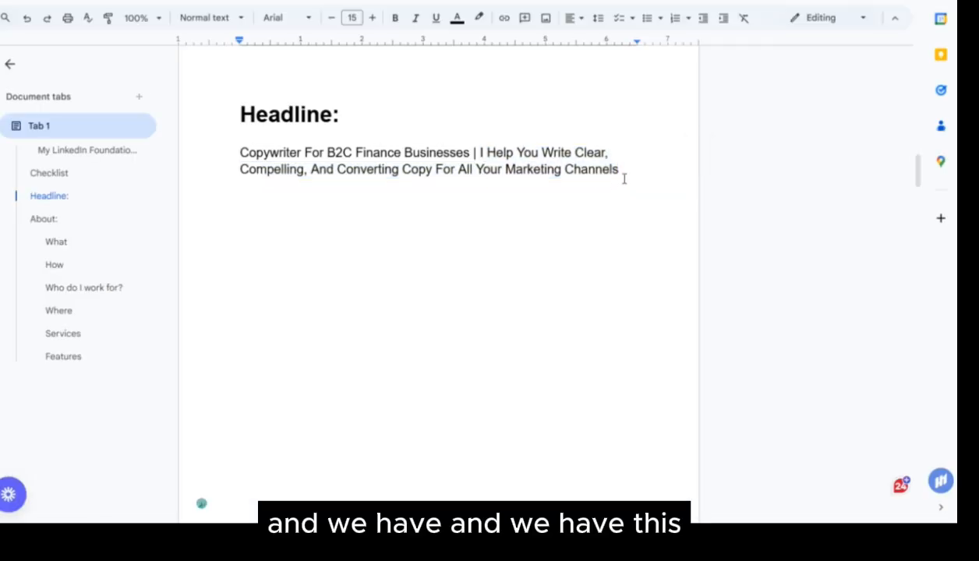
left_click_drag(621, 170, 207, 150)
key("ctrl+c")
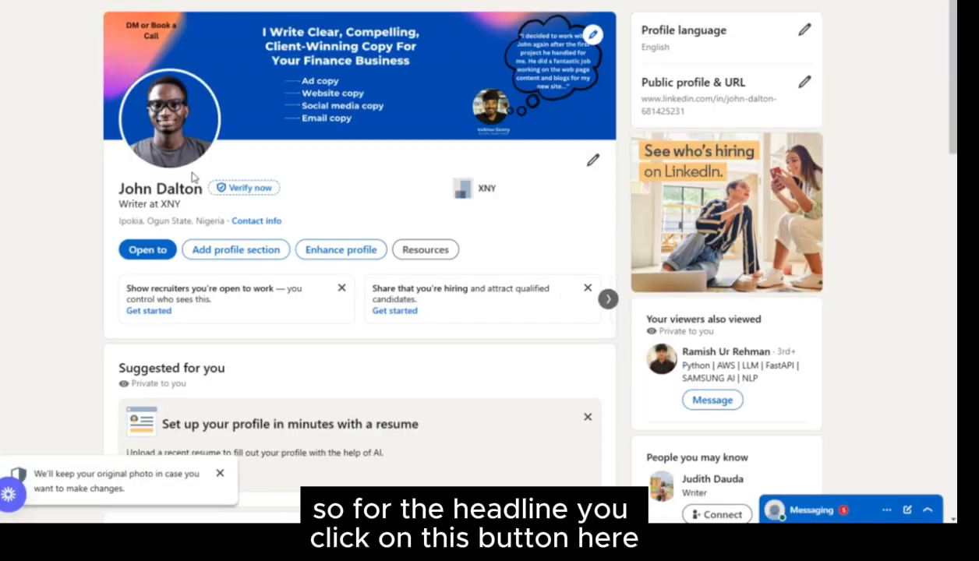
Step: On LinkedIn, replace the profile headline with the copied "Copywriter For B2C Finance Businesses" text and save the intro
left_click(595, 166)
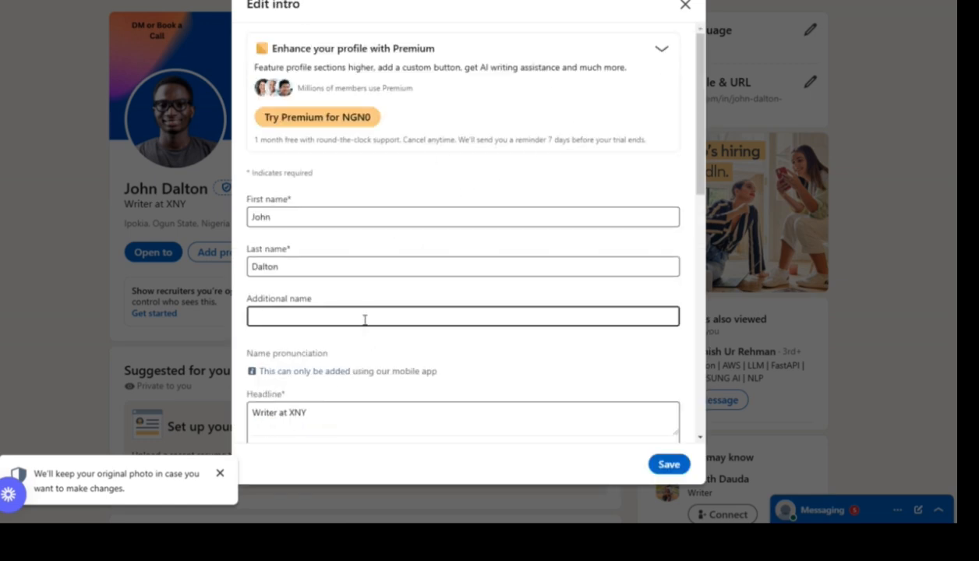
scroll(363, 321, "down", 2)
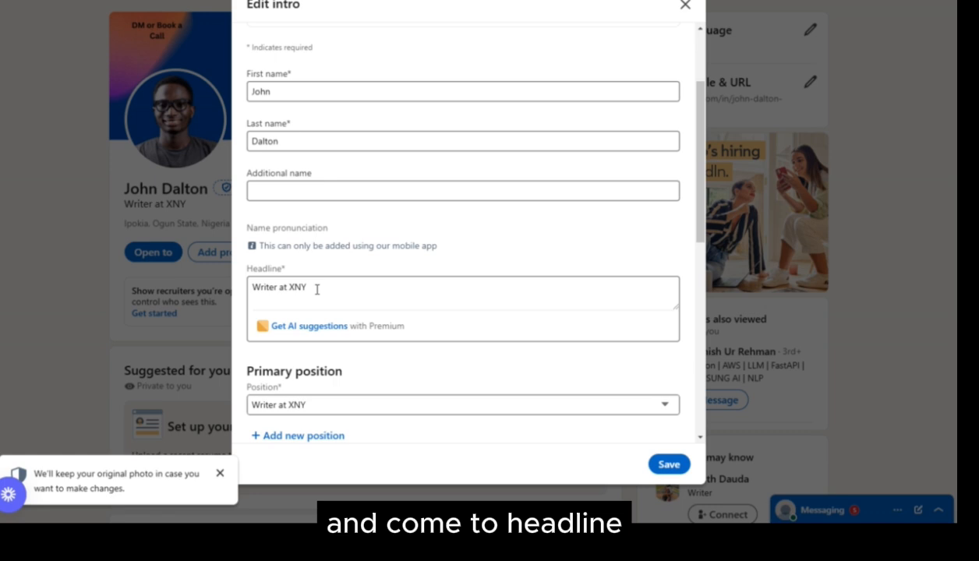
triple_click(317, 290)
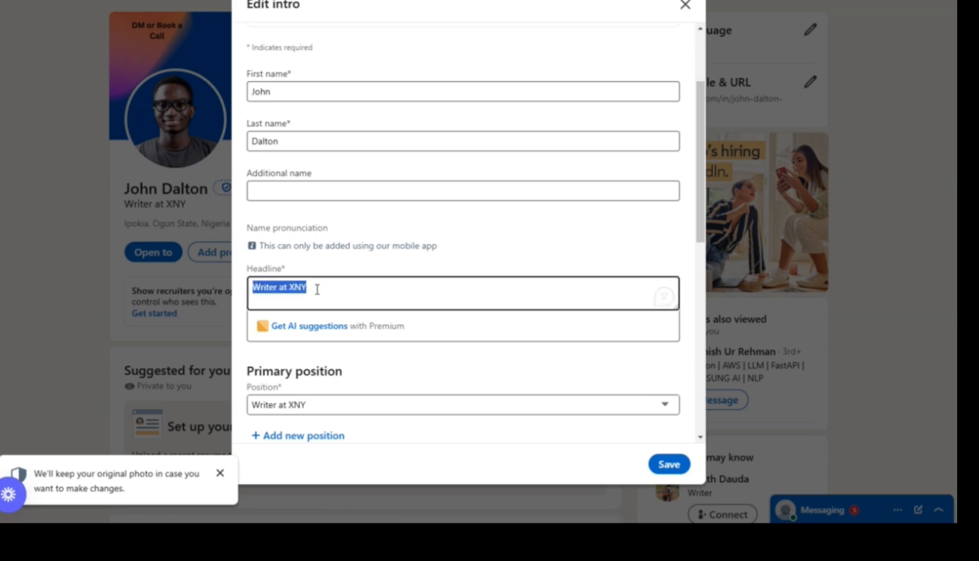
key("ctrl+v")
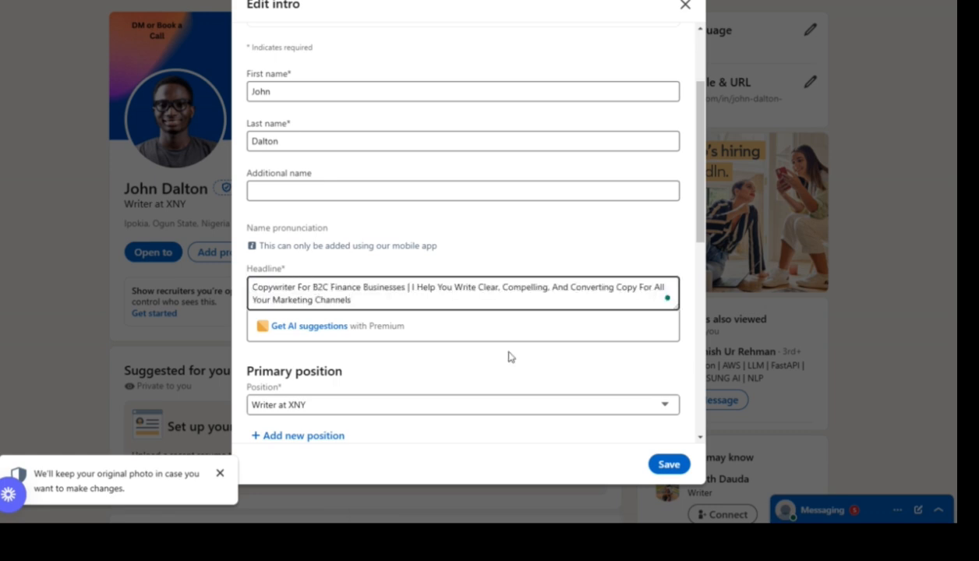
scroll(524, 365, "down", 1)
scroll(525, 365, "down", 1)
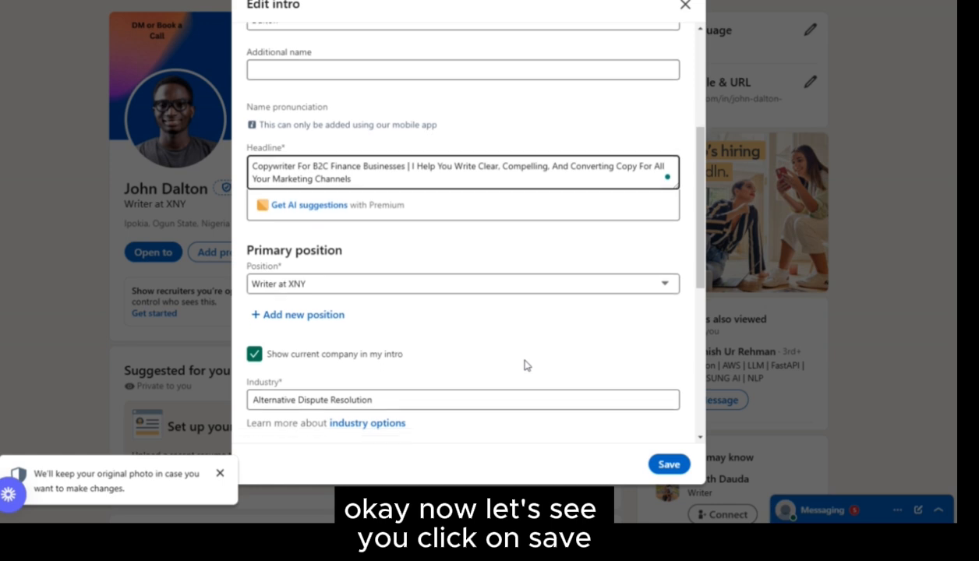
left_click(668, 464)
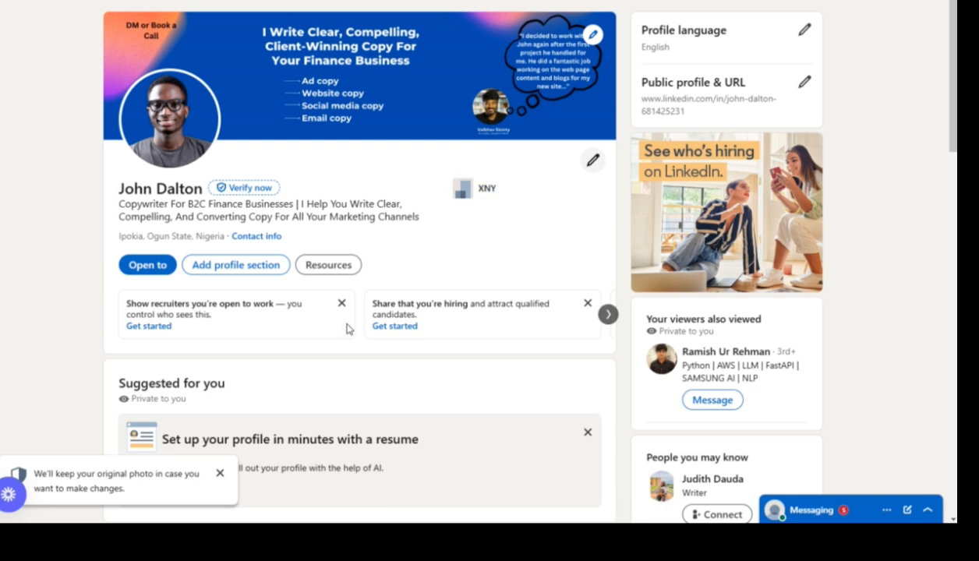
Step: Examine the location and contact info options in the LinkedIn profile intro, then close the editor without making changes
scroll(348, 329, "down", 1)
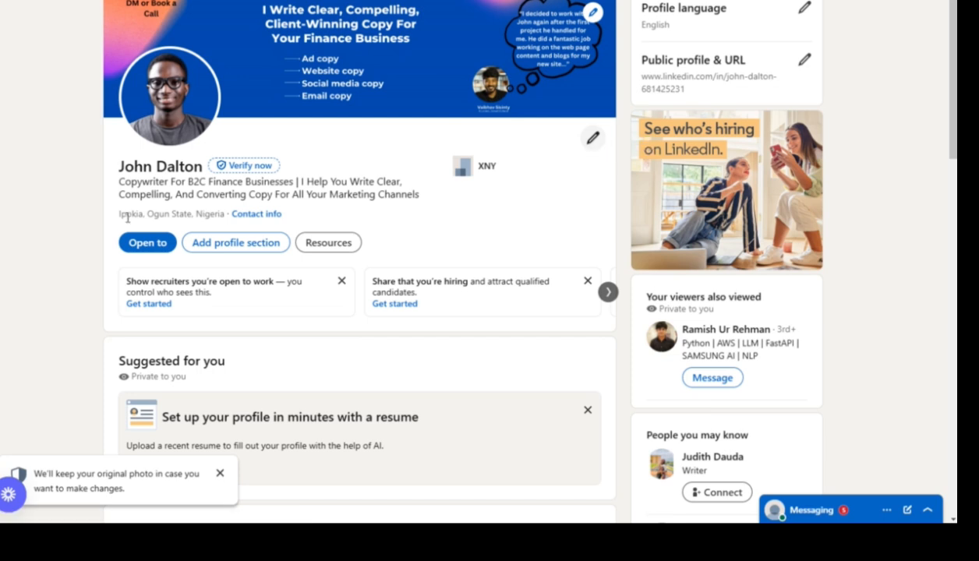
left_click(593, 138)
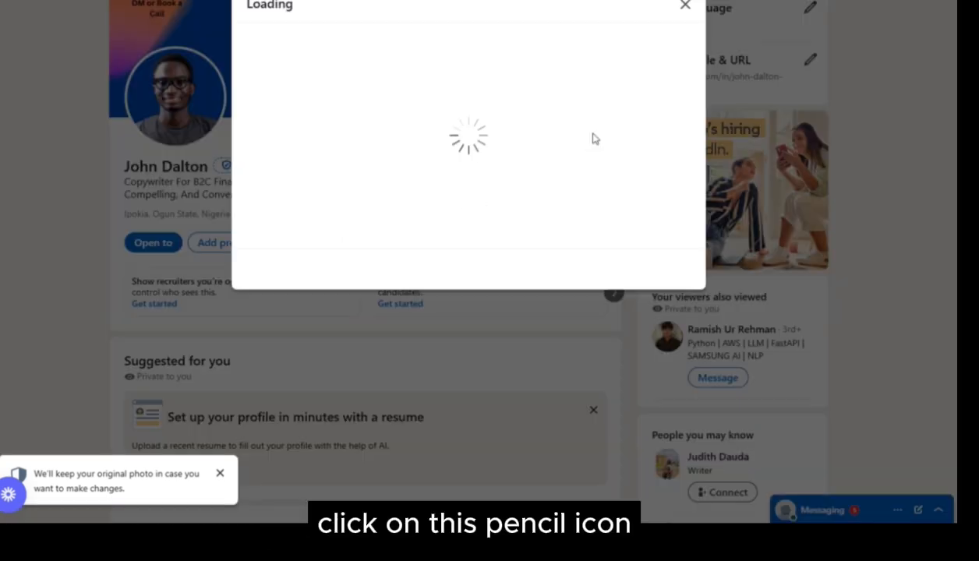
scroll(535, 251, "down", 5)
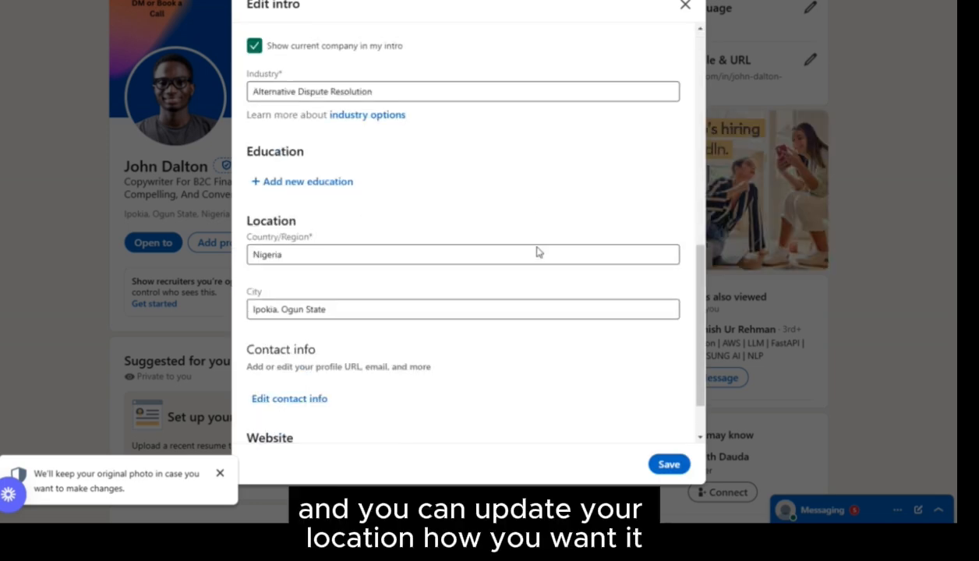
scroll(352, 310, "down", 1)
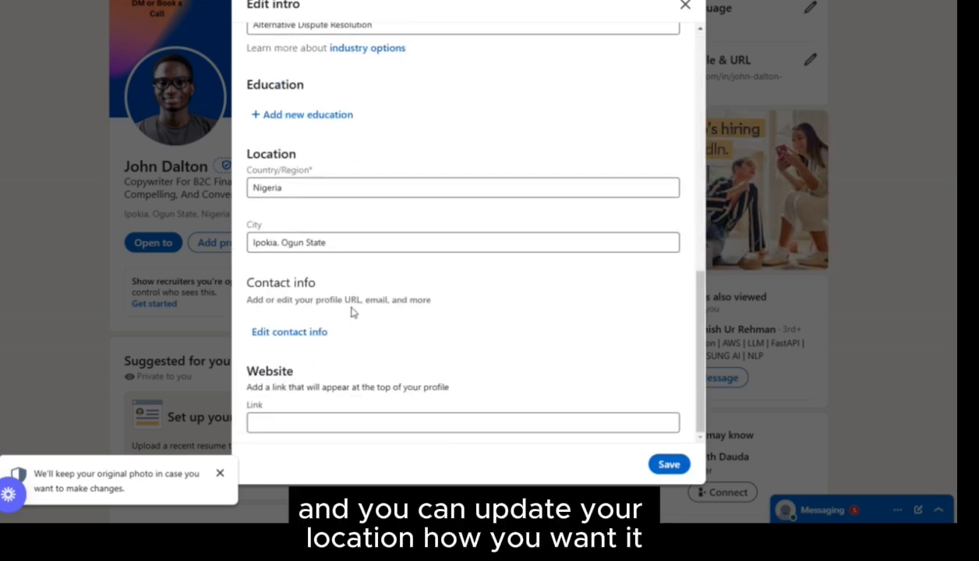
left_click(295, 335)
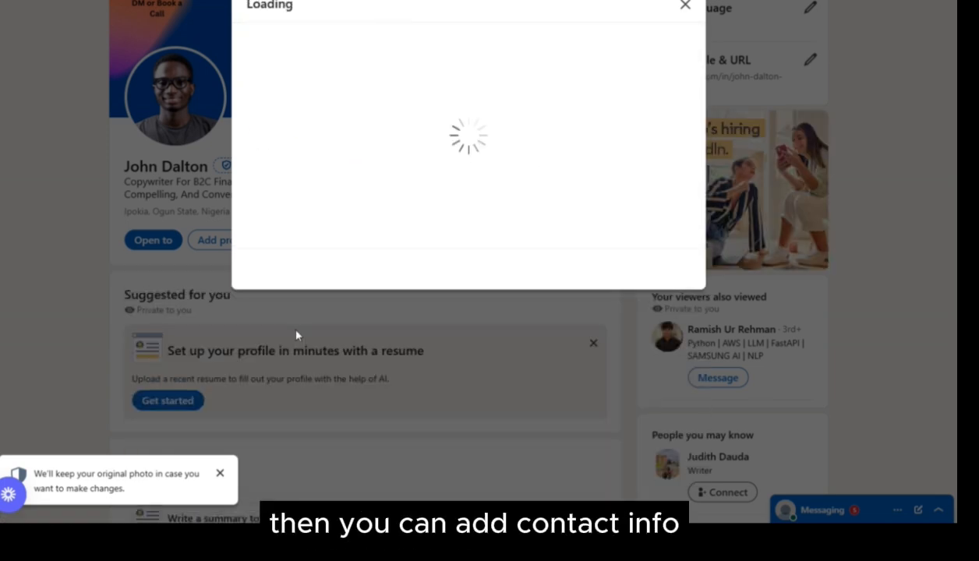
left_click(328, 185)
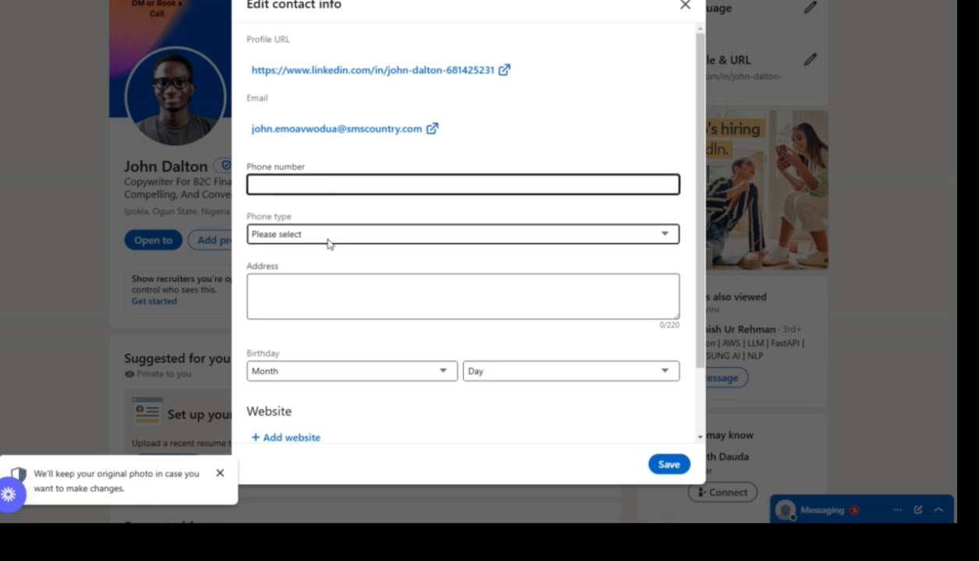
scroll(334, 234, "down", 1)
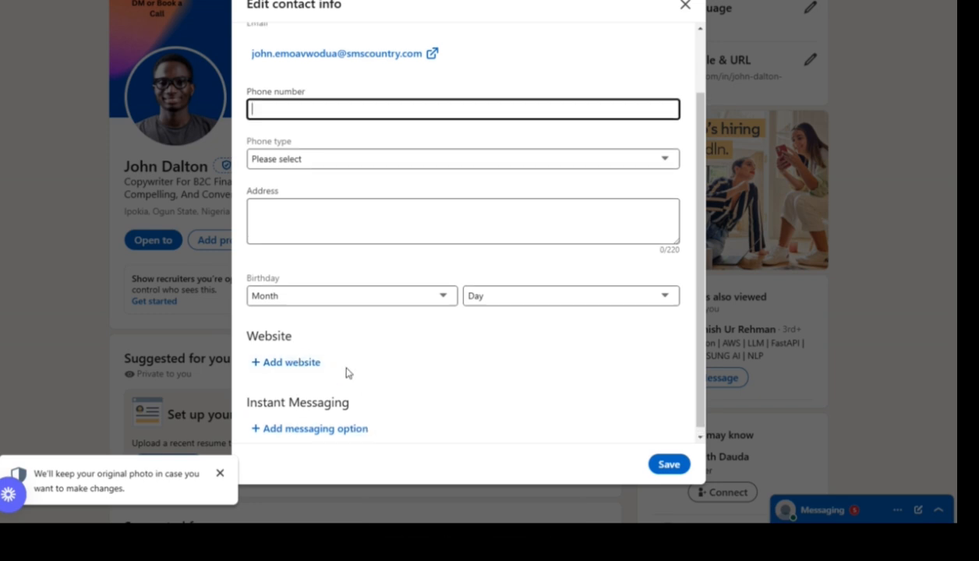
scroll(449, 393, "up", 1)
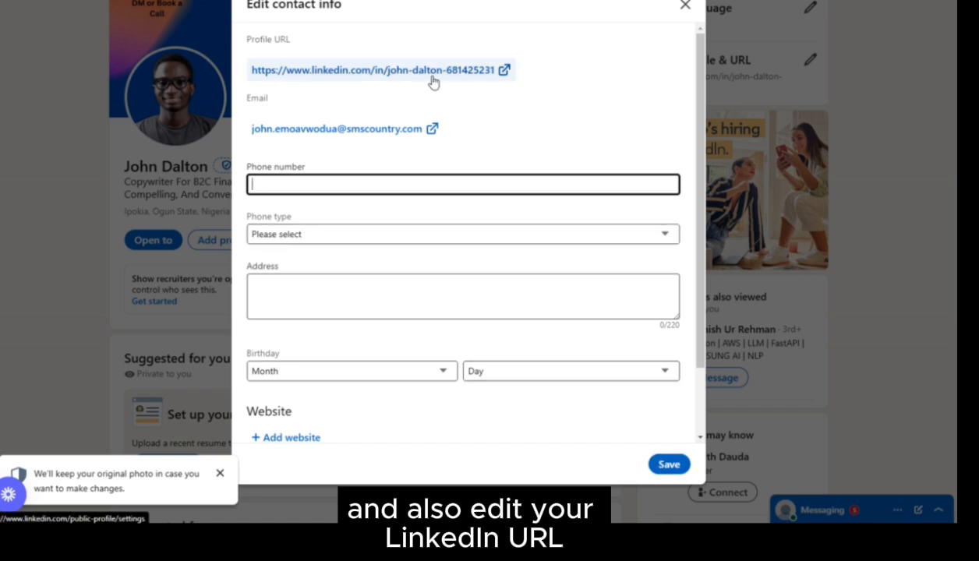
left_click(664, 466)
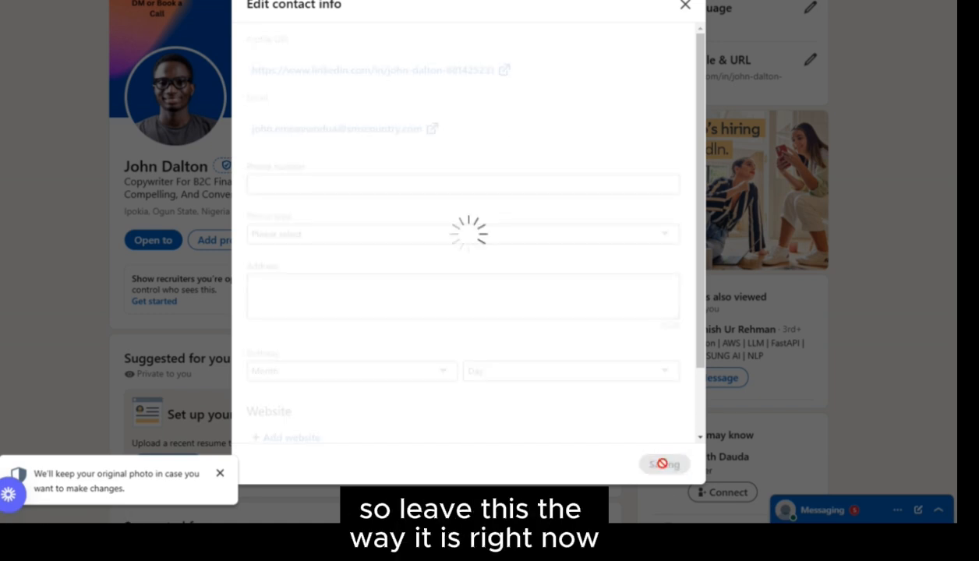
left_click(685, 6)
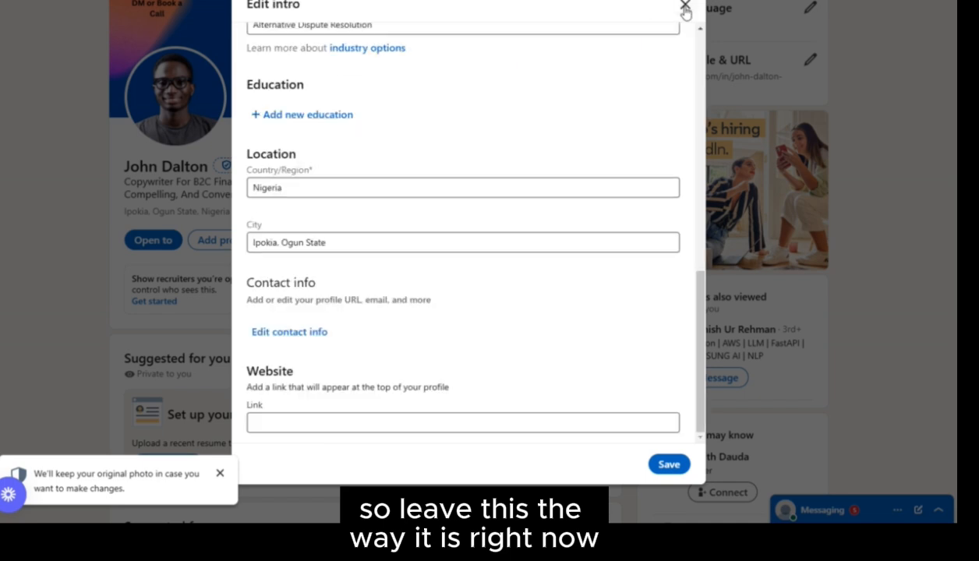
left_click(684, 6)
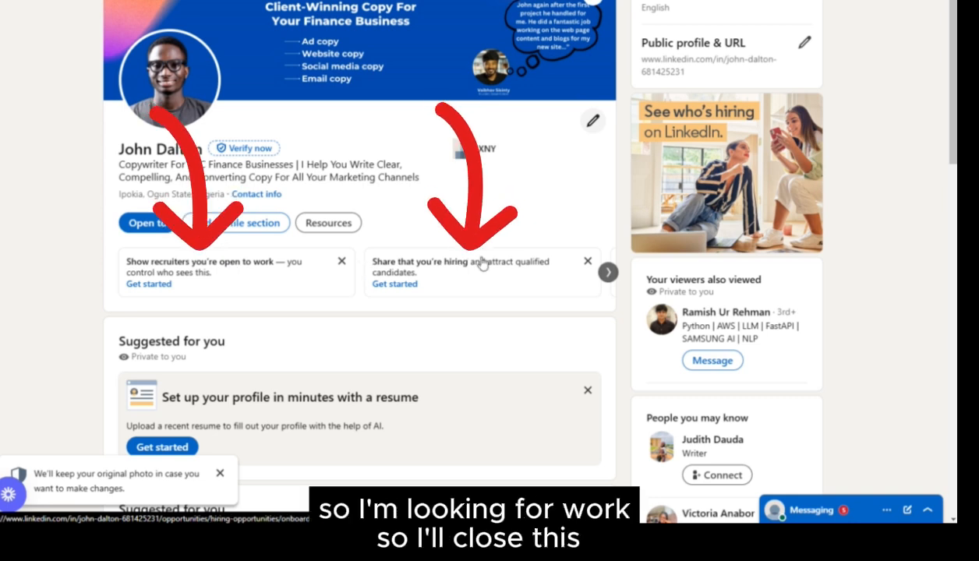
Step: Dismiss the hiring suggestion and save open-to-work preferences for North America, Europe and Asia, immediate start, part-time and contract, visible to all LinkedIn members
left_click(587, 261)
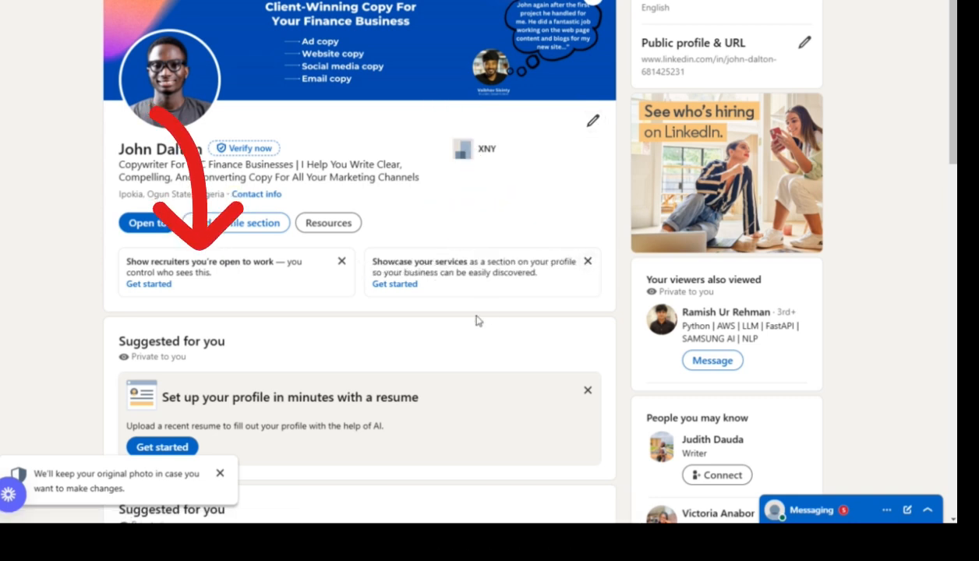
left_click(178, 278)
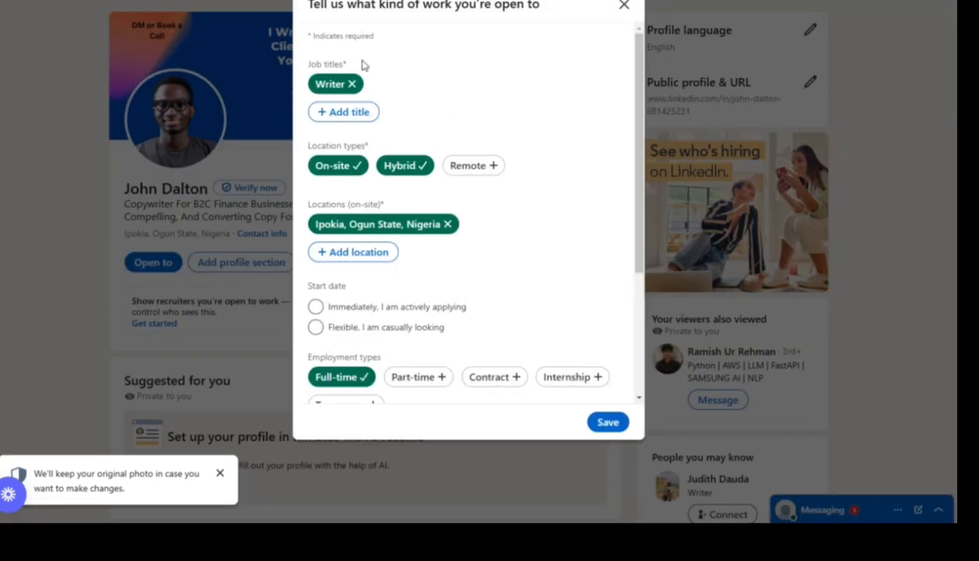
scroll(396, 83, "down", 5)
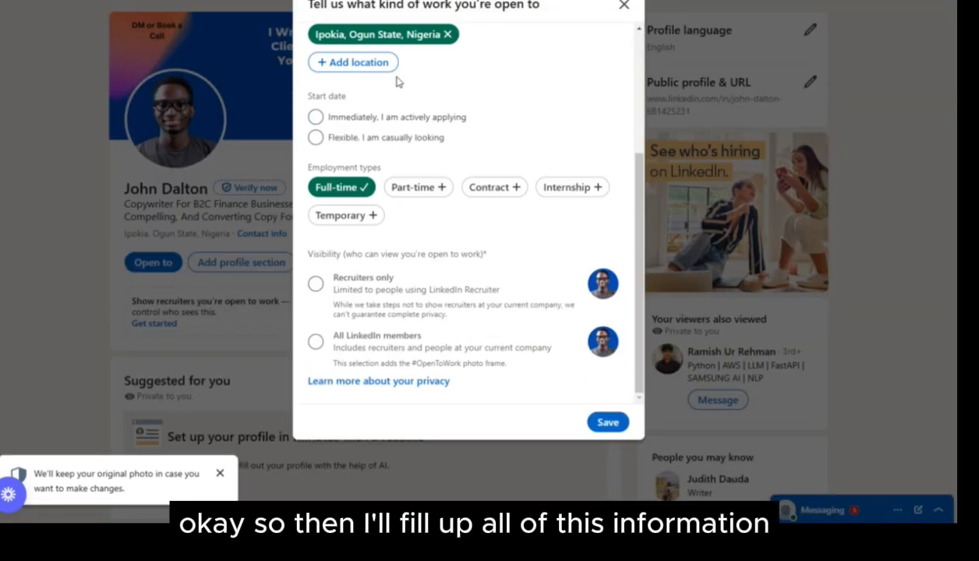
scroll(396, 83, "up", 5)
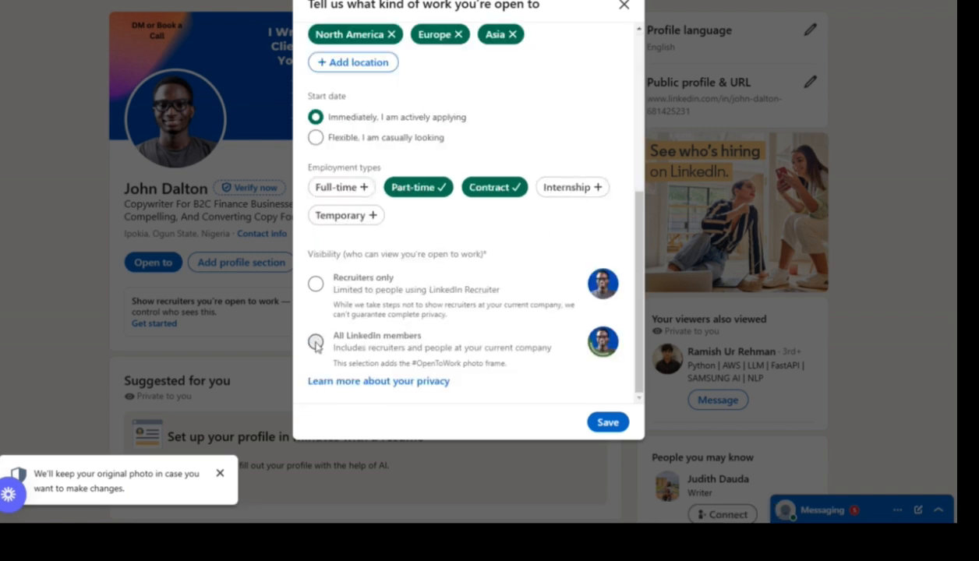
left_click(316, 343)
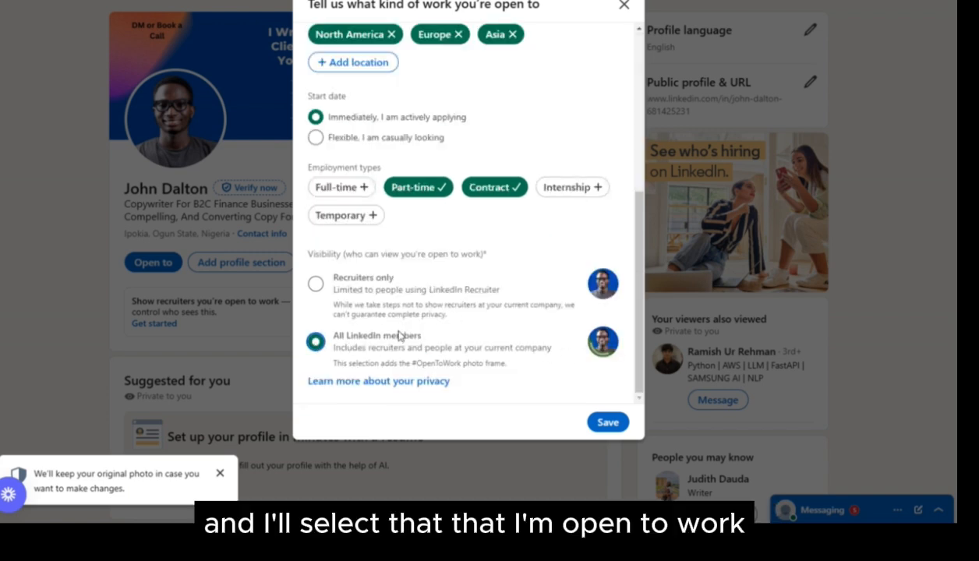
left_click(604, 423)
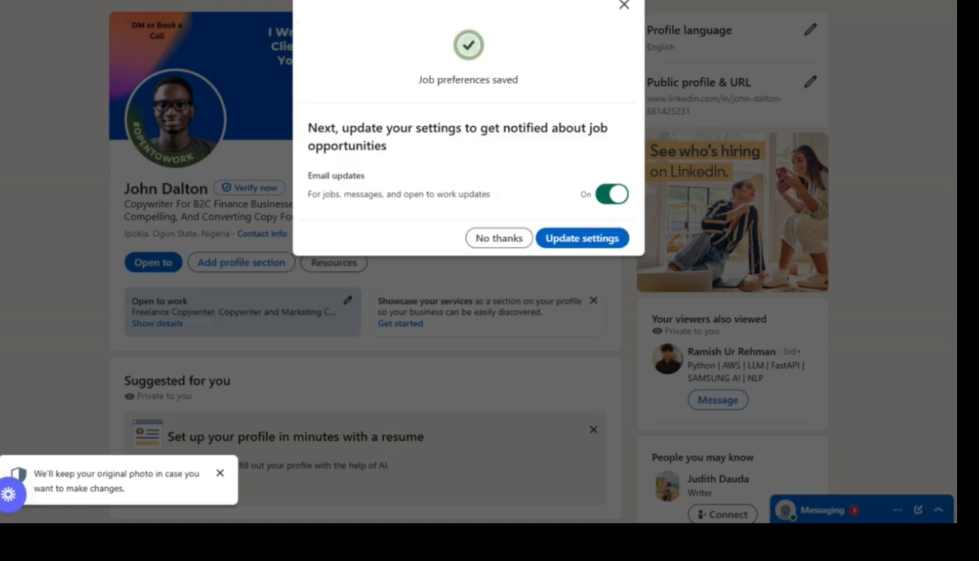
left_click(623, 7)
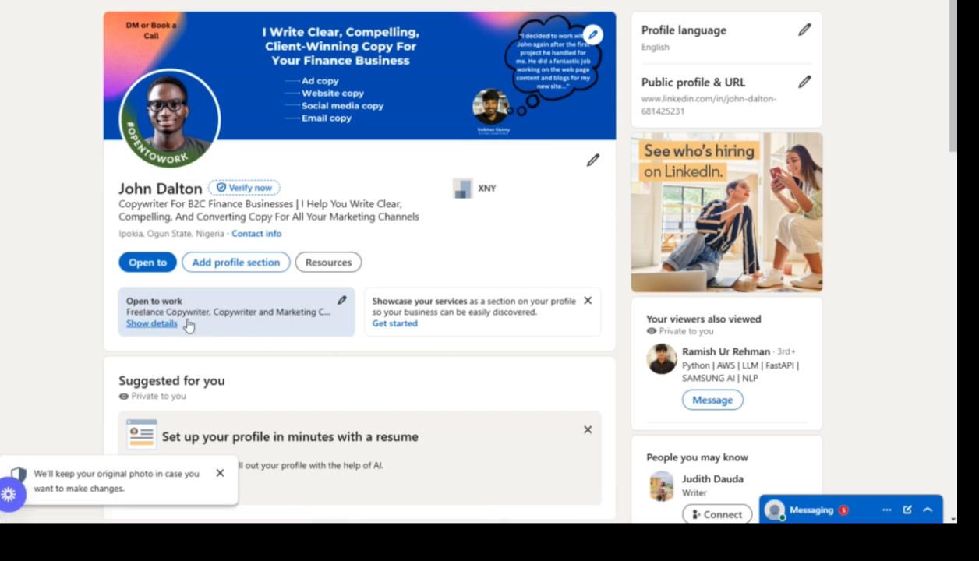
Step: Mark the Headline item in the Google Docs checklist as done and go to the summary suggestion on the LinkedIn profile
scroll(386, 365, "down", 3)
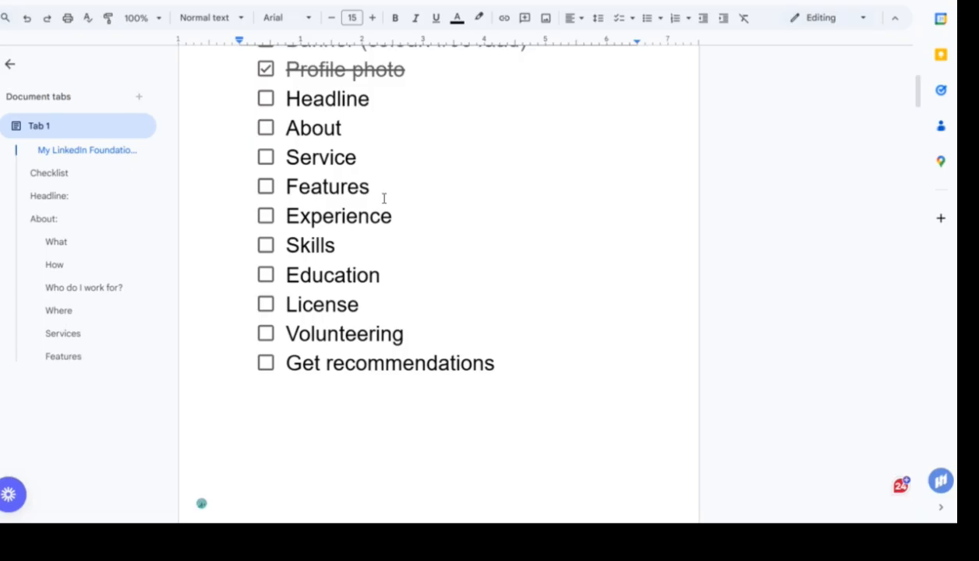
scroll(374, 202, "up", 2)
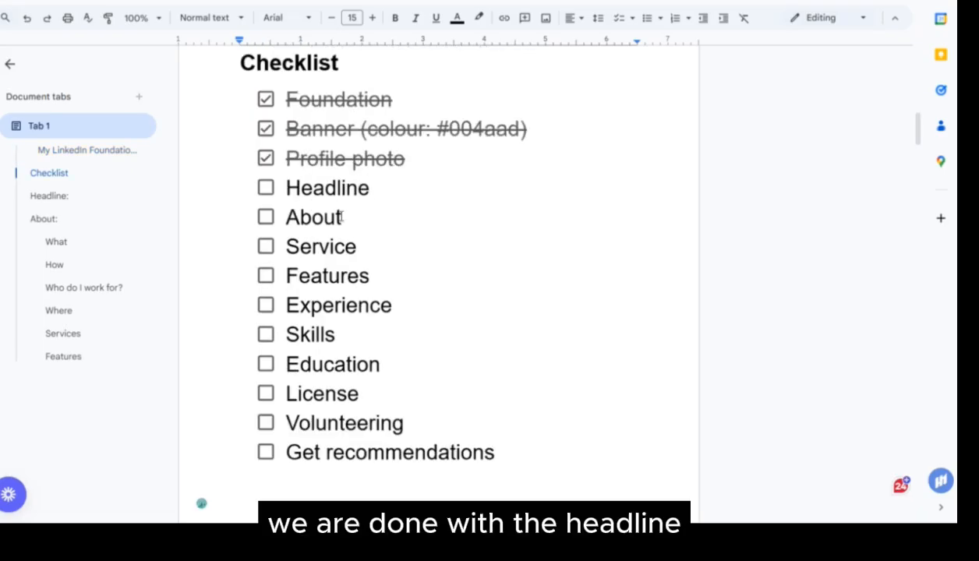
left_click(266, 188)
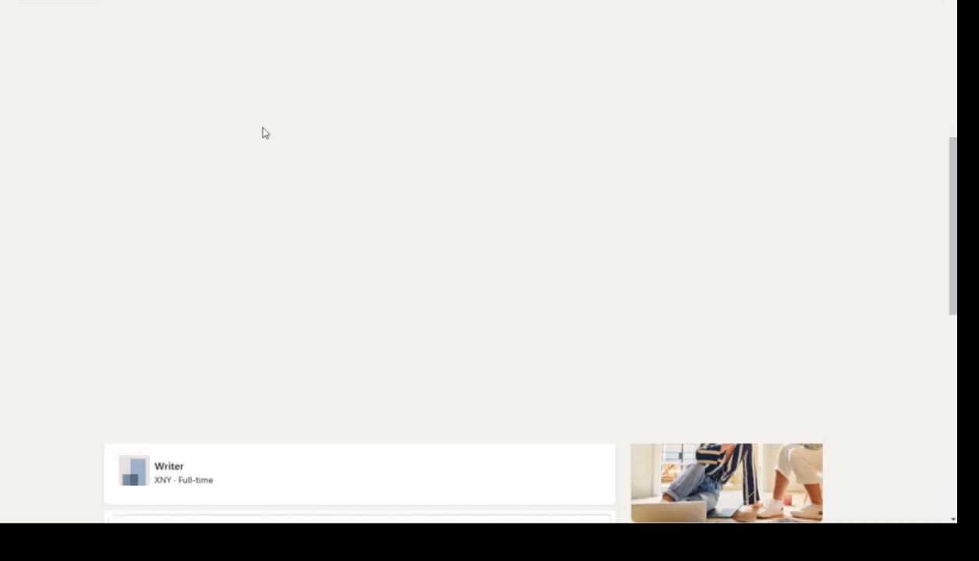
scroll(262, 133, "down", 3)
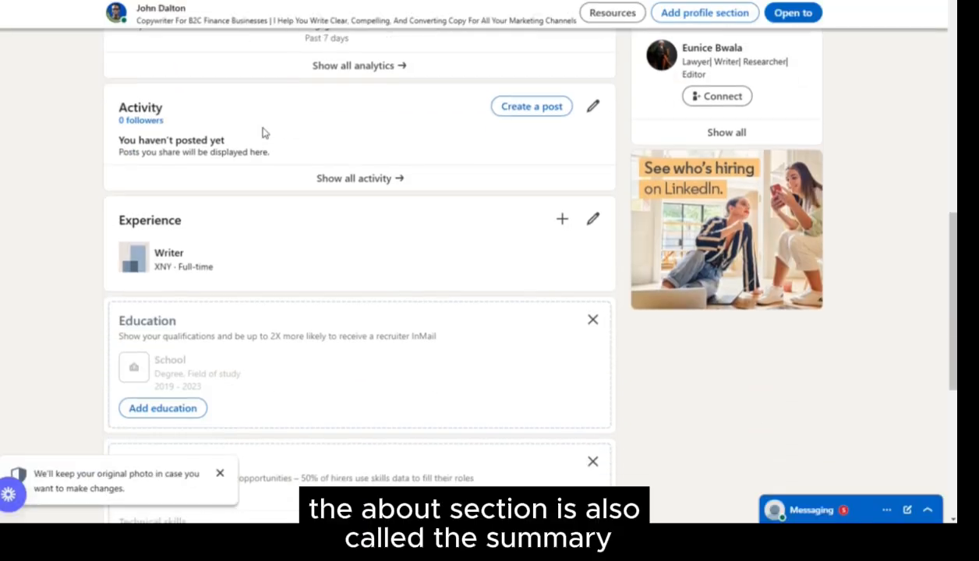
scroll(262, 132, "up", 5)
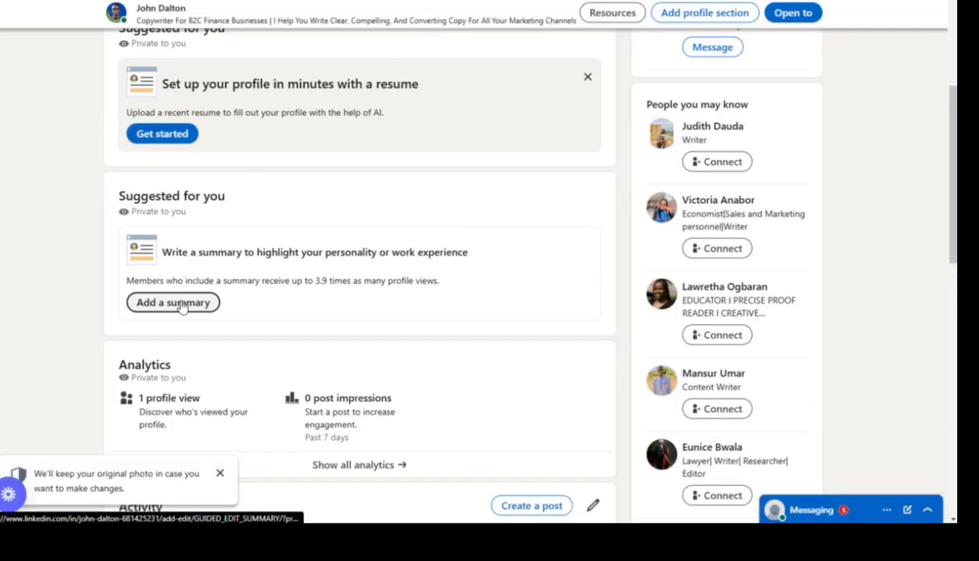
Step: Dismiss the add-summary dialog and open the About editor from the profile sections to add, ready for text entry
left_click(177, 302)
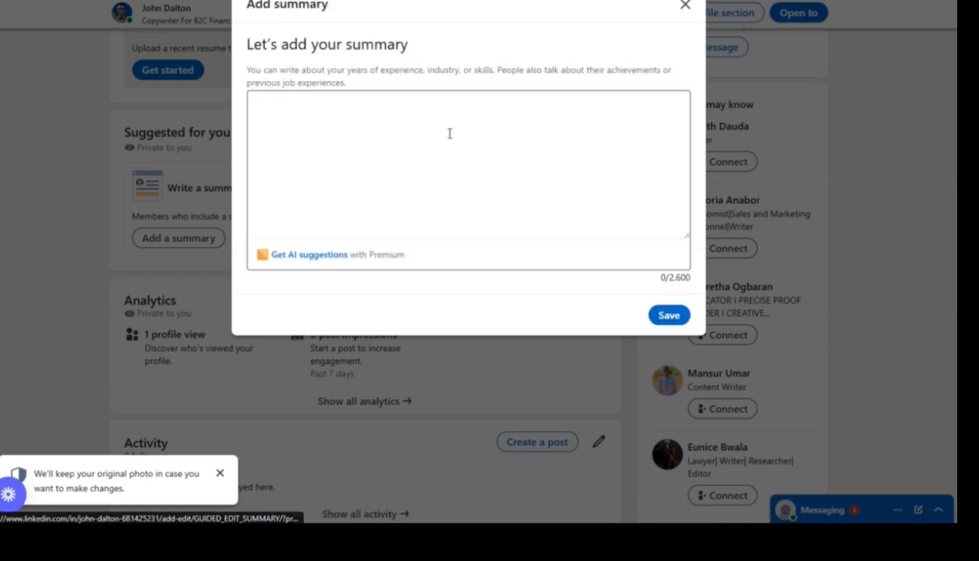
left_click(684, 6)
scroll(362, 173, "up", 5)
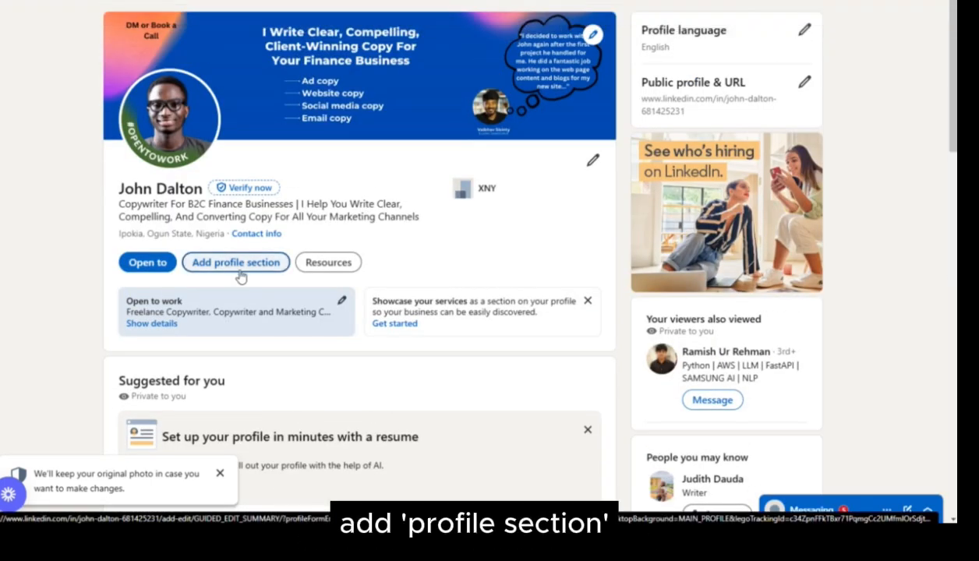
left_click(241, 268)
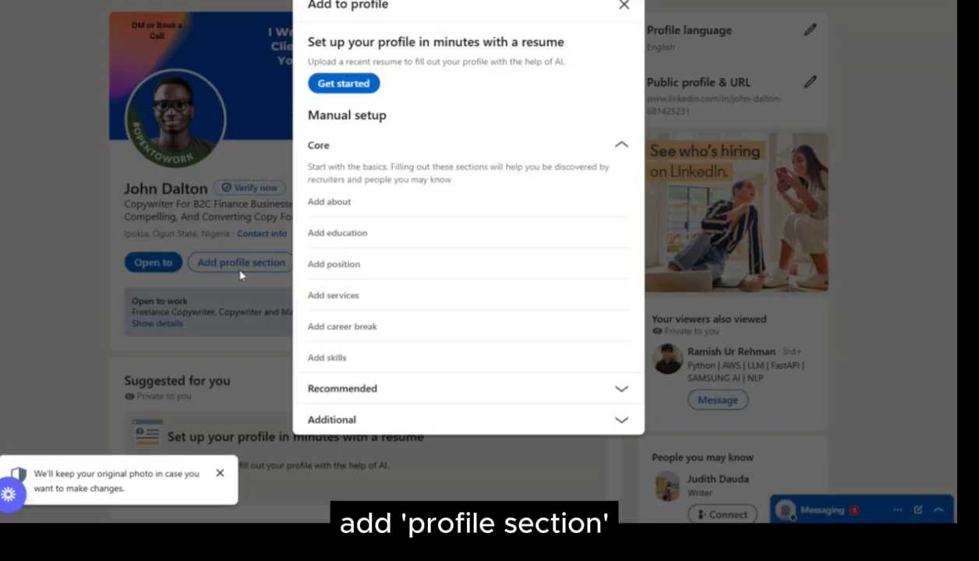
left_click(341, 204)
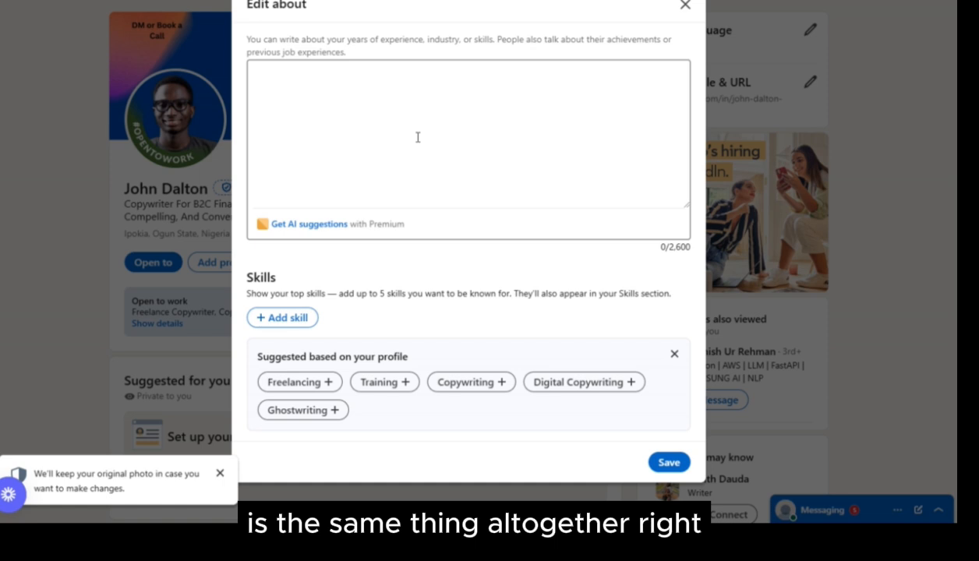
left_click(418, 137)
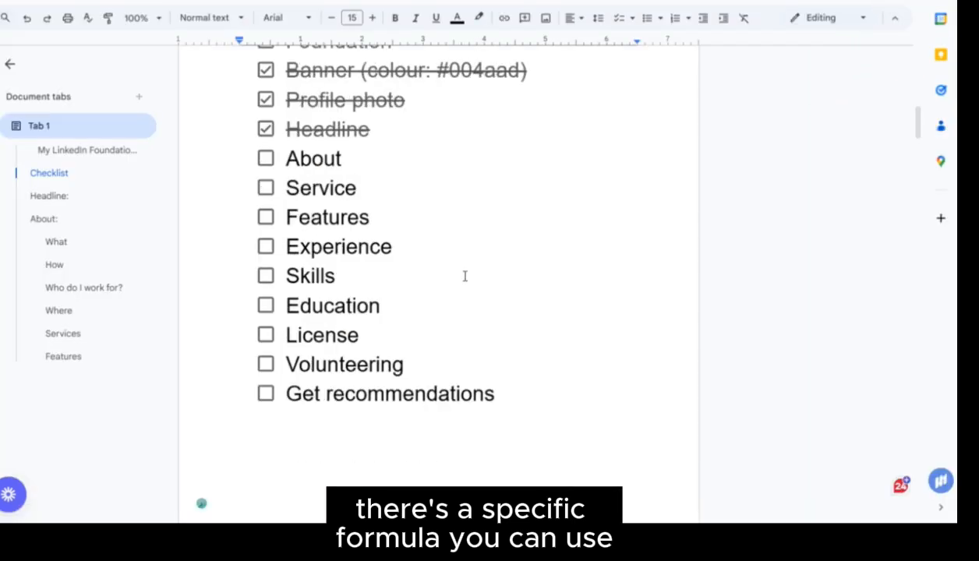
Step: Examine the What, How and "Who do I work for?" parts of the About draft in the Google Docs document
scroll(463, 276, "down", 10)
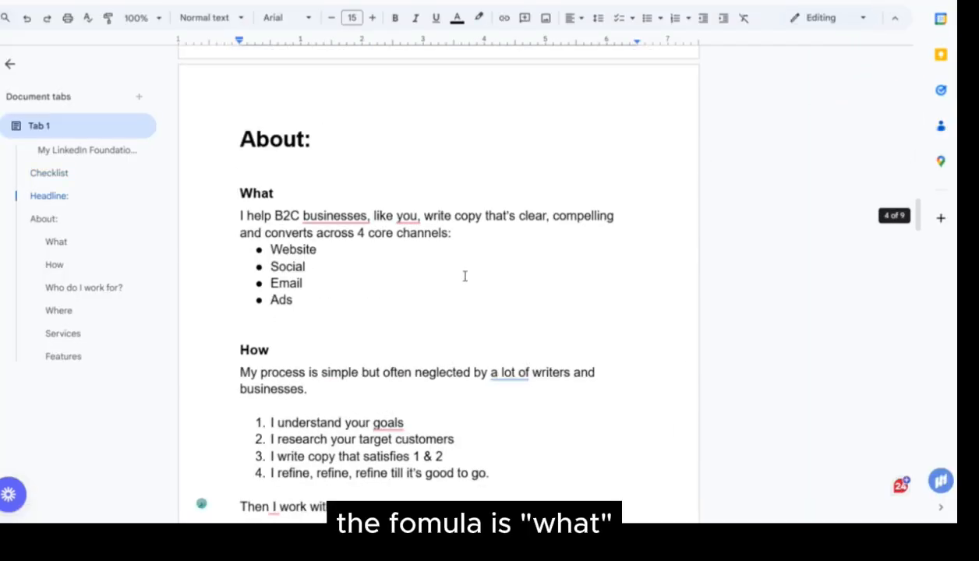
double_click(260, 184)
double_click(253, 338)
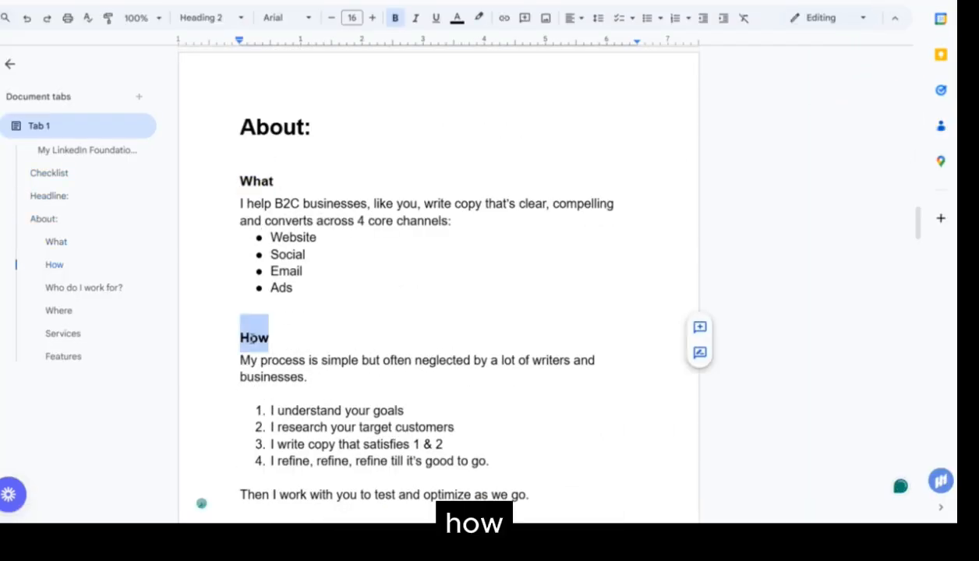
scroll(252, 338, "down", 10)
scroll(264, 246, "up", 5)
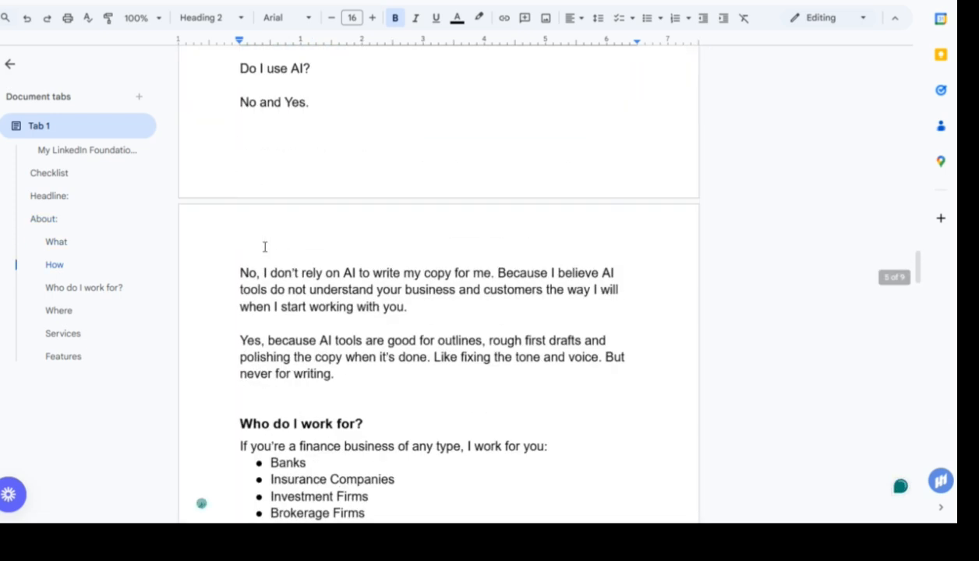
scroll(264, 247, "down", 4)
scroll(264, 246, "down", 1)
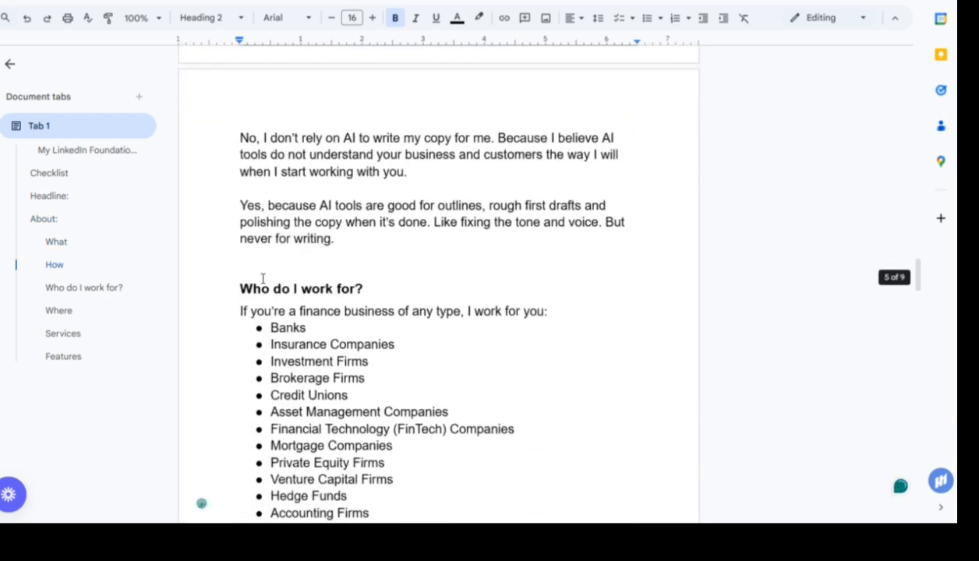
double_click(251, 286)
scroll(254, 291, "down", 7)
scroll(254, 292, "down", 1)
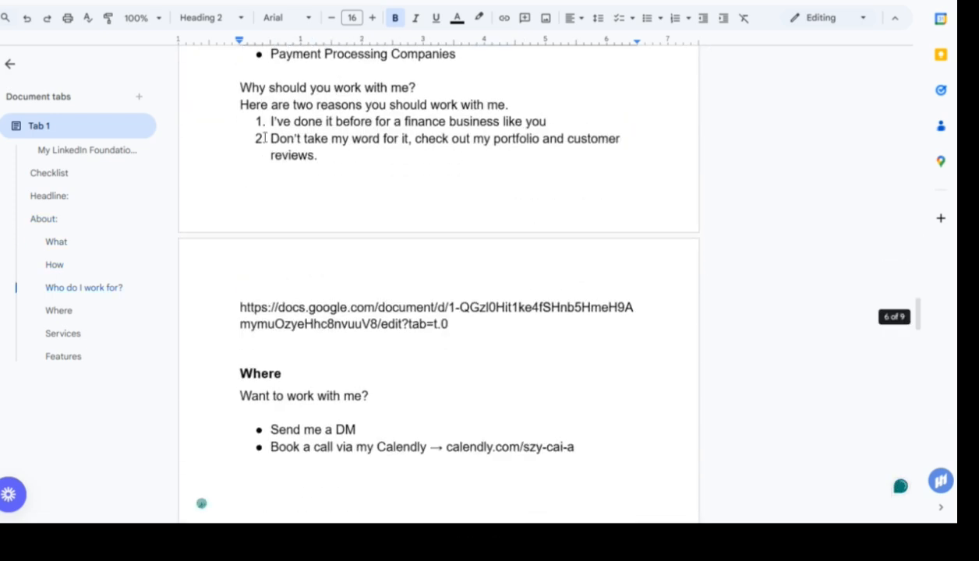
Step: Format the "Why should you work with me?" line of the About draft as Heading 2
double_click(244, 87)
left_click(244, 87)
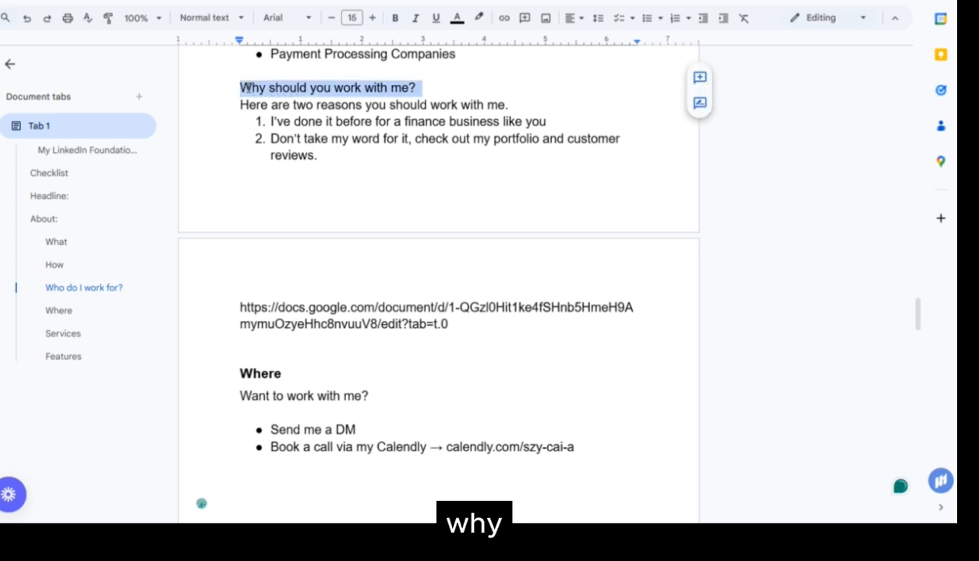
key("ctrl+alt+2")
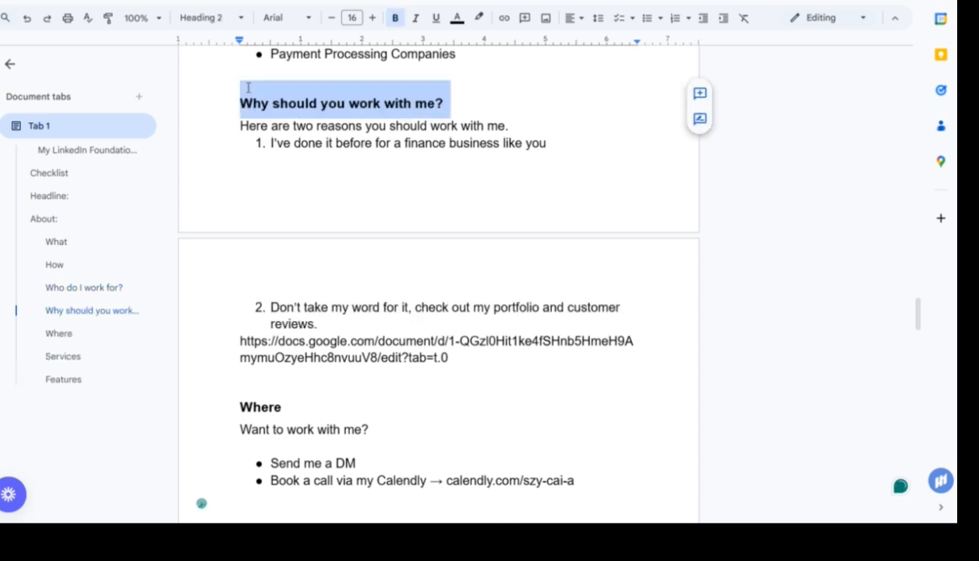
Step: Review the About draft's formula from Where back through What, How, Who, Why and Where, ending at the About heading
double_click(257, 407)
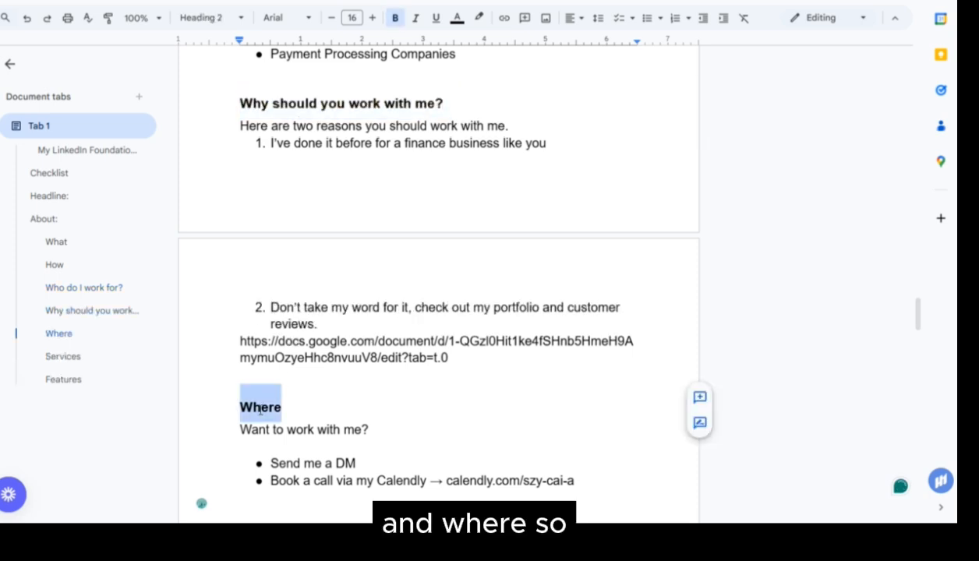
scroll(259, 410, "up", 10)
scroll(260, 410, "up", 5)
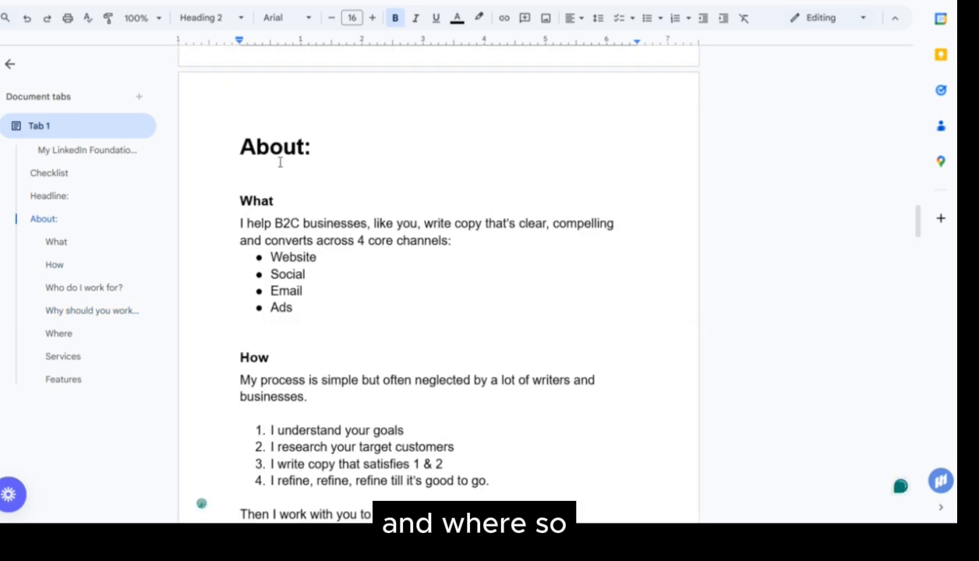
double_click(260, 202)
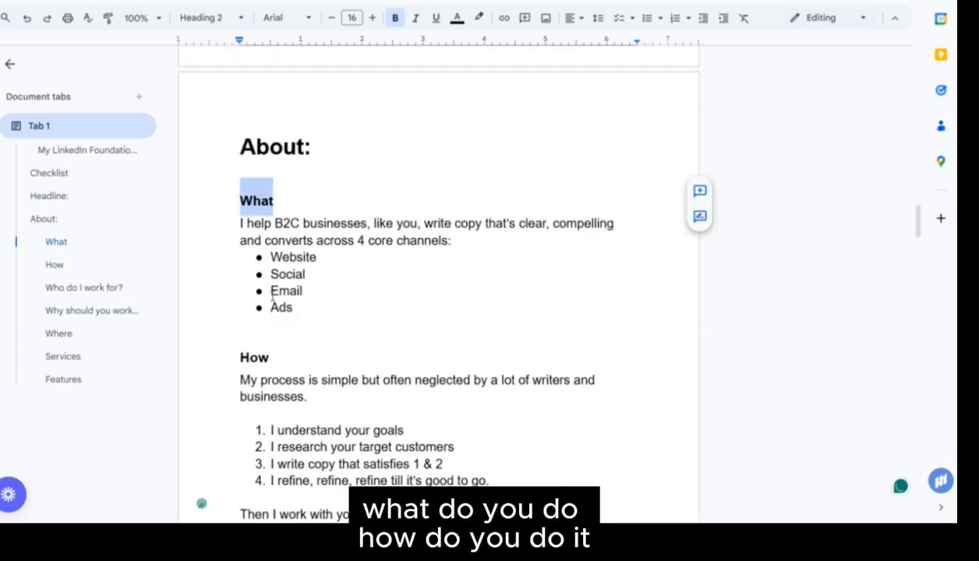
double_click(260, 358)
scroll(260, 358, "down", 11)
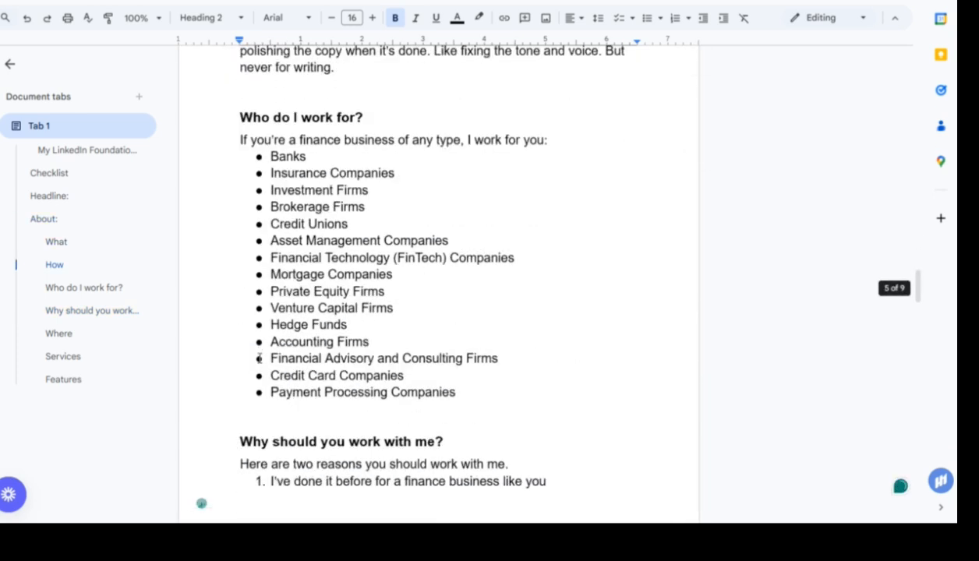
scroll(260, 357, "down", 1)
left_click(288, 94)
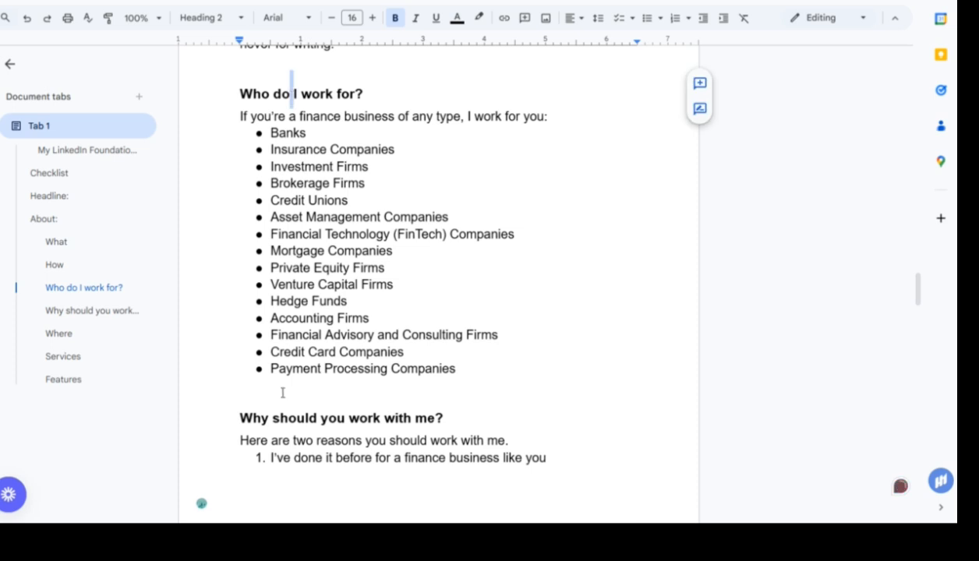
triple_click(276, 415)
scroll(276, 415, "down", 5)
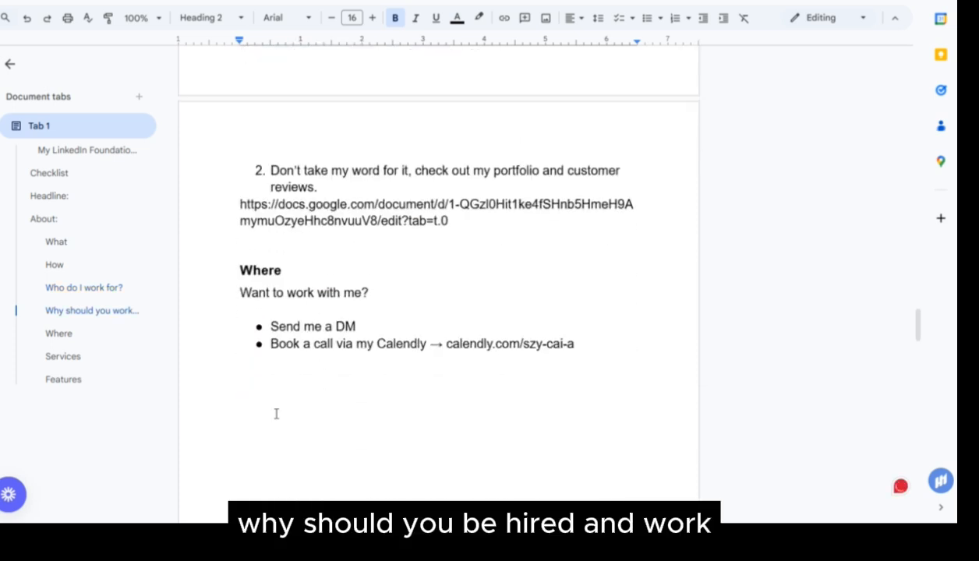
left_click(259, 265)
double_click(259, 266)
scroll(259, 267, "up", 10)
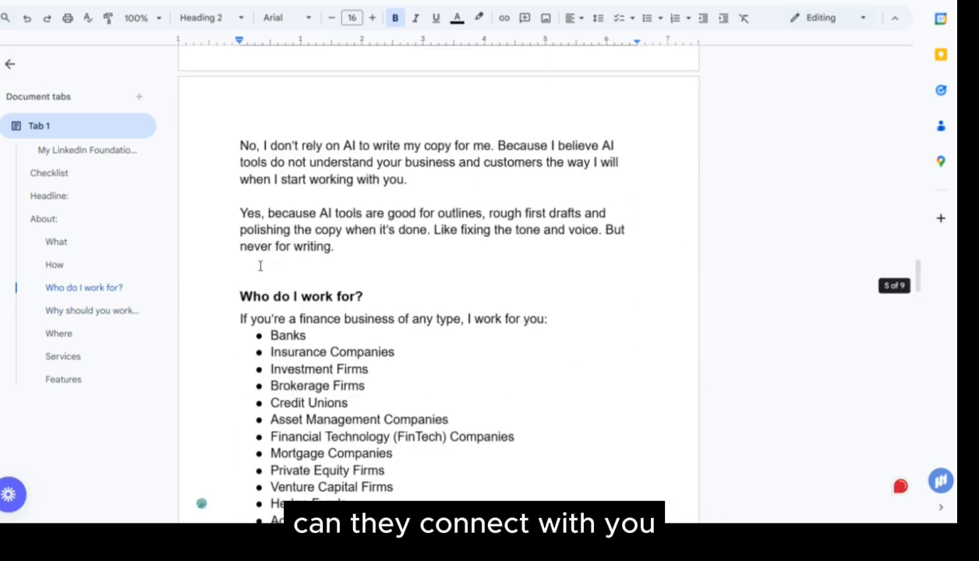
scroll(259, 267, "up", 5)
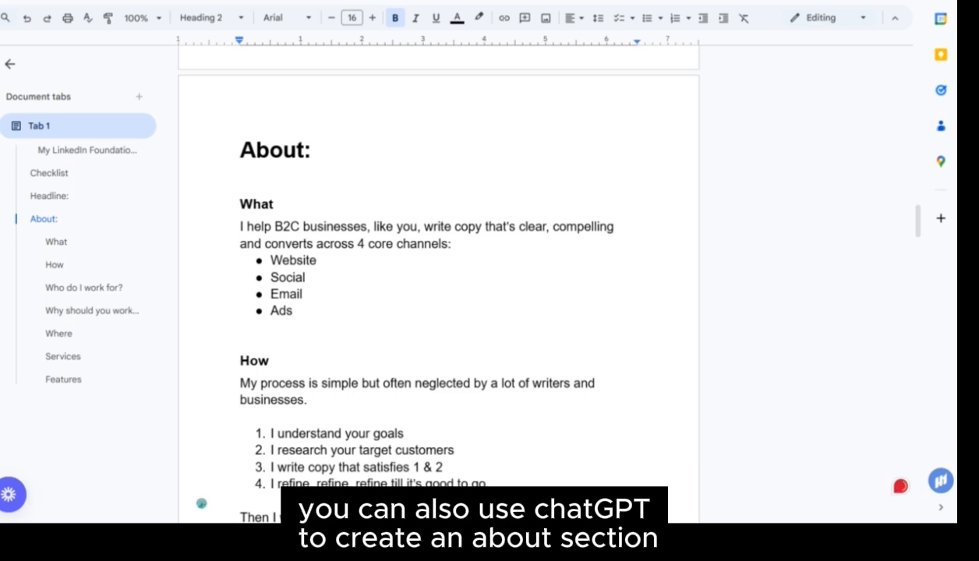
Step: Switch to ChatGPT and begin the prompt "write a linkedin about section for my copywriting services using this formulae"
key("alt+Tab")
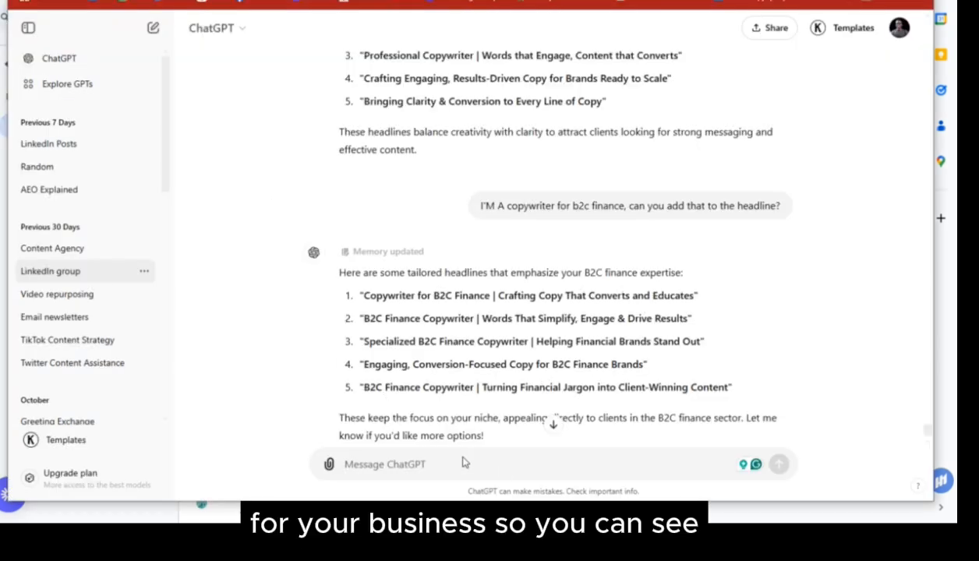
scroll(437, 463, "down", 1)
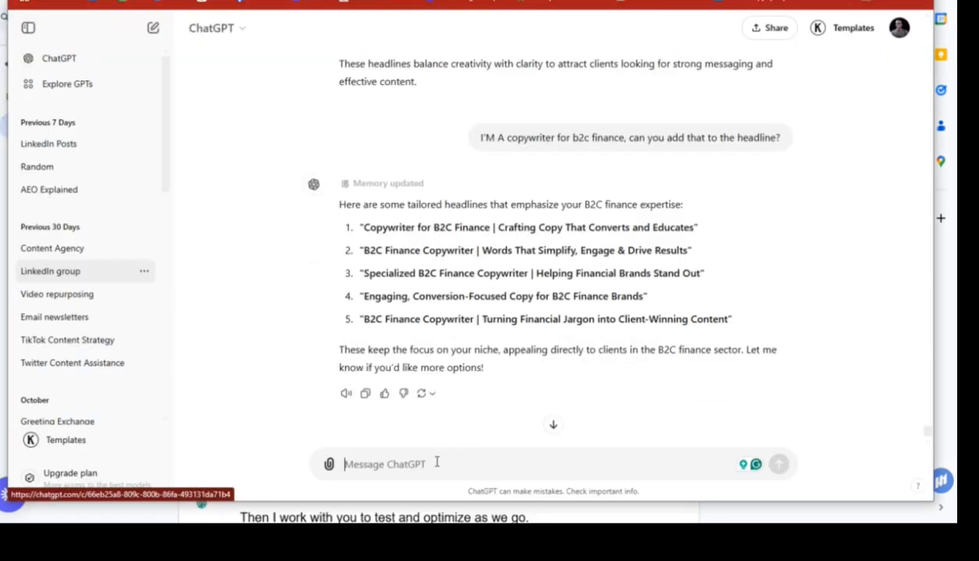
type("write a linkedin")
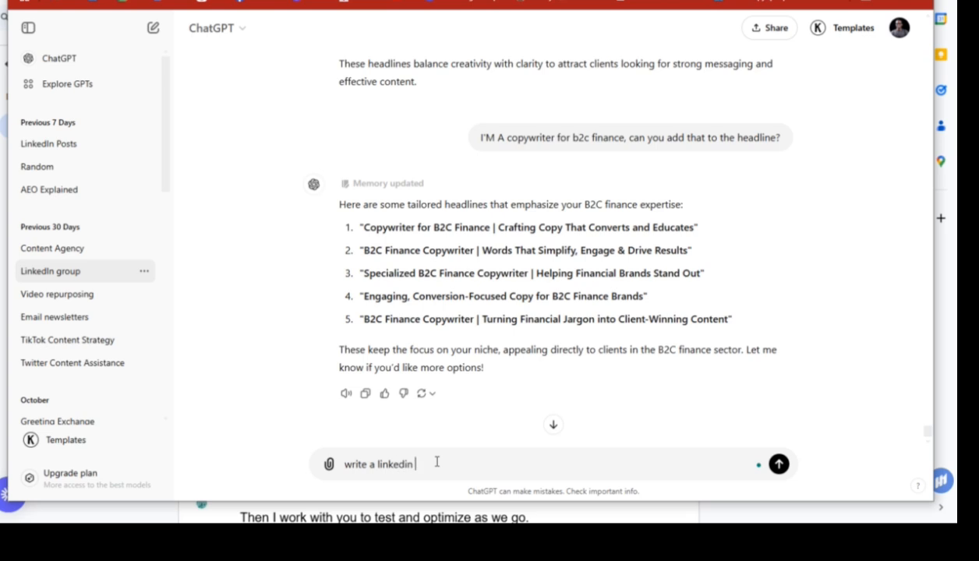
type(" about section for my co")
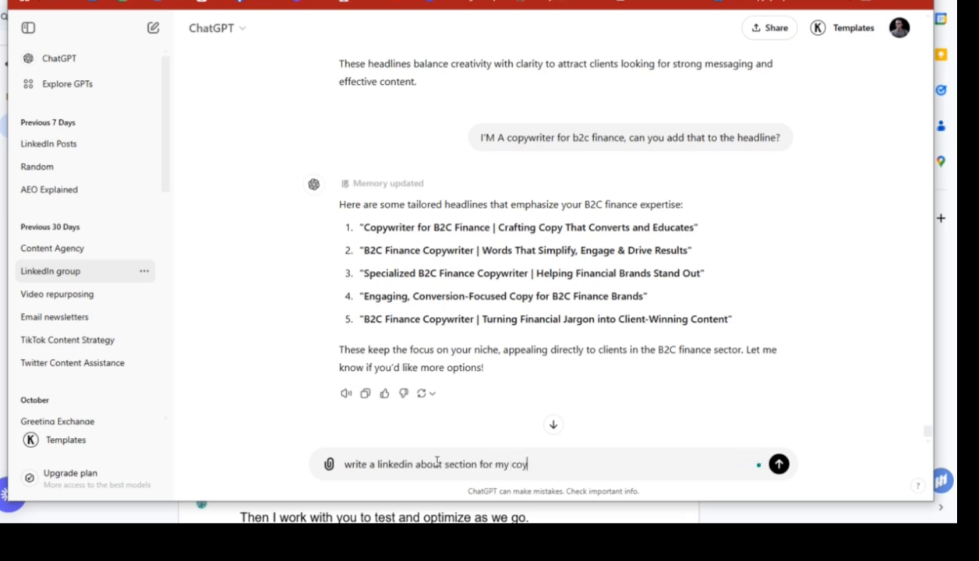
type("pywriteing")
key("BackSpace")
key("BackSpace")
key("BackSpace")
key("BackSpace")
type("ijgn s")
key("BackSpace")
key("BackSpace")
type("ng services using this format")
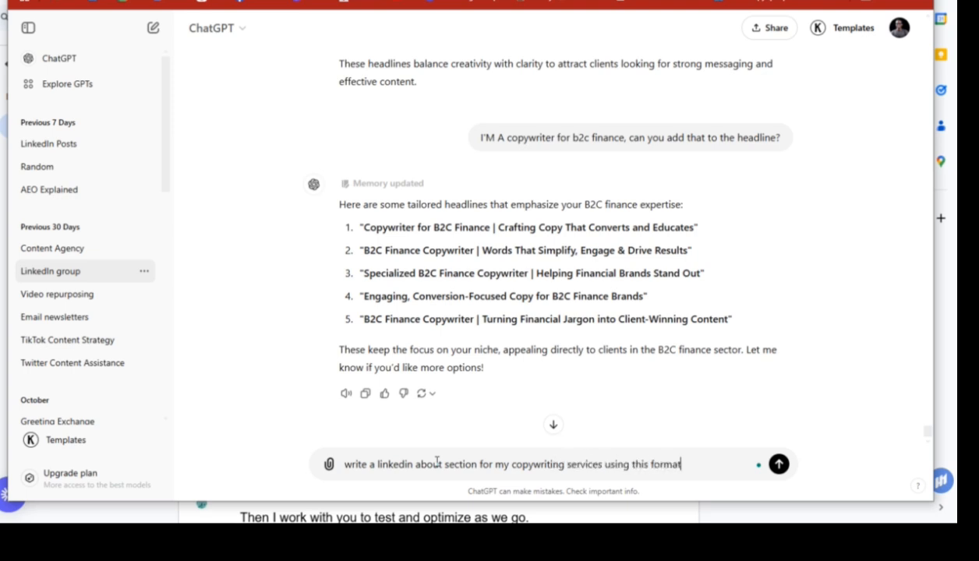
key("shift+Return")
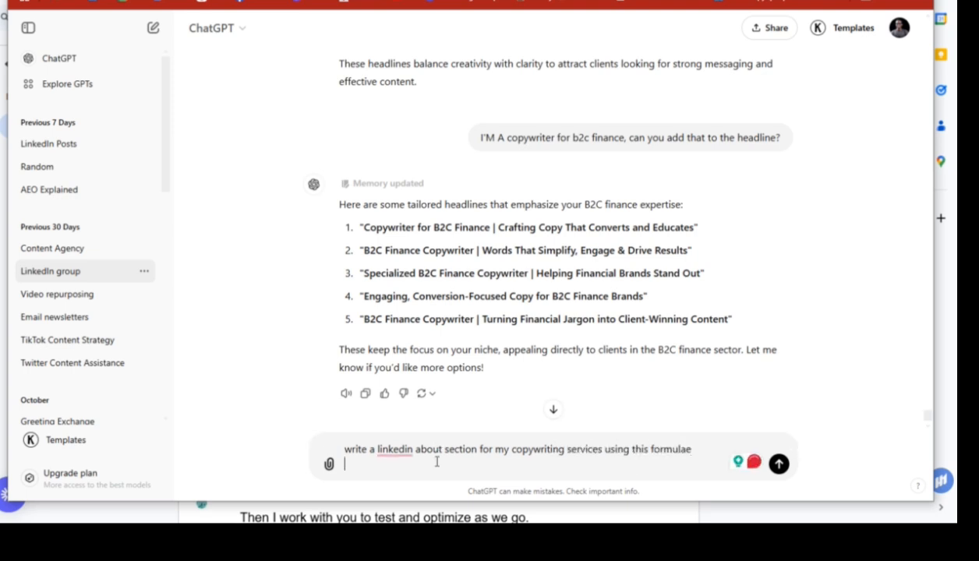
Step: Add the formula items what, how, who, why and where on separate lines of the prompt and submit it
type("who")
key("BackSpace")
type("a")
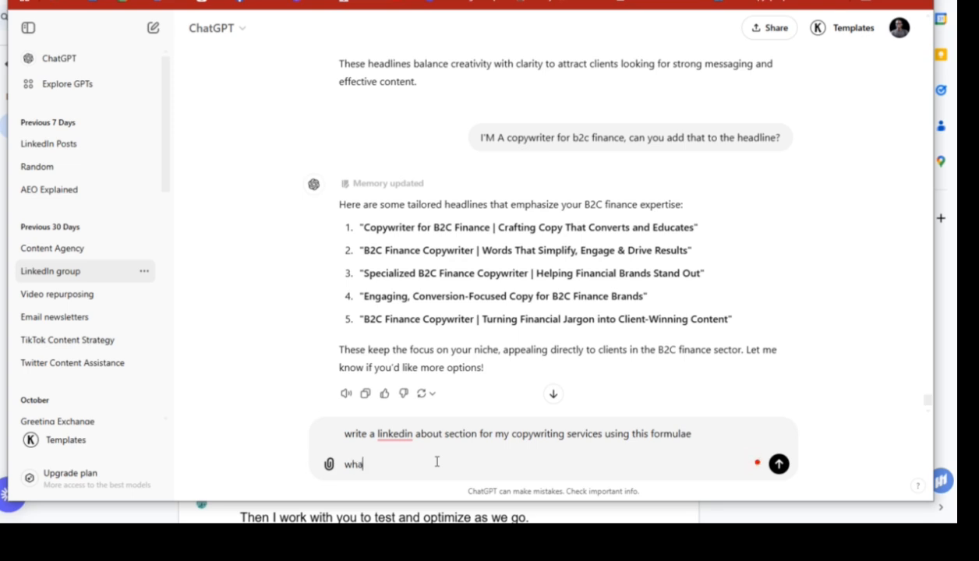
type("t")
key("shift+Return")
type("who")
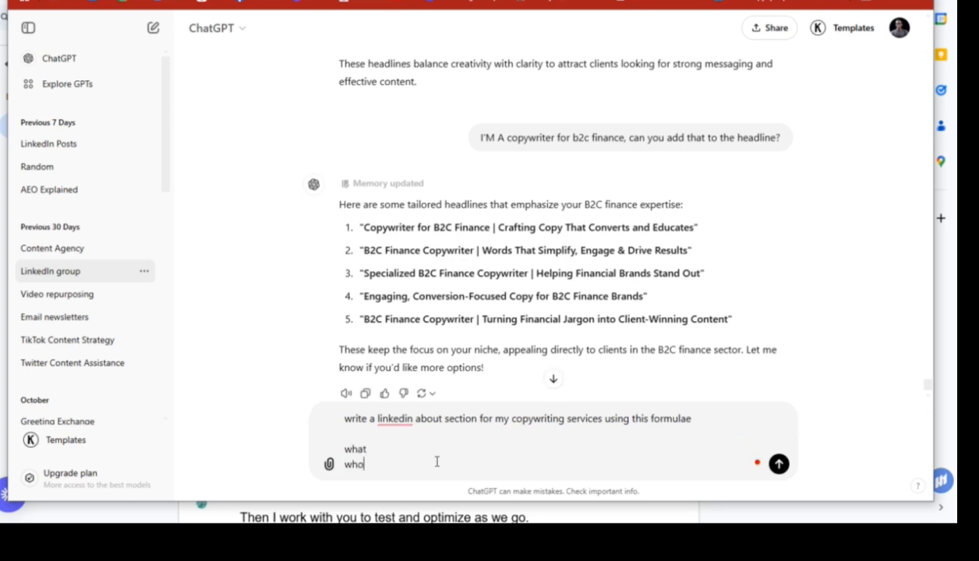
key("shift+Return")
type("why")
key("shift+Return")
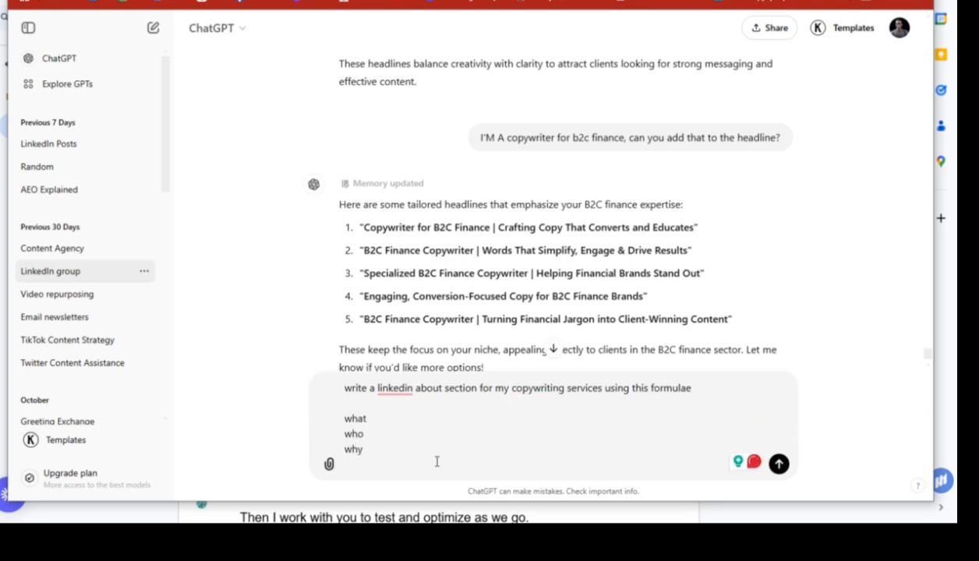
type("where")
left_click(377, 418)
key("shift+Return")
type("how")
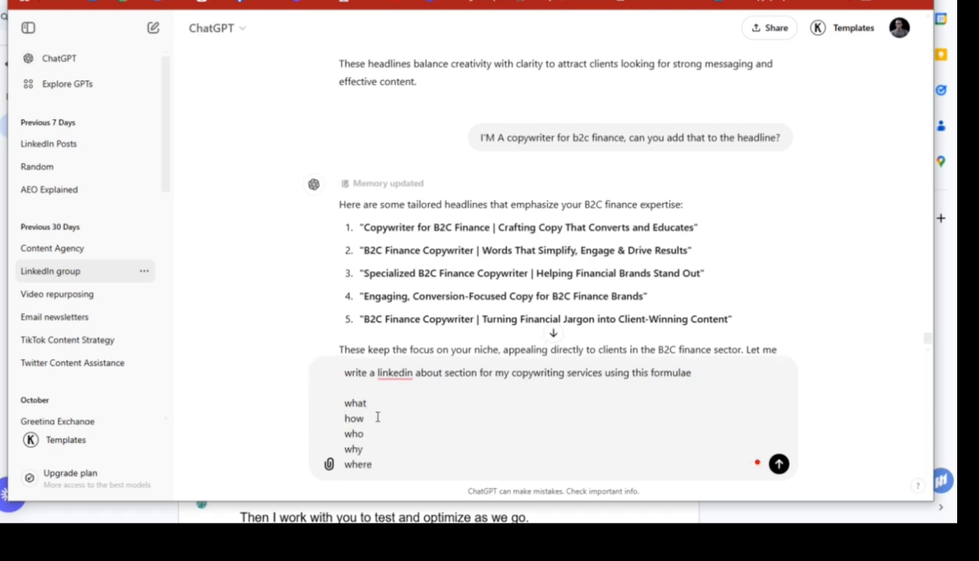
left_click(776, 466)
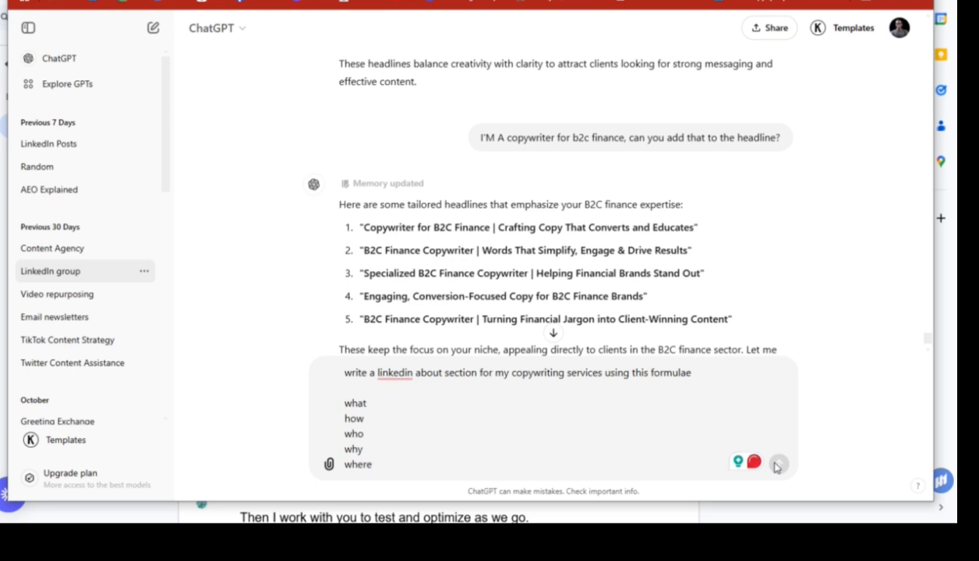
Step: Read through the About section generated by ChatGPT, then return to the About editor on LinkedIn
scroll(688, 303, "down", 2)
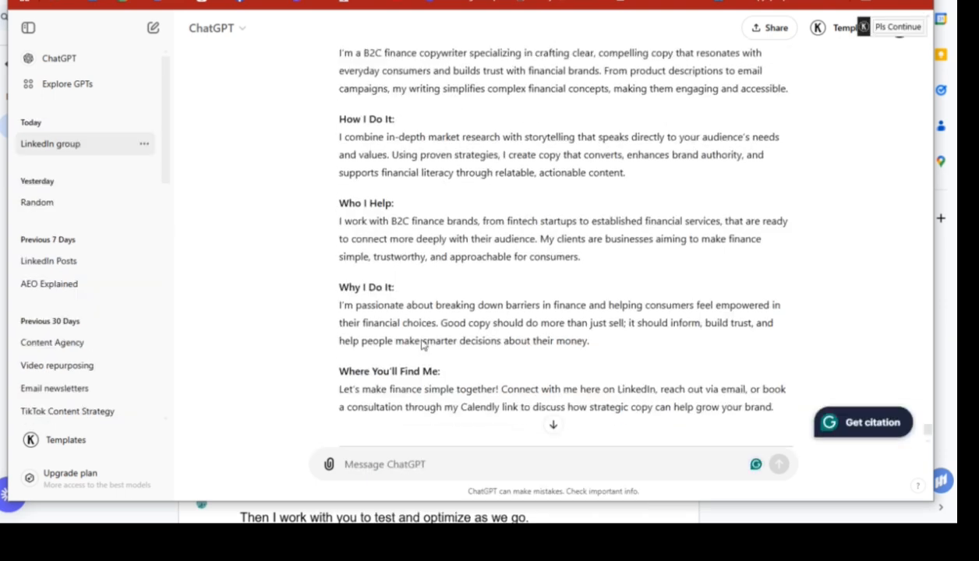
scroll(417, 343, "down", 1)
scroll(421, 346, "up", 1)
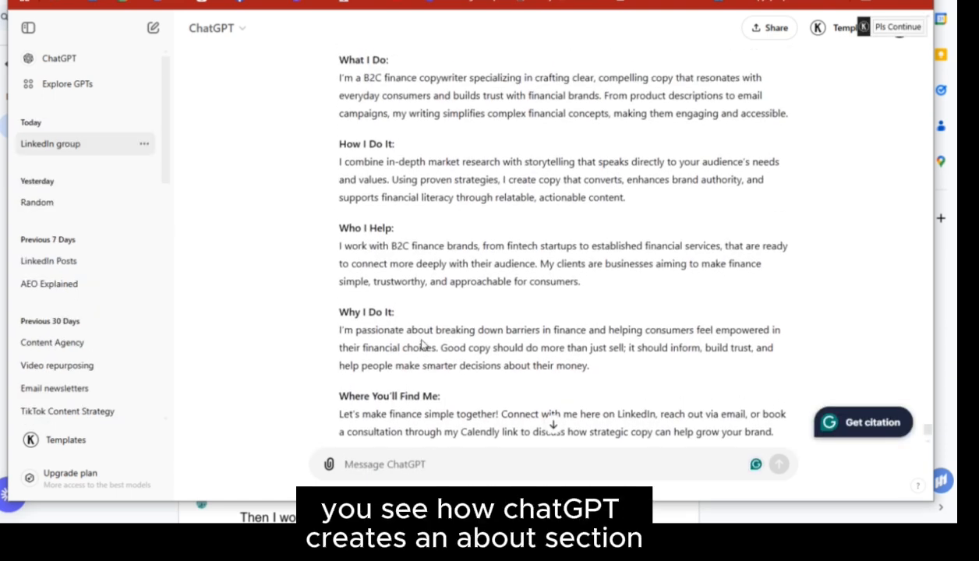
scroll(421, 345, "down", 1)
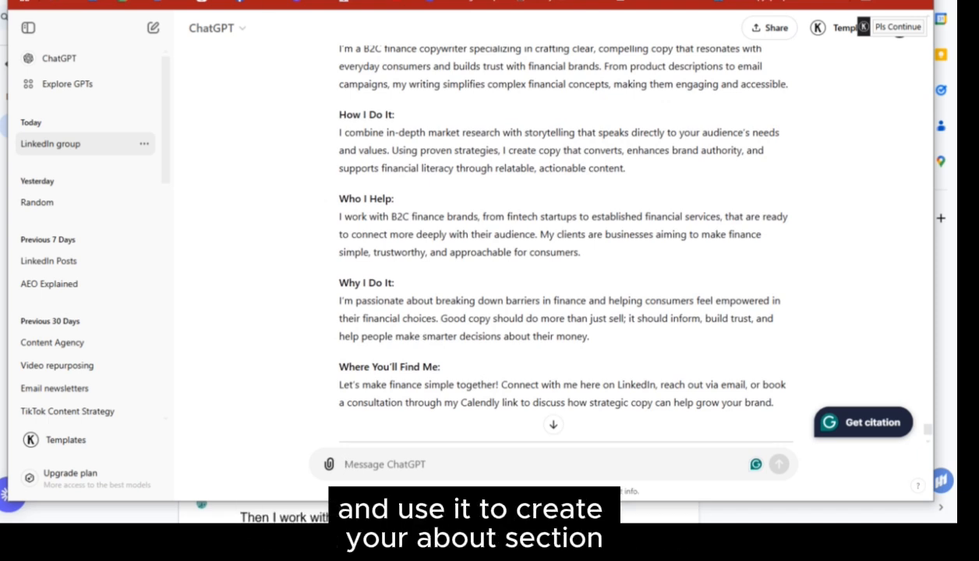
key("alt+Tab")
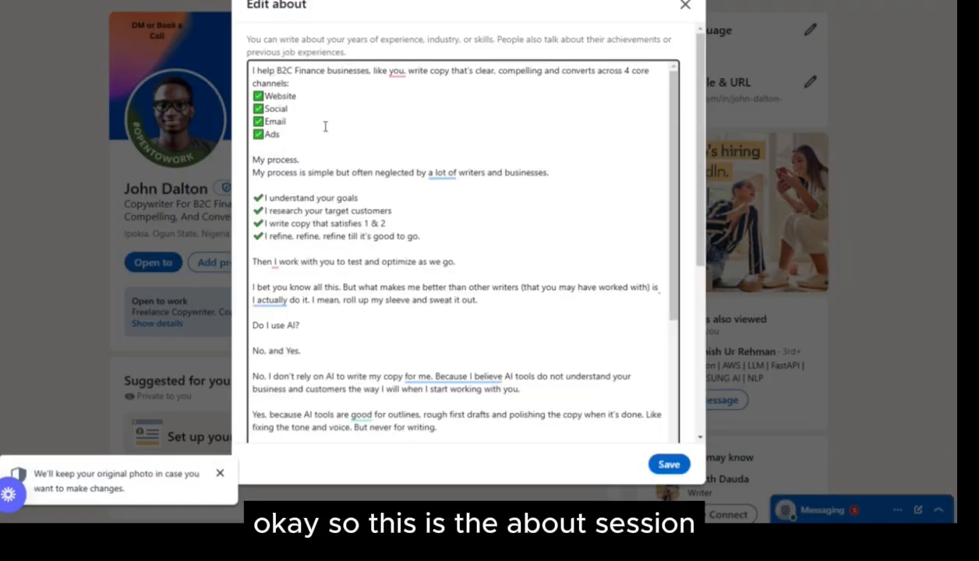
Step: Remove the comma after "businesses" in the opening sentence of the About text
double_click(286, 72)
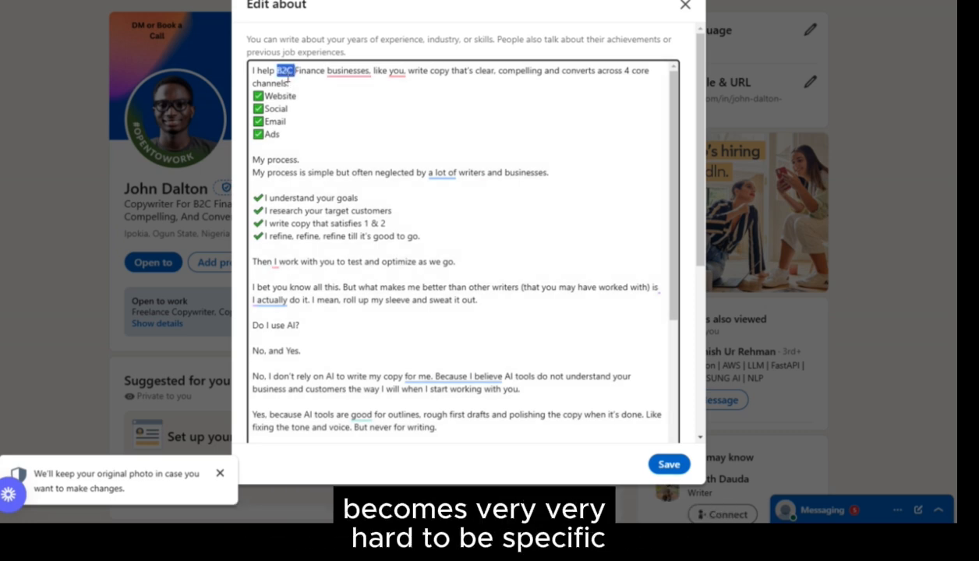
mouse_move(347, 78)
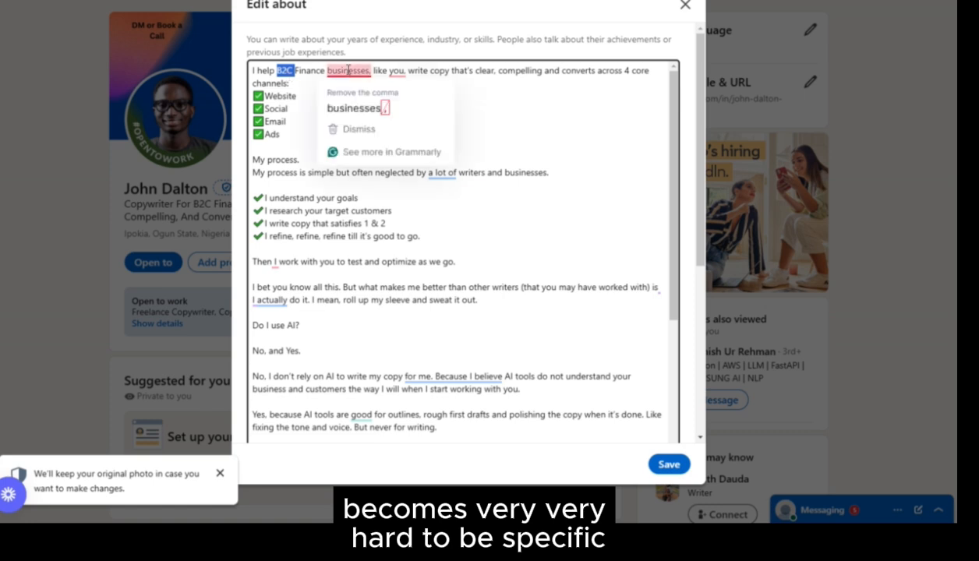
left_click(346, 103)
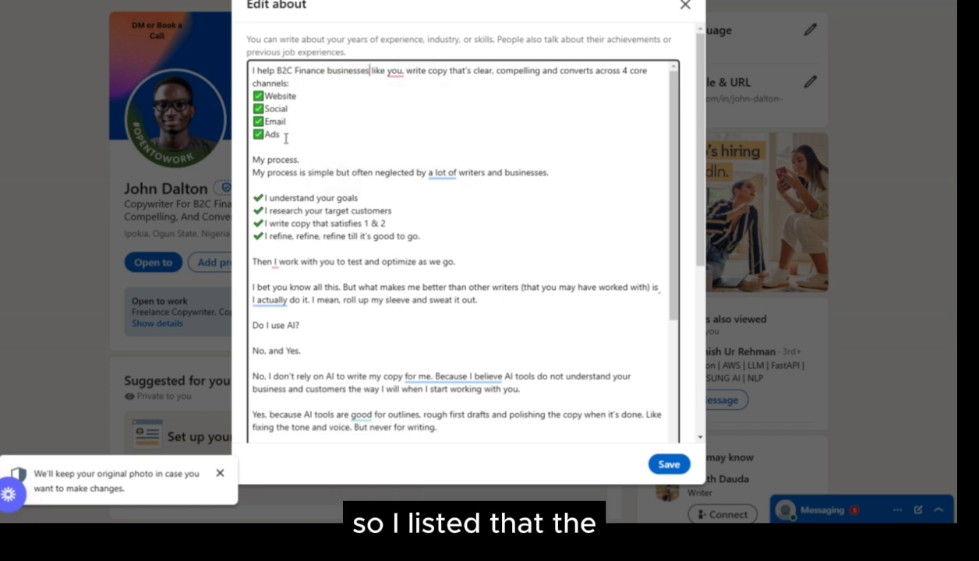
Step: Review the About draft's four copy channels, process, AI question, target clients, reasons to work together and closing call to action
left_click_drag(282, 135, 253, 92)
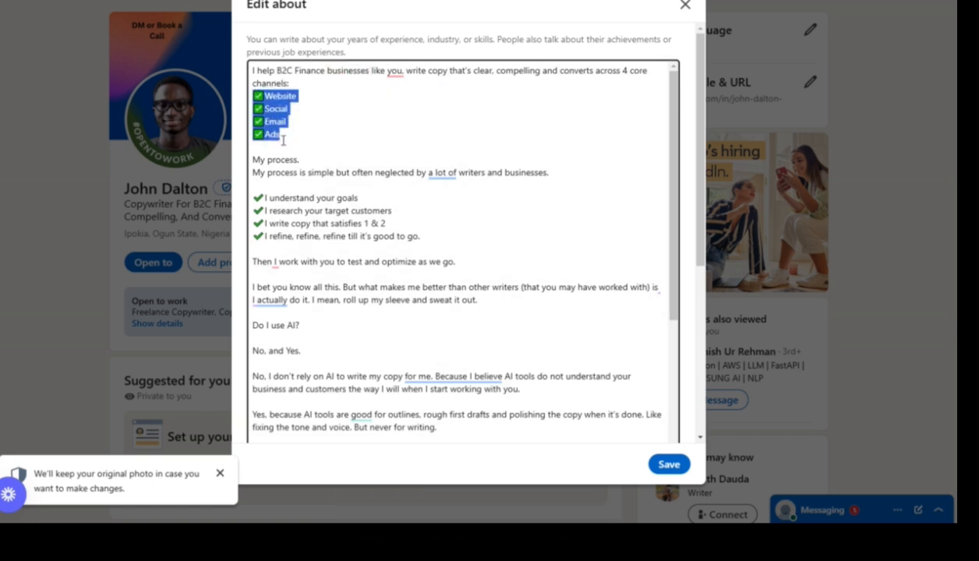
left_click(276, 102)
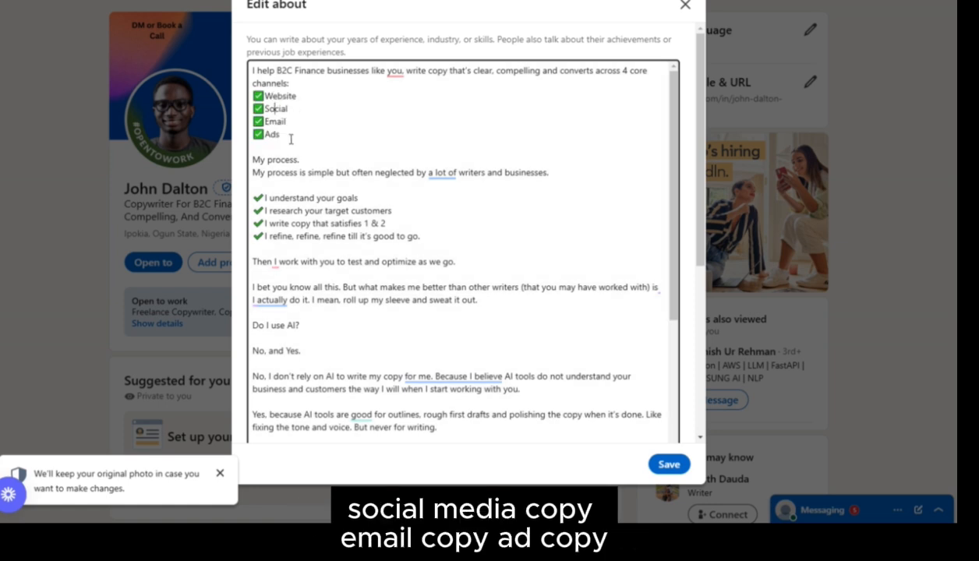
scroll(328, 194, "down", 3)
scroll(331, 179, "up", 2)
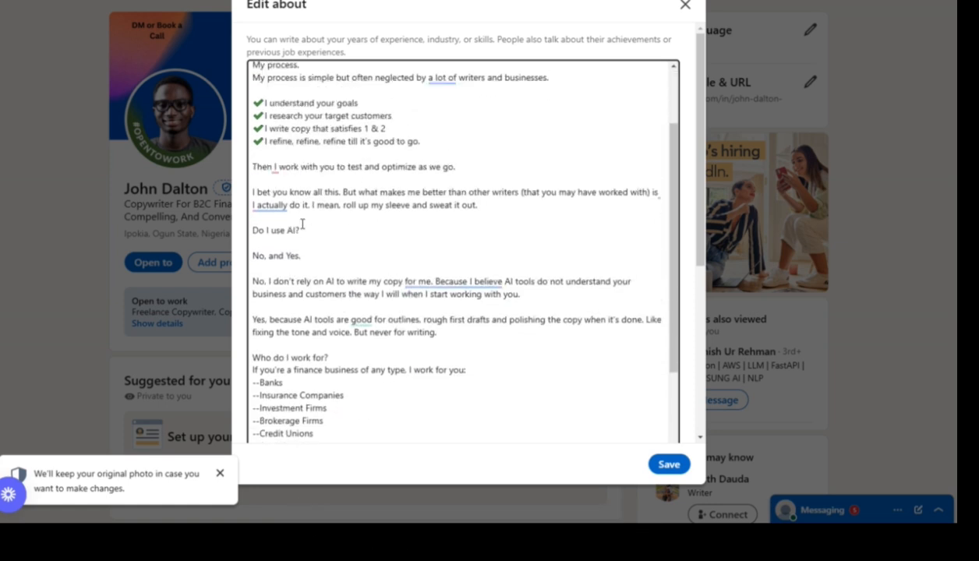
scroll(294, 234, "down", 3)
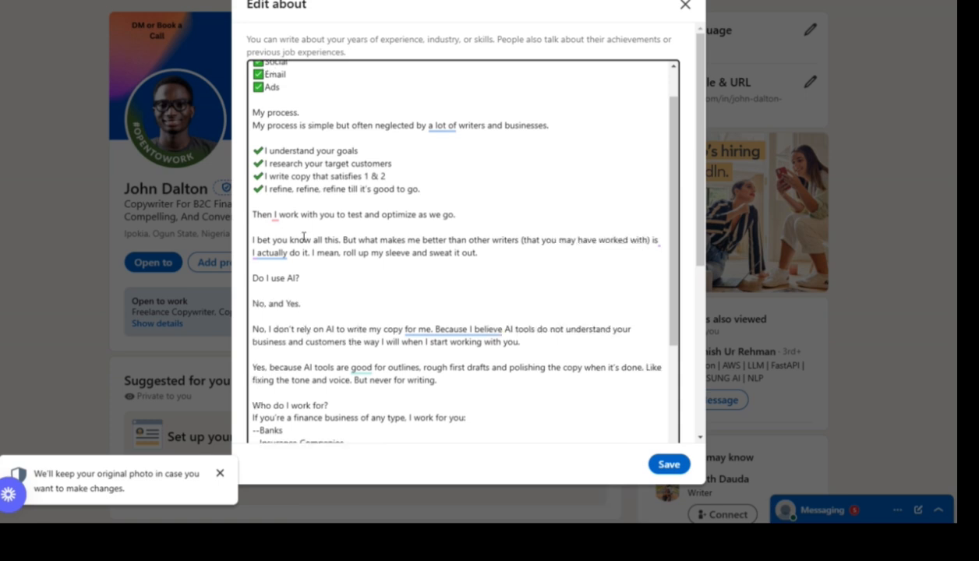
left_click_drag(252, 178, 302, 181)
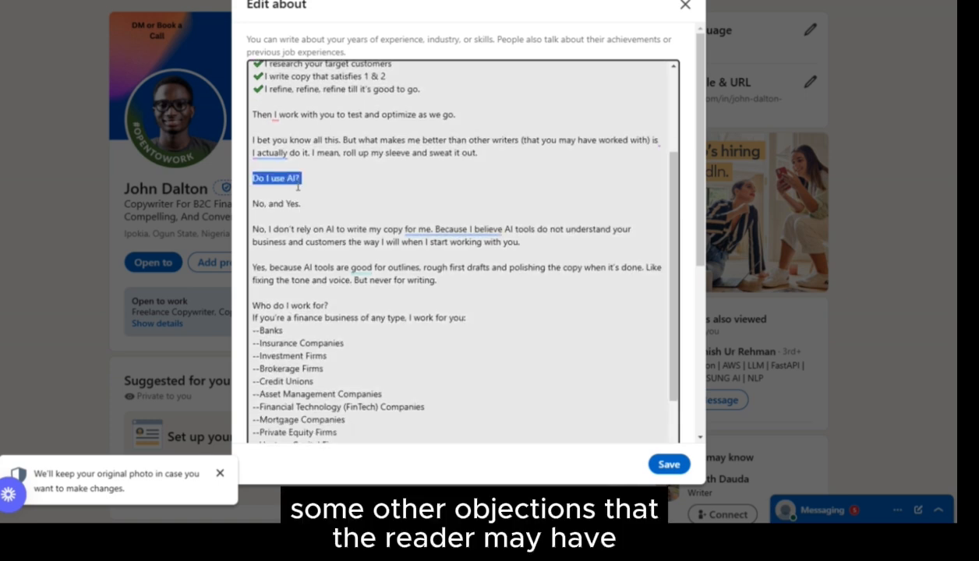
scroll(309, 187, "down", 3)
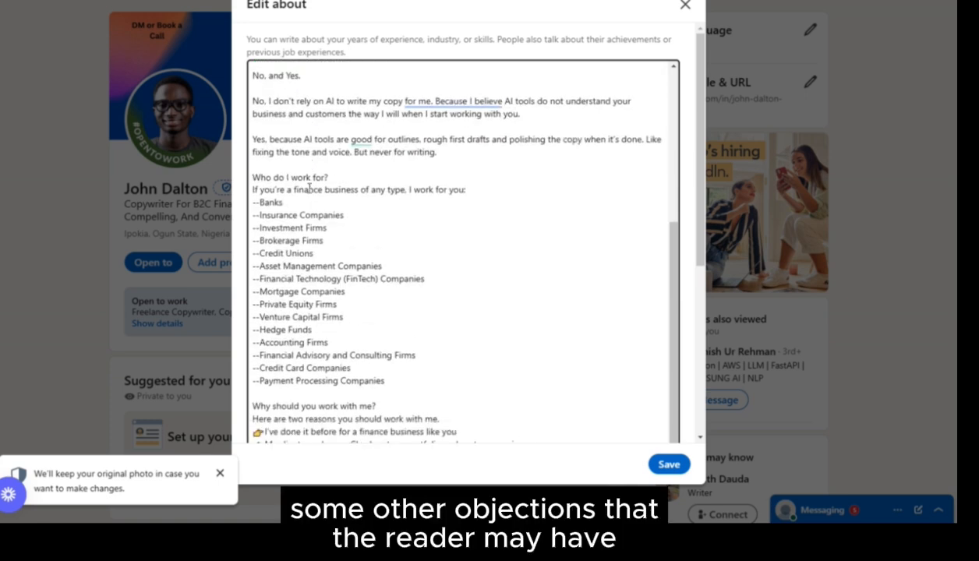
double_click(300, 176)
triple_click(300, 176)
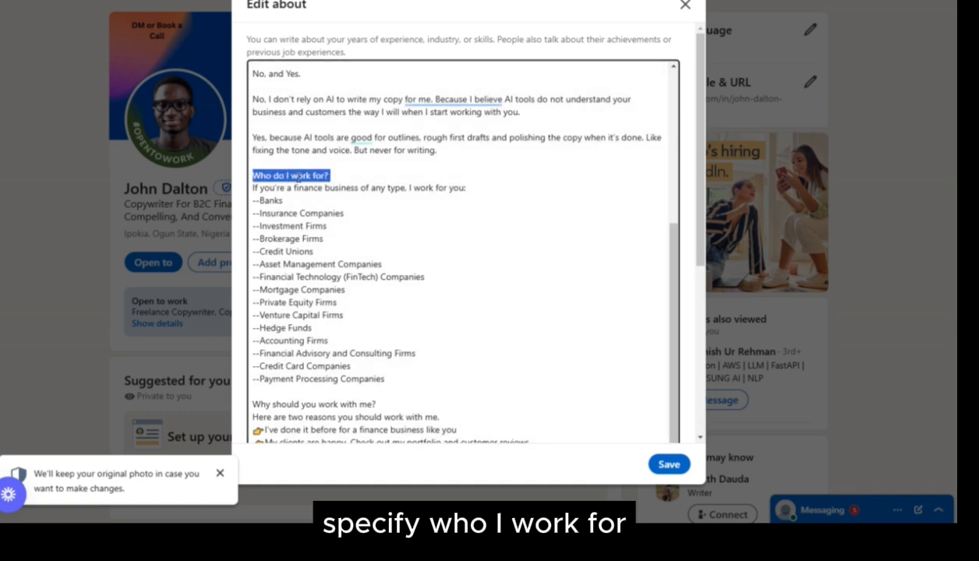
scroll(359, 347, "down", 1)
triple_click(344, 372)
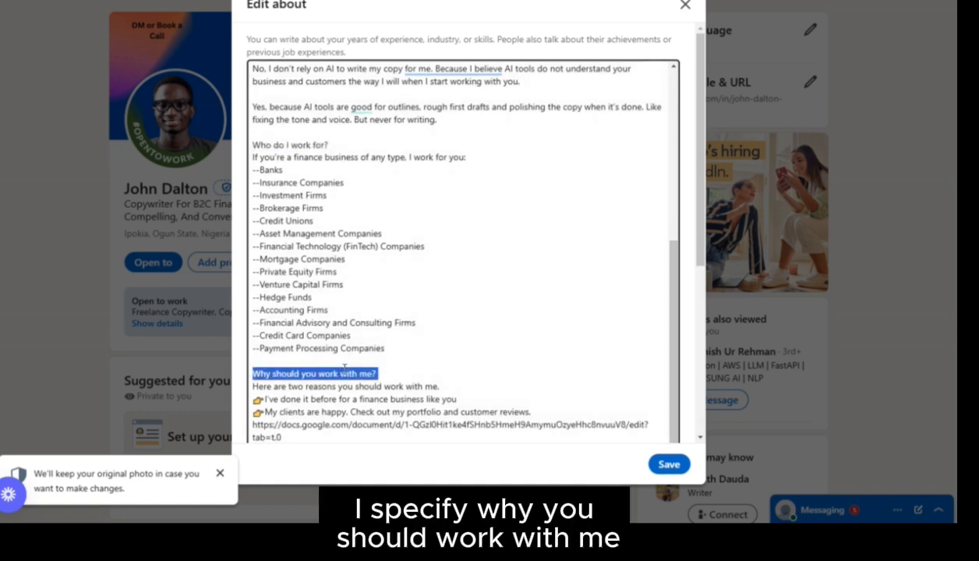
scroll(343, 369, "down", 5)
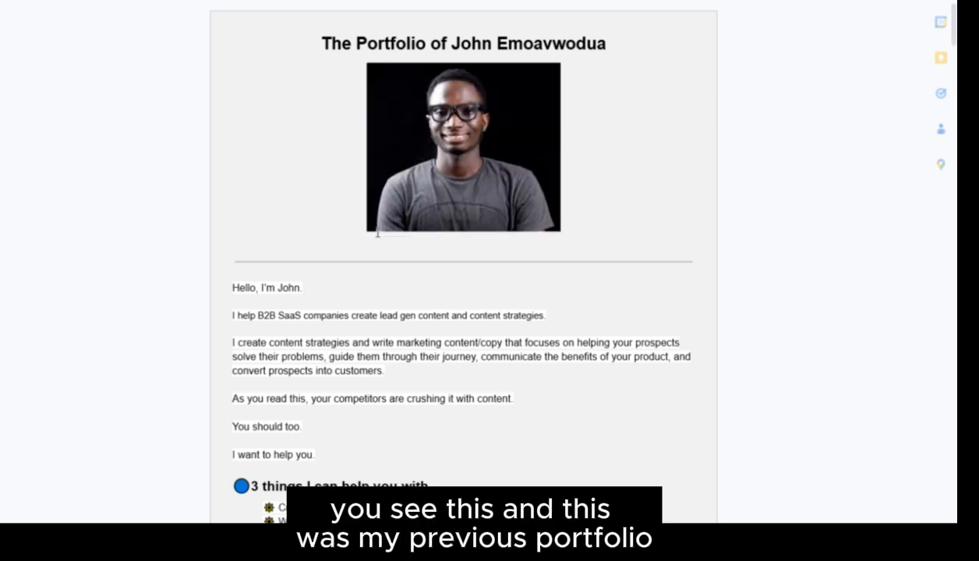
Step: Look through the portfolio document's client companies, published content and testimonials, and return to the About editor on LinkedIn
scroll(377, 232, "down", 20)
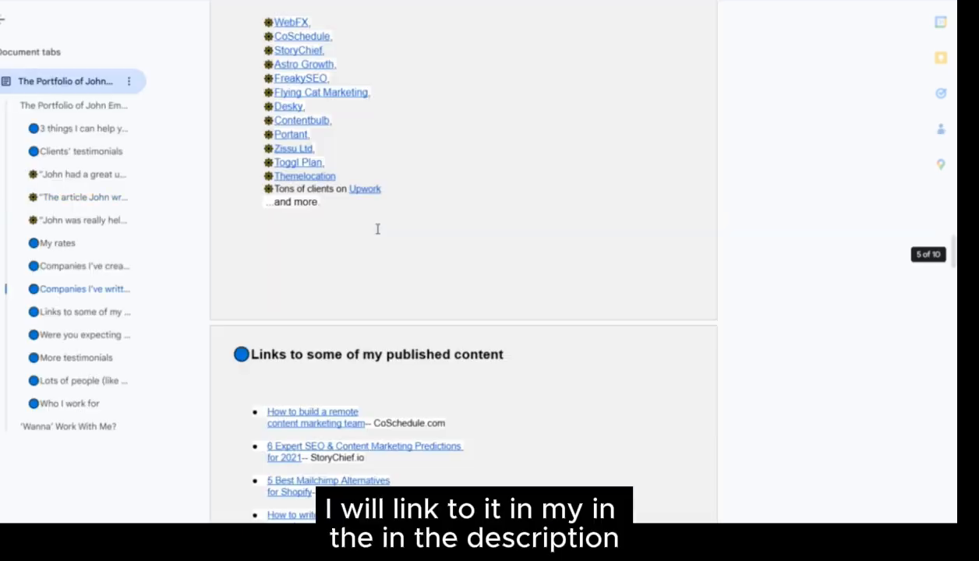
scroll(377, 228, "down", 1)
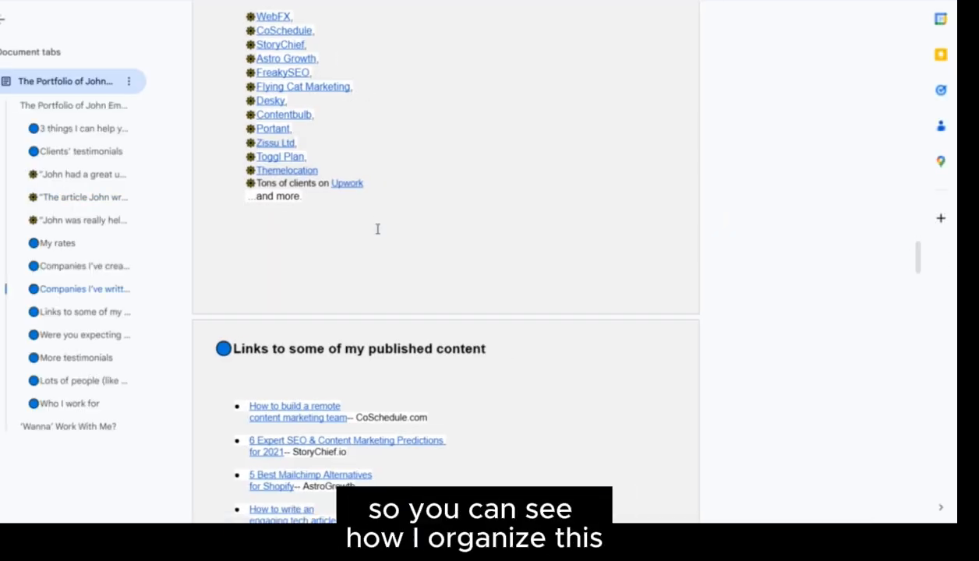
scroll(377, 228, "down", 8)
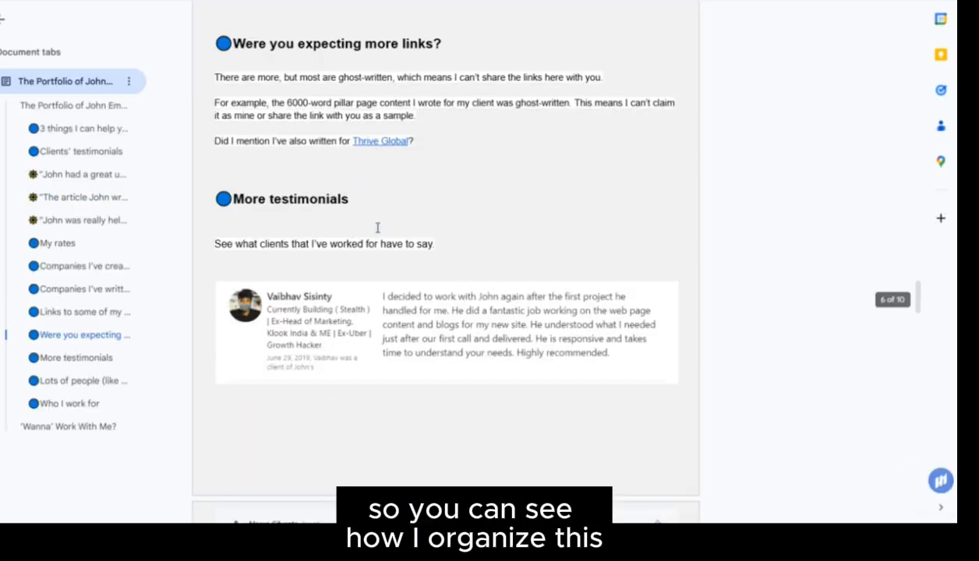
scroll(377, 227, "up", 15)
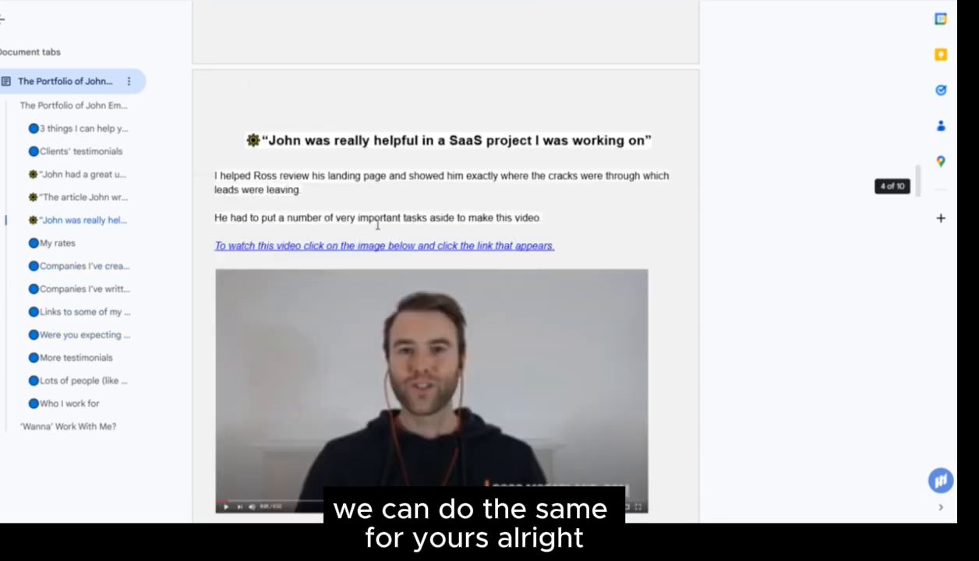
scroll(377, 225, "up", 5)
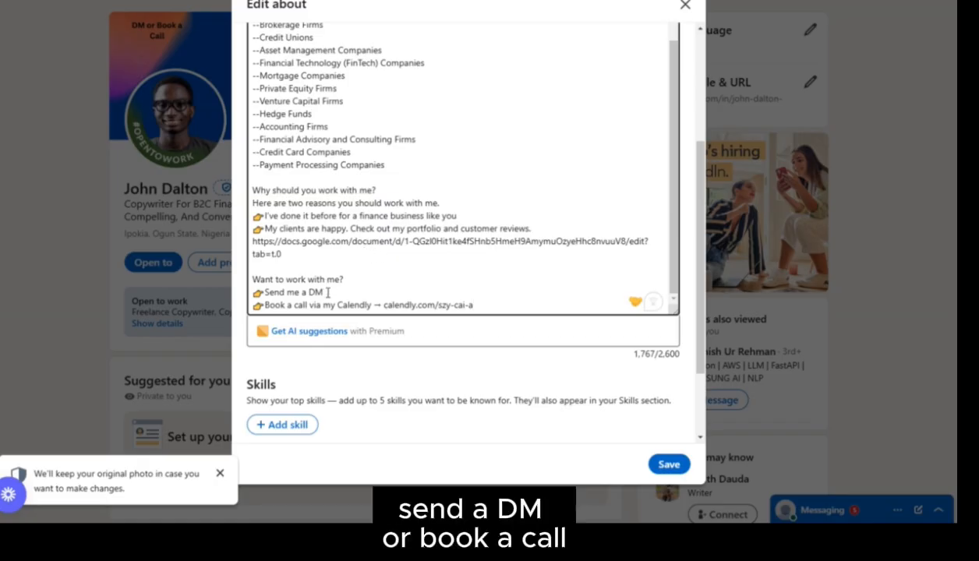
Step: Enlarge the About text box and save the section with Copywriting, Digital Copywriting, Freelancing, Social Media Writing and Marketing Copy as top skills
scroll(348, 304, "up", 4)
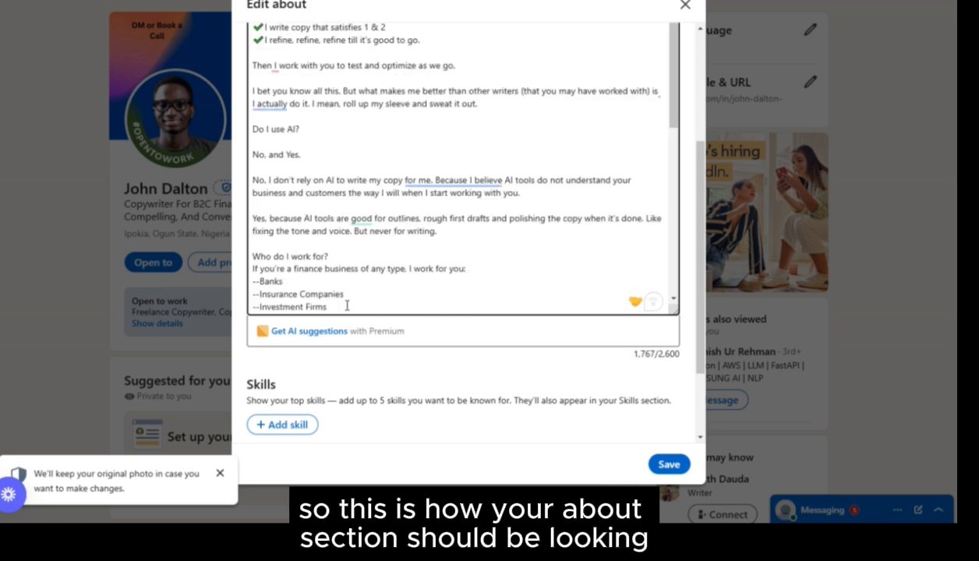
left_click_drag(675, 311, 675, 368)
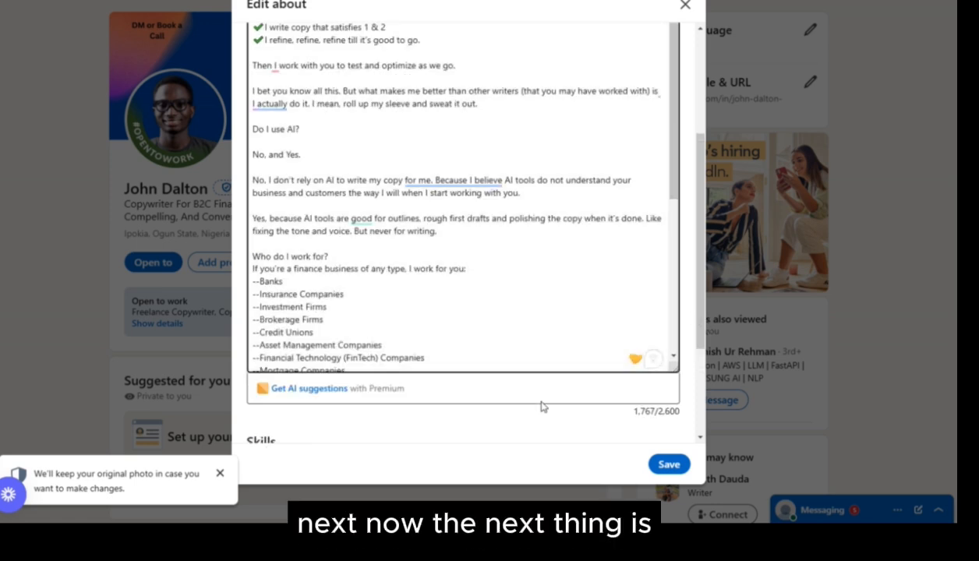
scroll(688, 248, "down", 2)
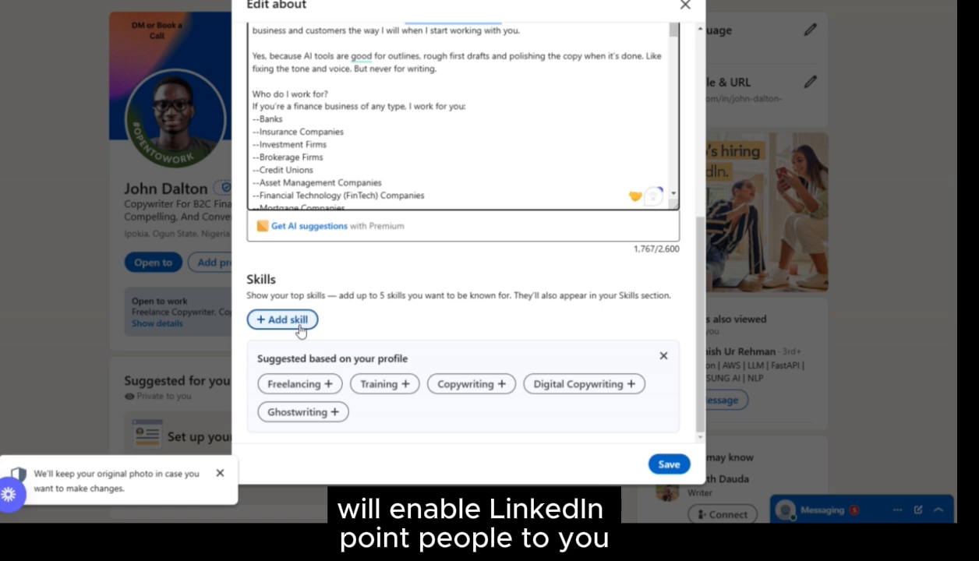
left_click(500, 388)
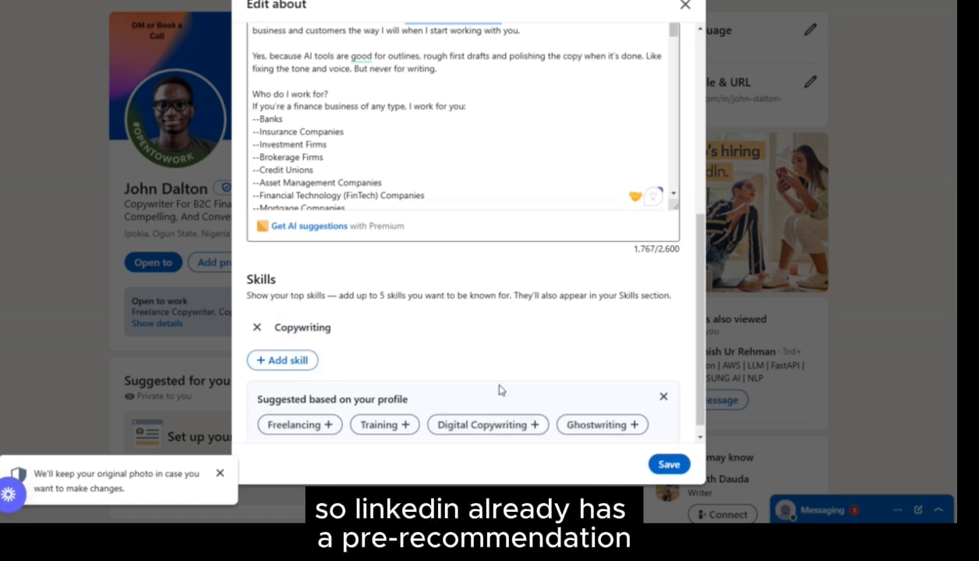
left_click(537, 430)
scroll(452, 392, "down", 1)
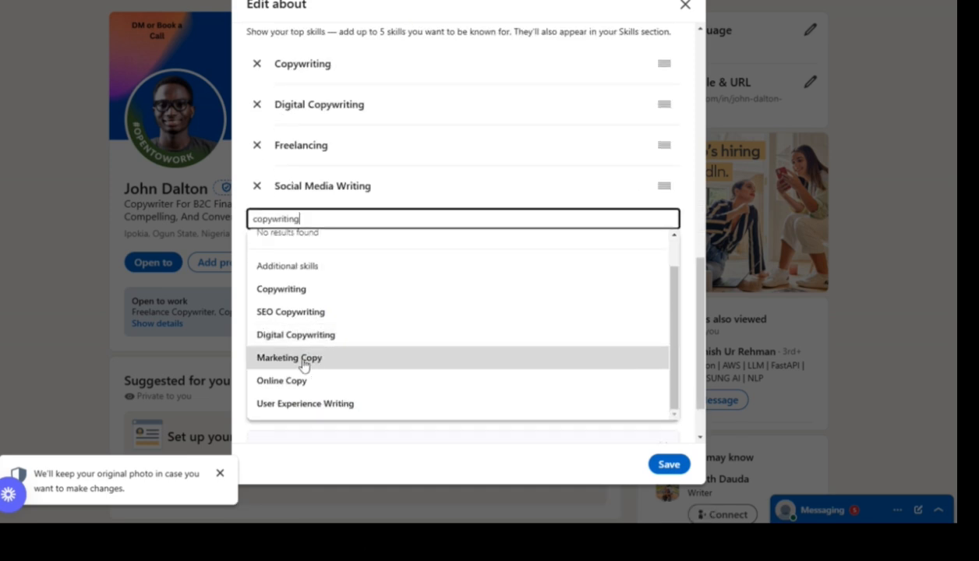
left_click(301, 360)
scroll(358, 357, "up", 10)
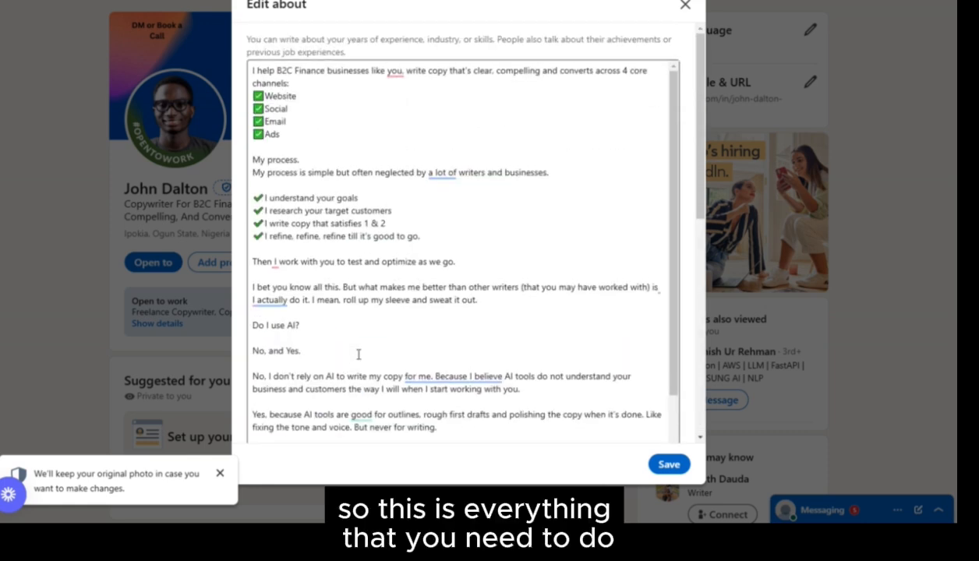
left_click(667, 465)
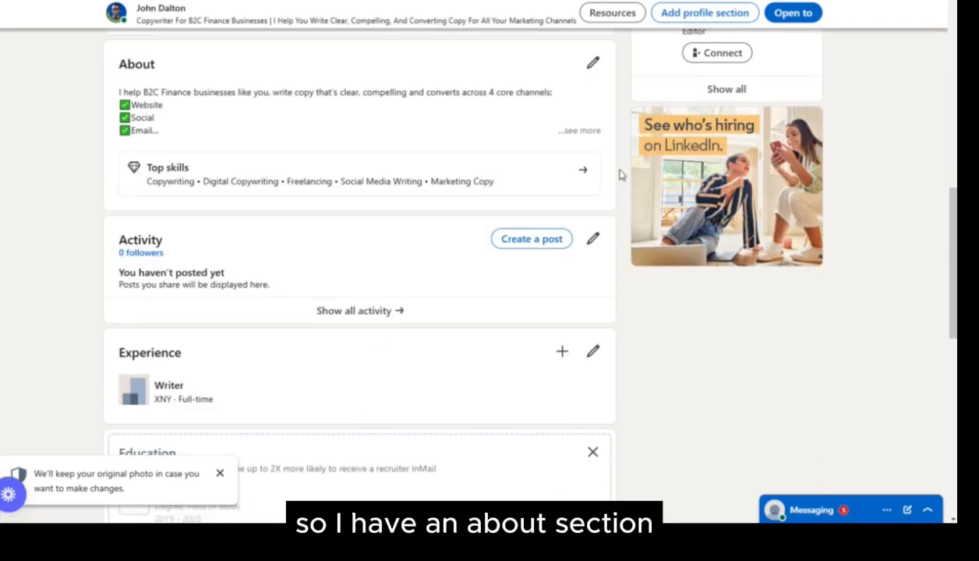
Step: Expand the saved About section and review its full text and top skills, returning to the profile's intro card
left_click(581, 131)
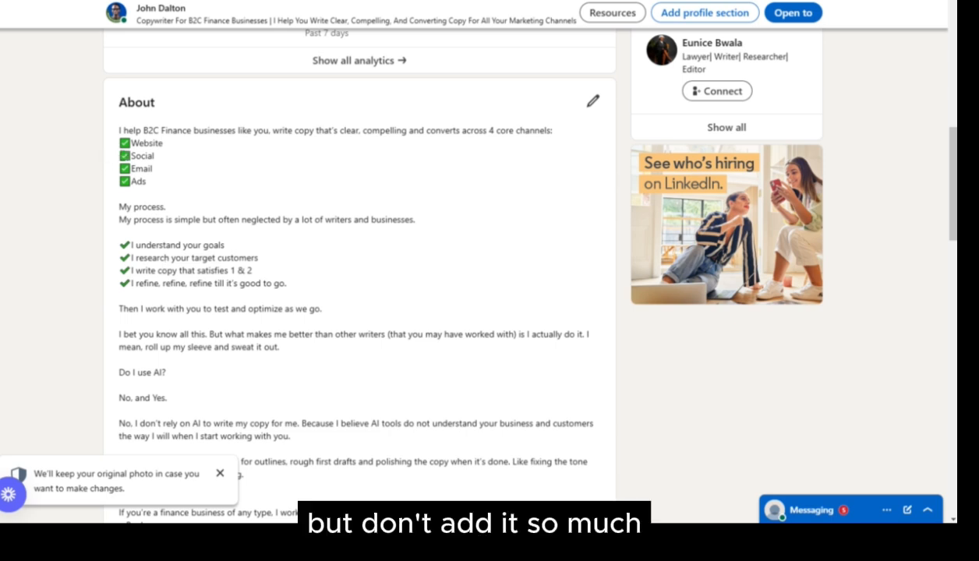
scroll(137, 285, "down", 10)
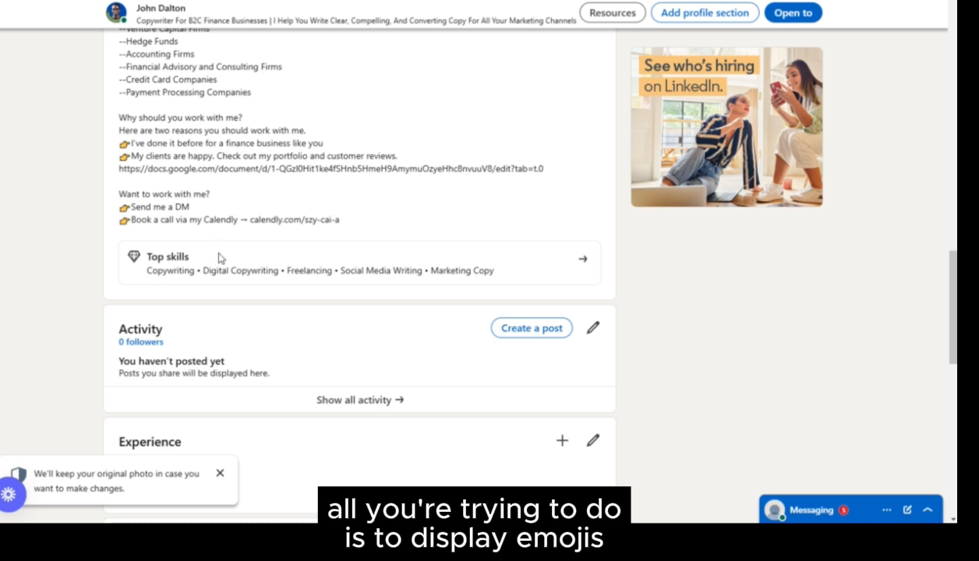
scroll(321, 200, "up", 8)
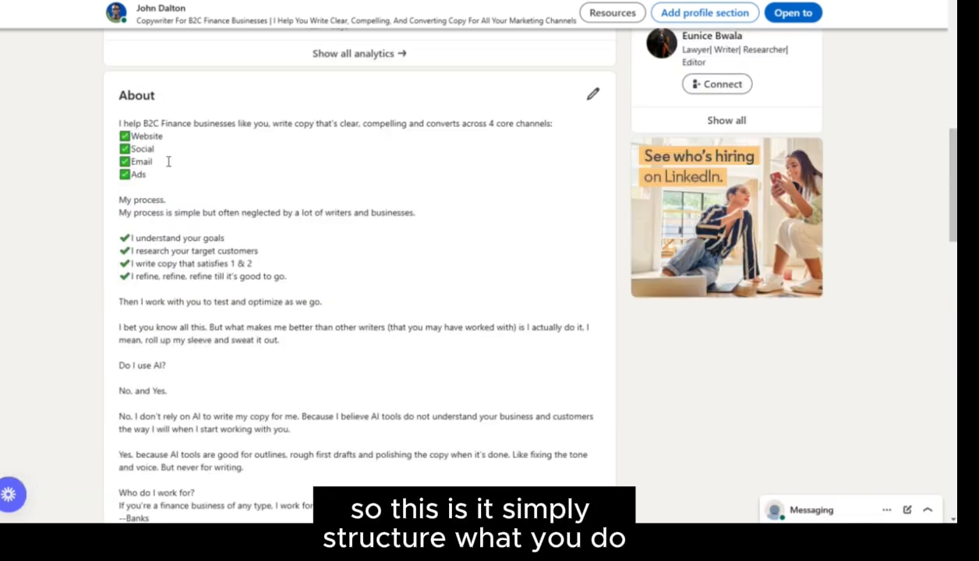
scroll(184, 233, "down", 3)
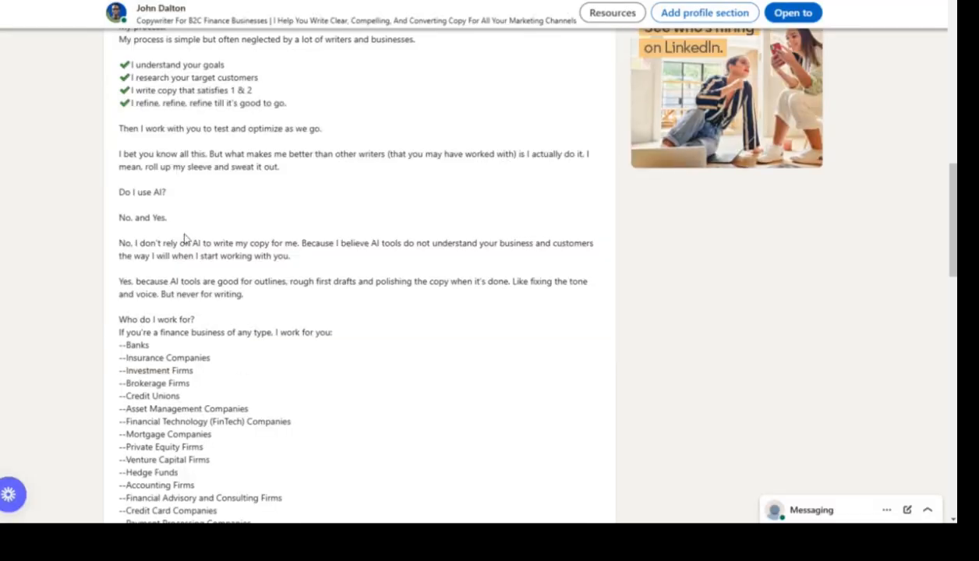
scroll(180, 263, "down", 4)
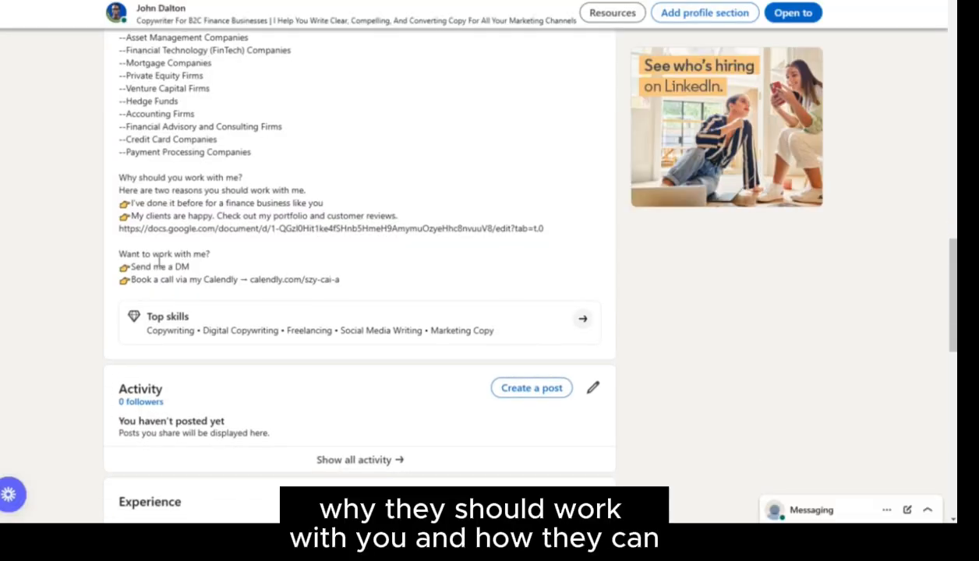
scroll(158, 265, "up", 10)
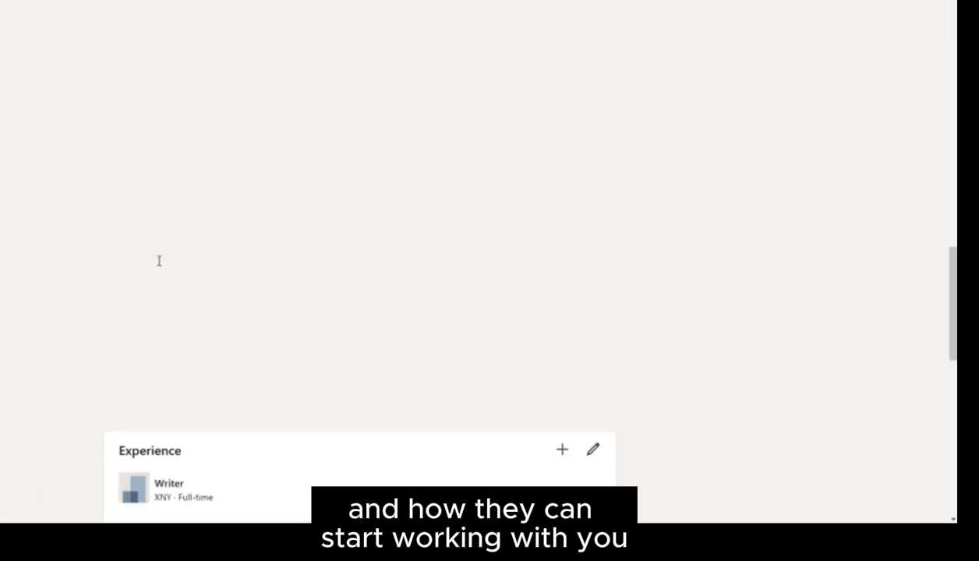
scroll(160, 267, "up", 1)
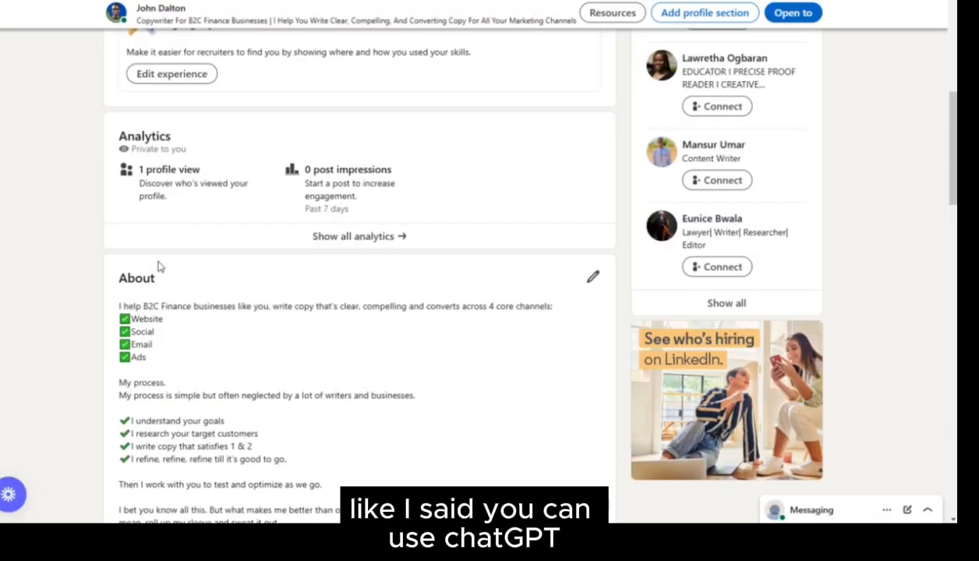
scroll(159, 267, "down", 1)
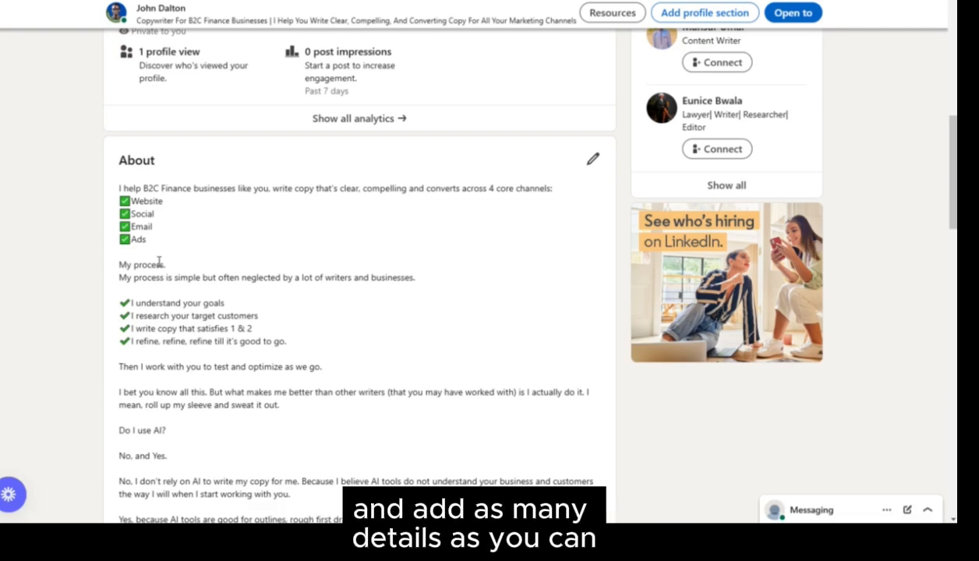
scroll(159, 263, "down", 4)
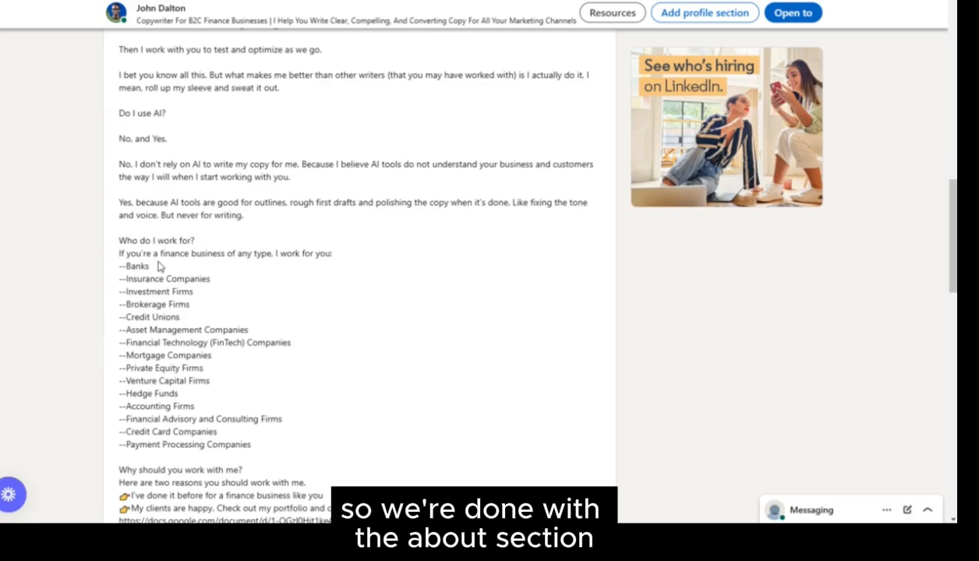
scroll(158, 264, "up", 2)
scroll(159, 265, "up", 4)
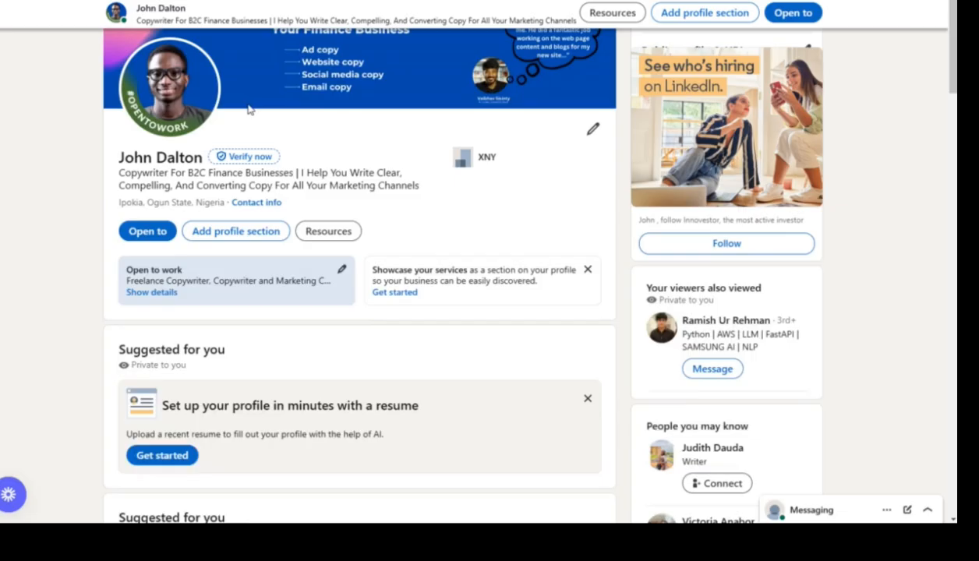
scroll(406, 319, "up", 1)
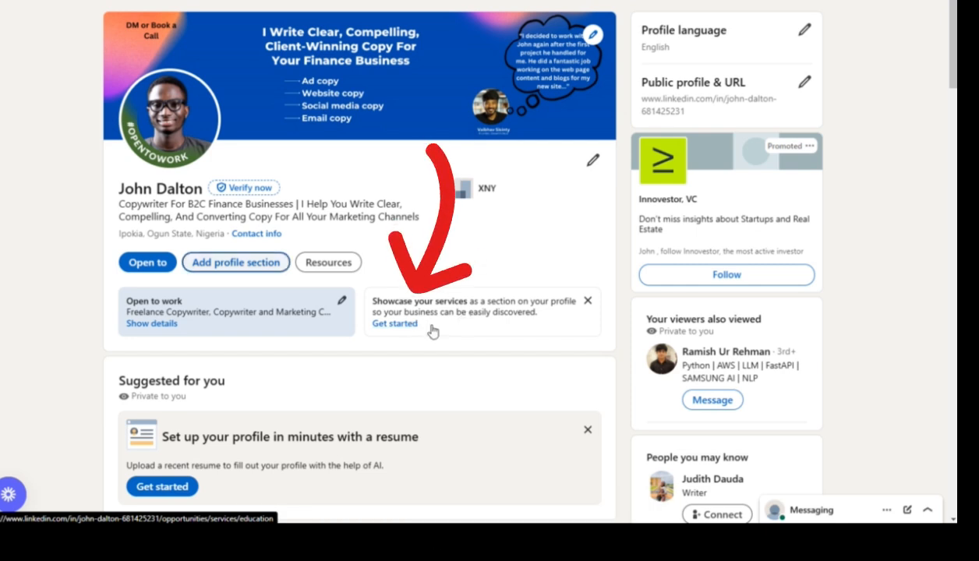
left_click(391, 324)
left_click(658, 240)
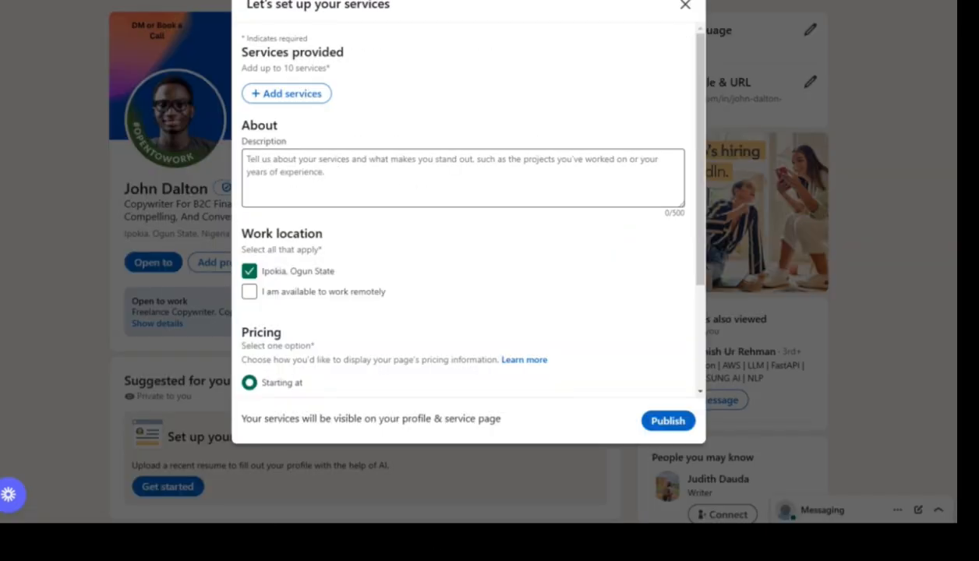
left_click(683, 6)
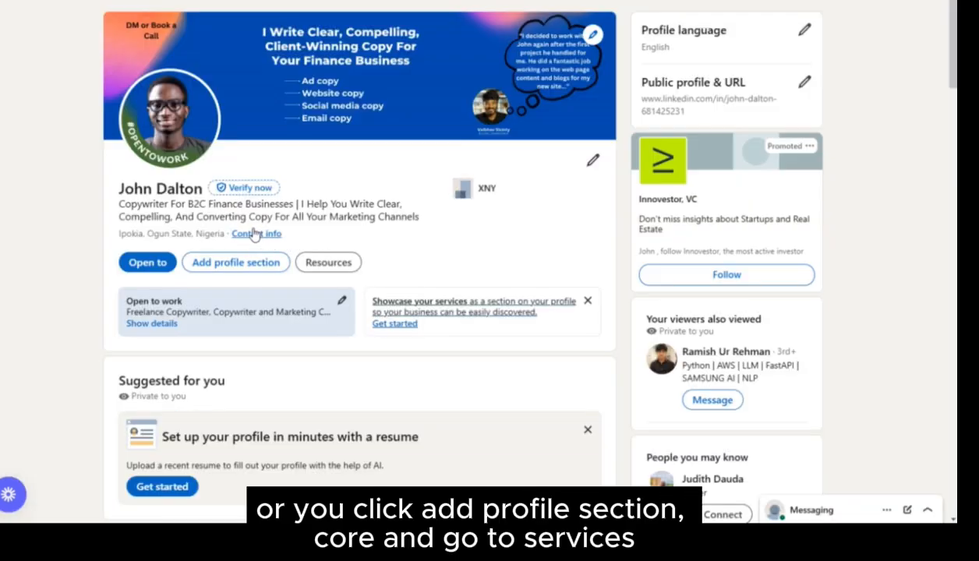
Step: Start adding services to the profile from the core sections and enlarge the services form's description box
left_click(246, 267)
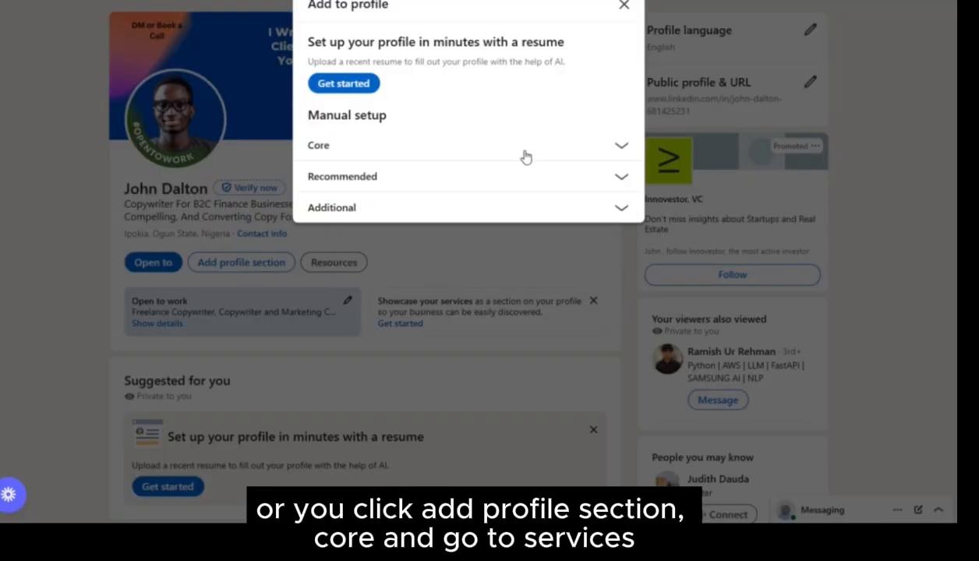
left_click(621, 143)
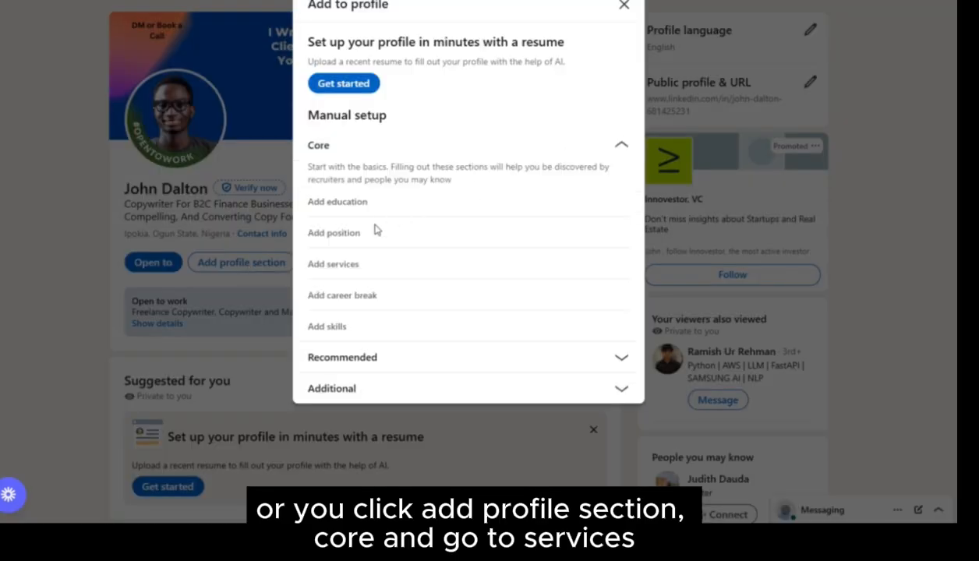
left_click(344, 263)
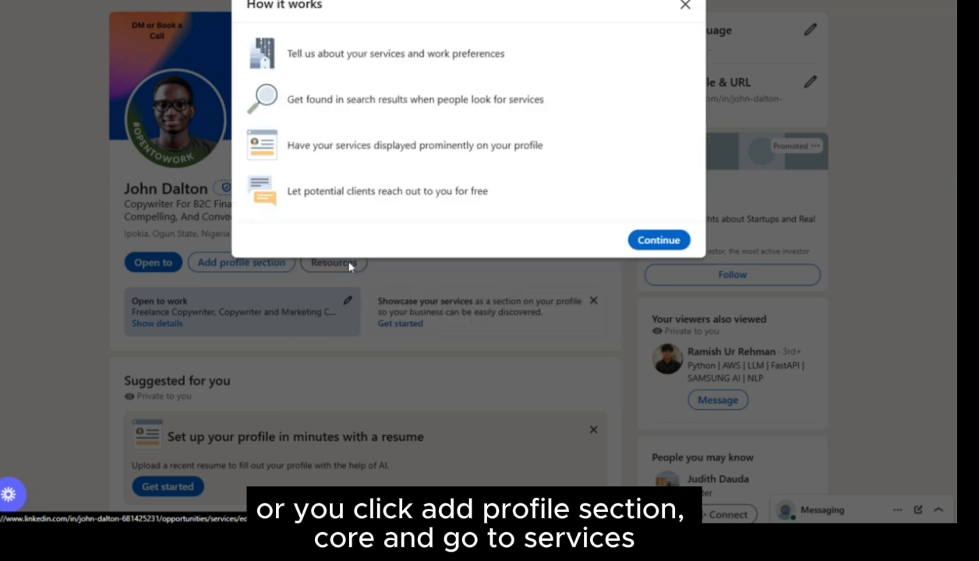
left_click(666, 248)
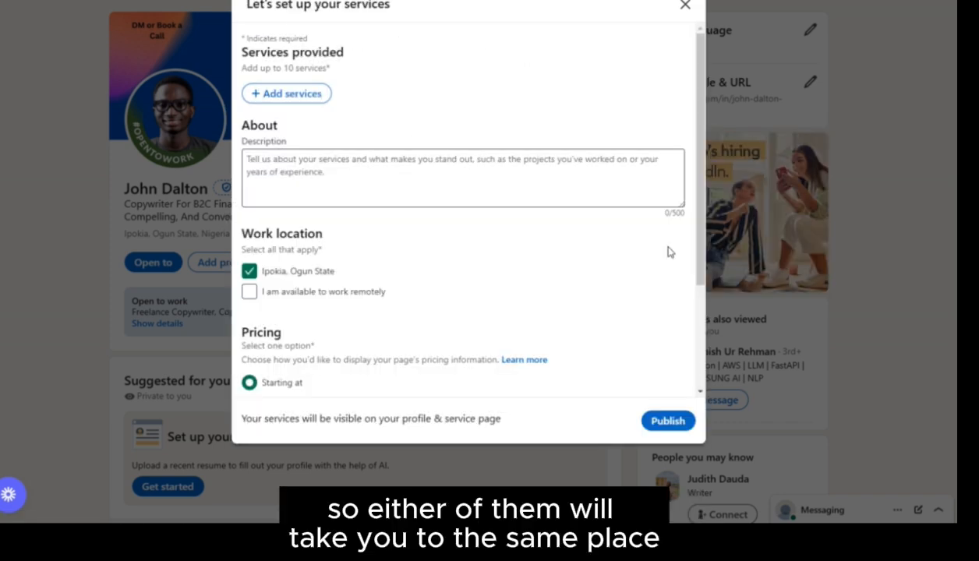
left_click_drag(685, 205, 682, 305)
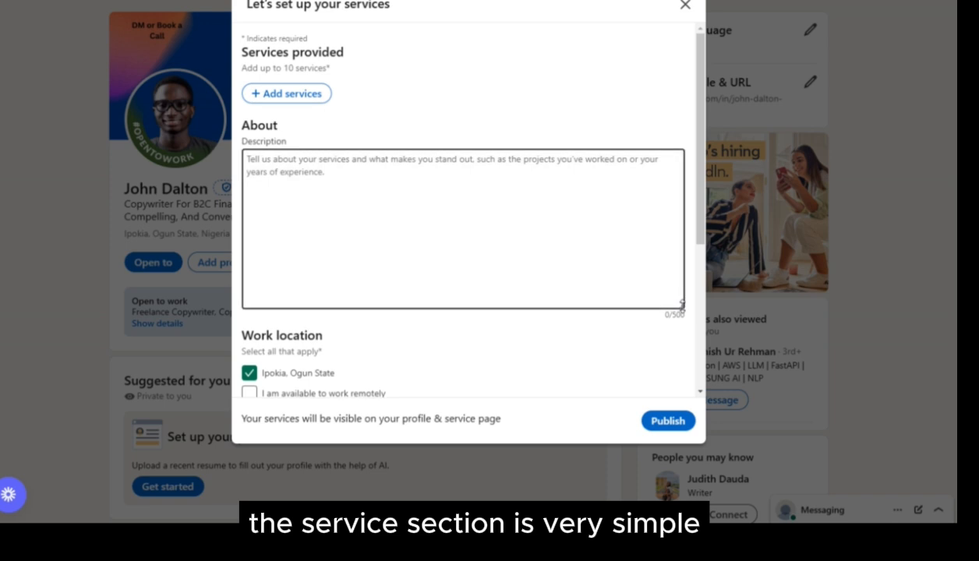
left_click_drag(682, 305, 682, 321)
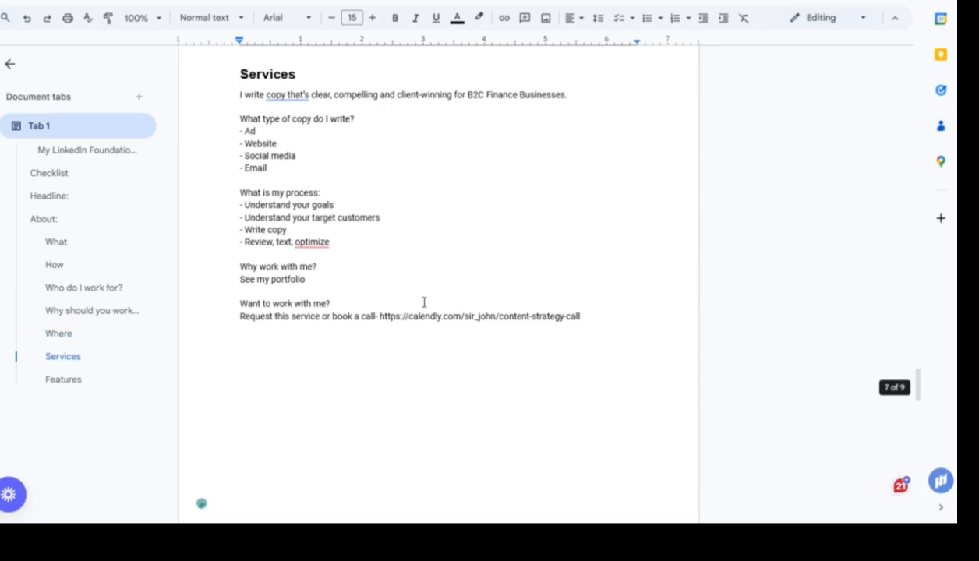
Step: Review the Services draft's opening line, process, reasons to work together and call to action in the foundation document
scroll(423, 301, "up", 1)
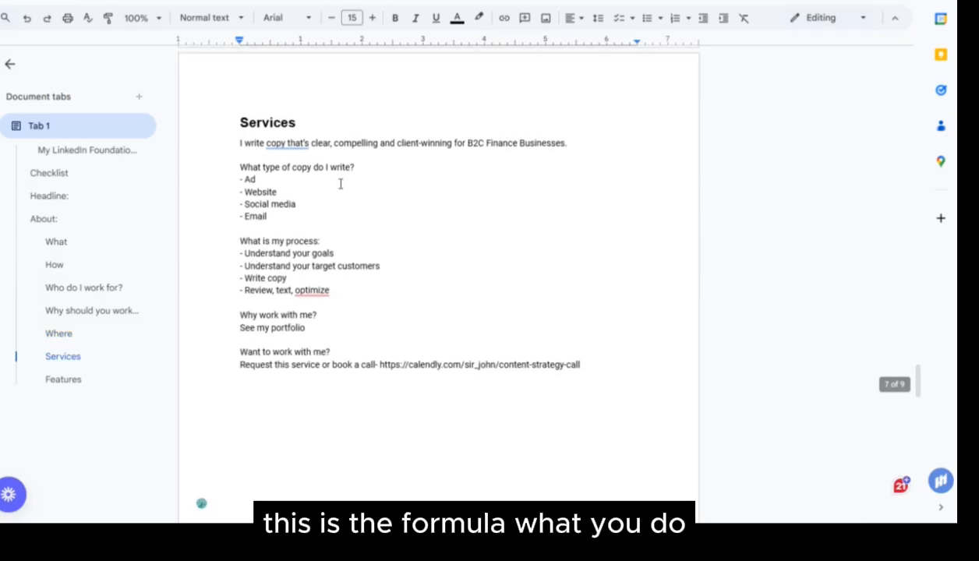
triple_click(311, 144)
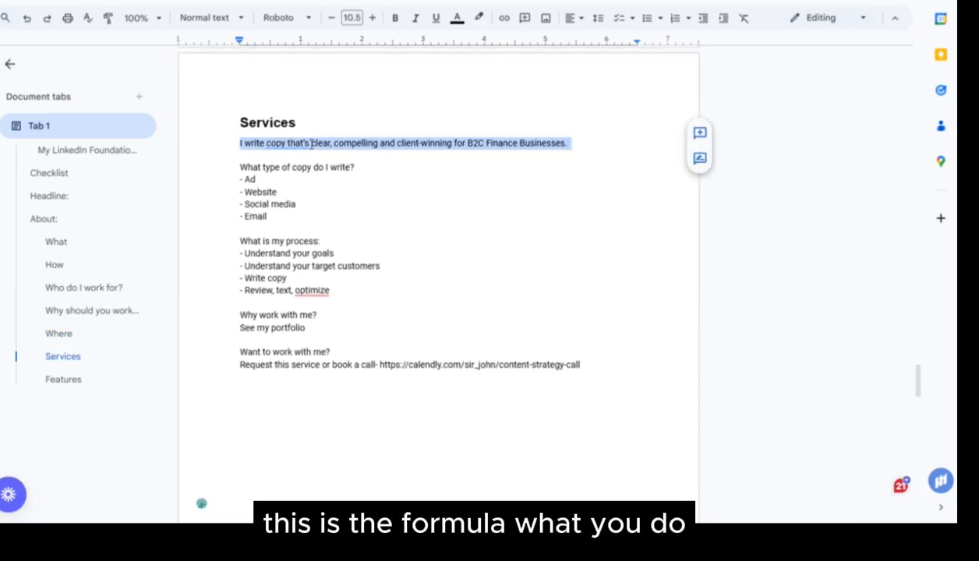
triple_click(285, 241)
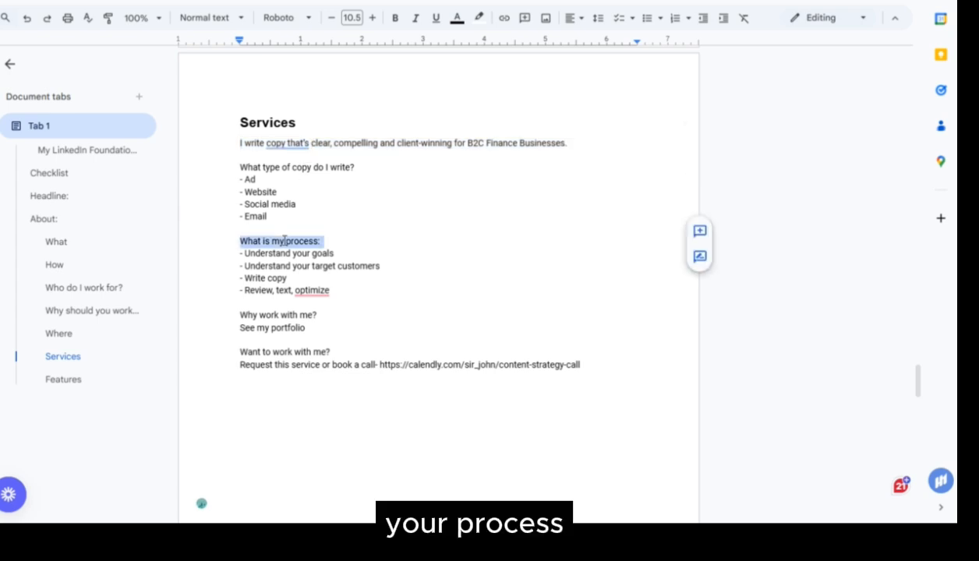
double_click(289, 315)
double_click(288, 354)
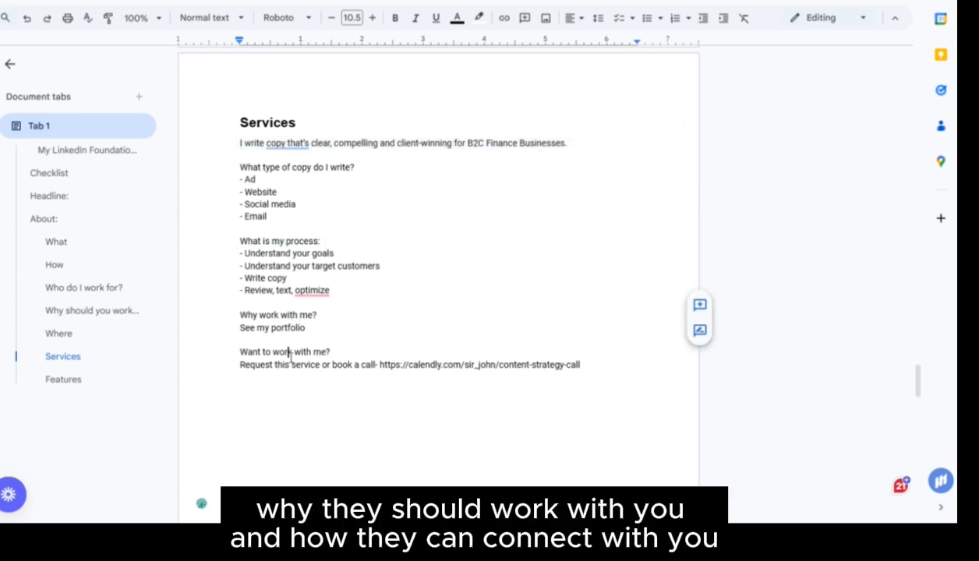
left_click_drag(580, 366, 223, 349)
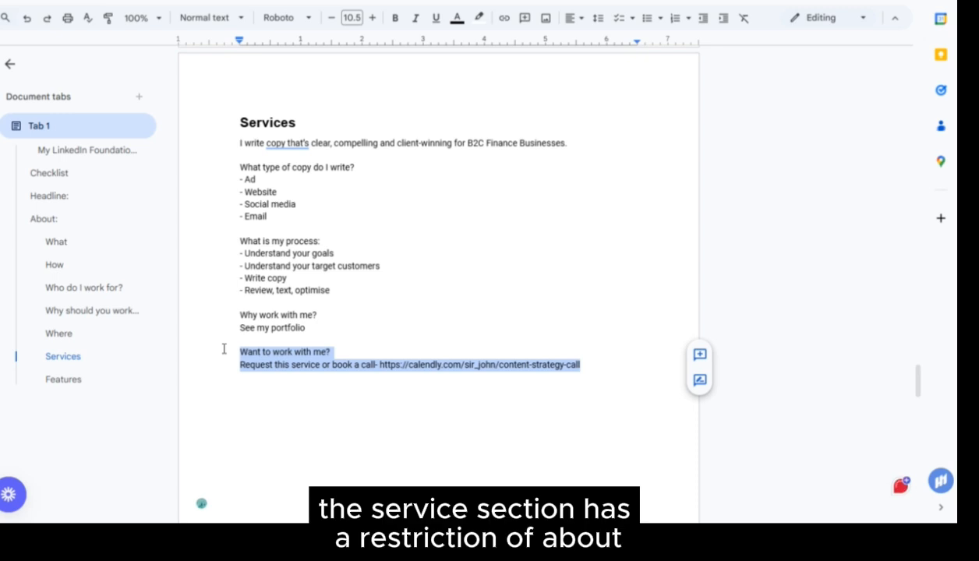
left_click(505, 373)
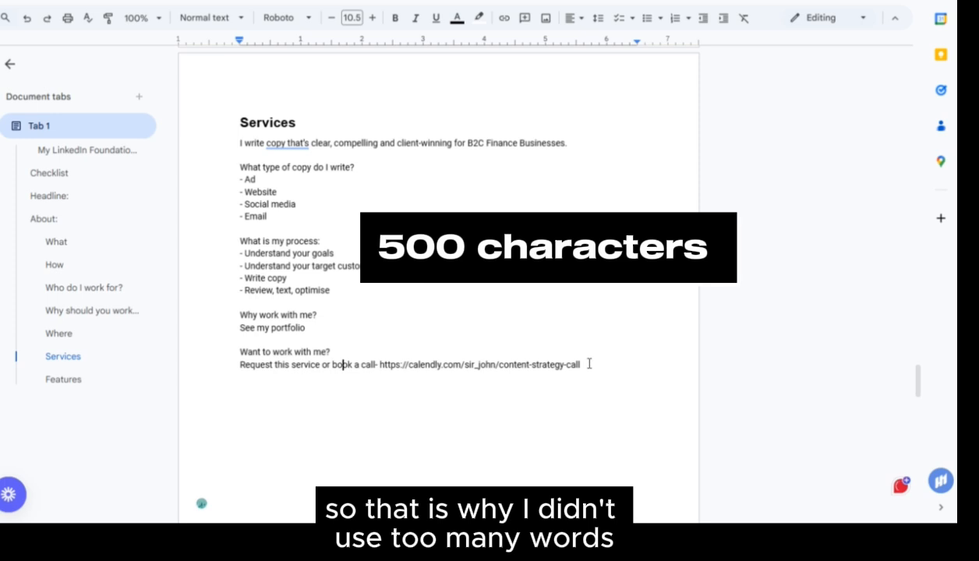
Step: Publish the services form with the document's Services draft, remote work and Copywriting, Writing, Ghostwriting, Advertising, Email Marketing, Digital Marketing and Social Media Marketing
left_click_drag(234, 144, 586, 378)
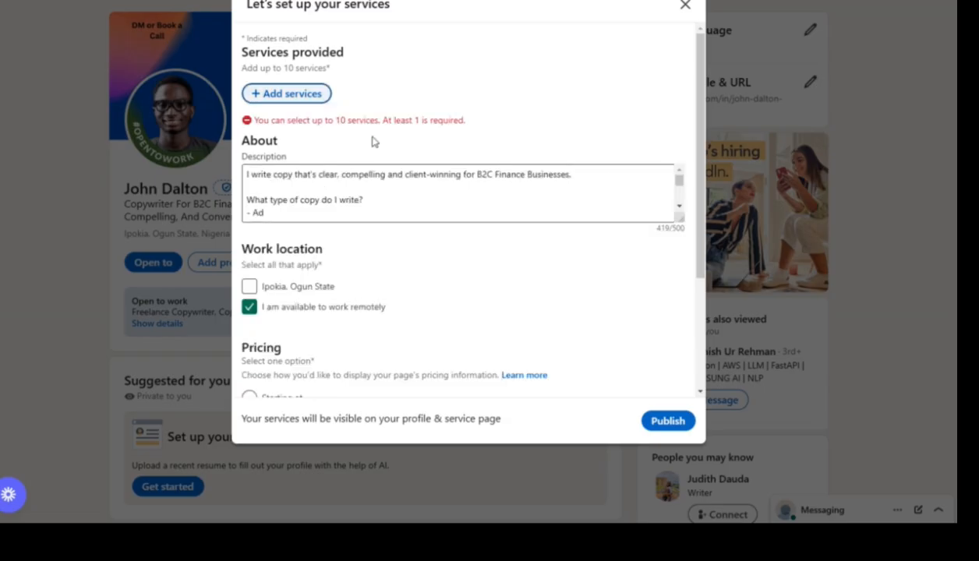
left_click(277, 95)
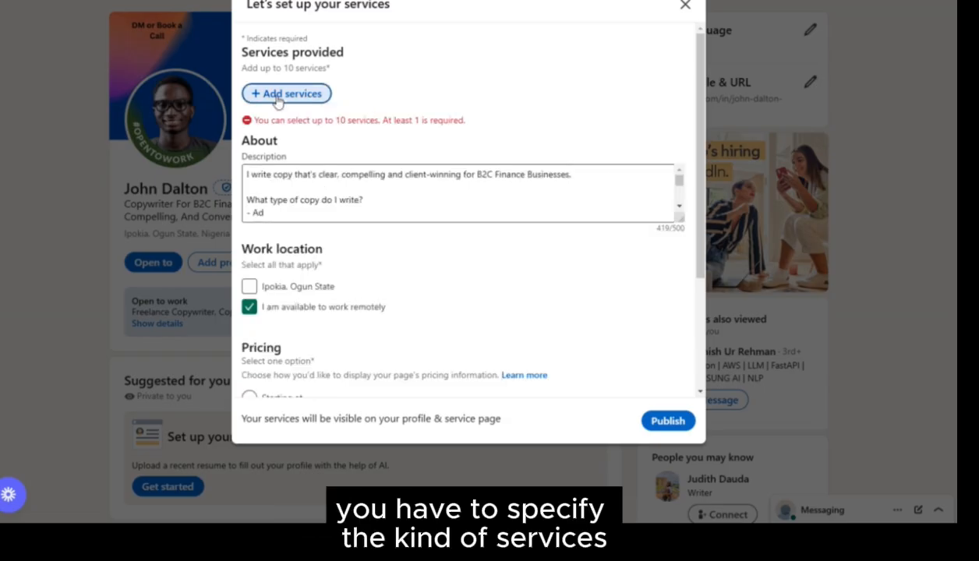
scroll(430, 397, "down", 3)
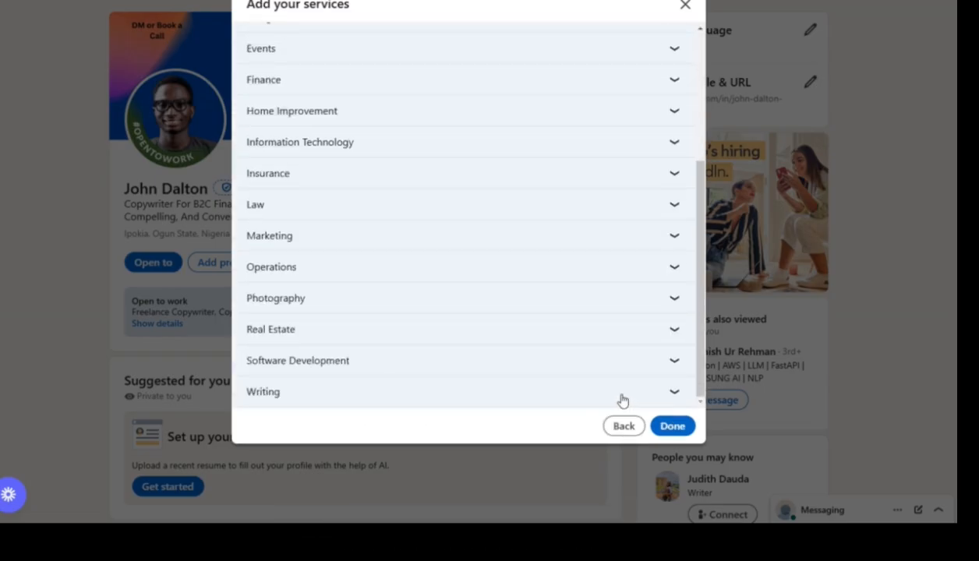
scroll(516, 118, "up", 3)
scroll(546, 156, "down", 3)
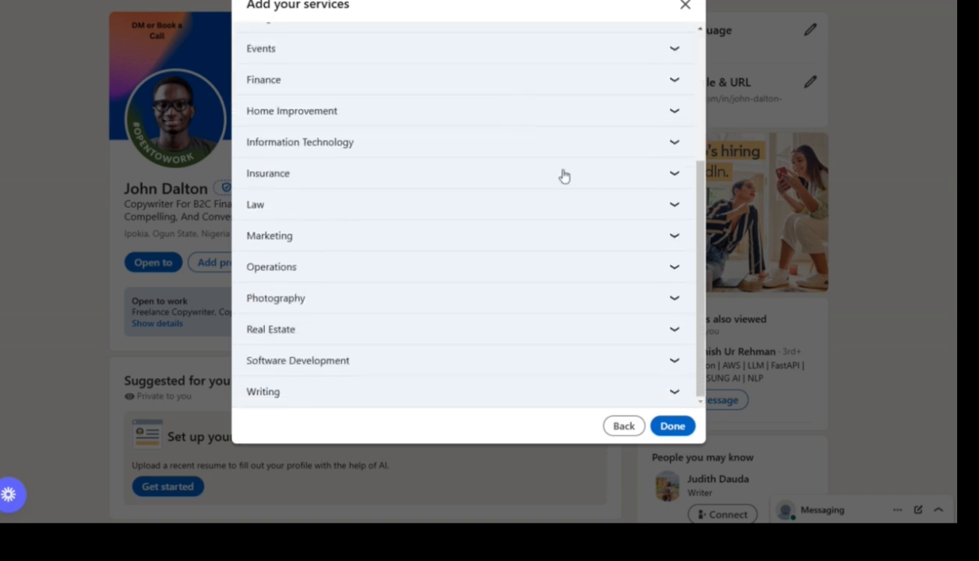
left_click(674, 392)
scroll(335, 183, "down", 3)
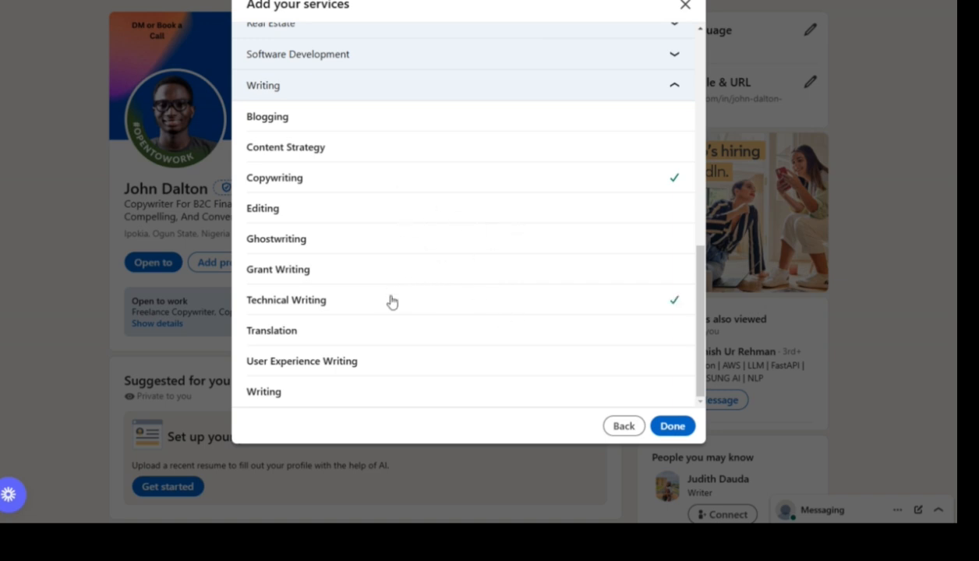
left_click(672, 425)
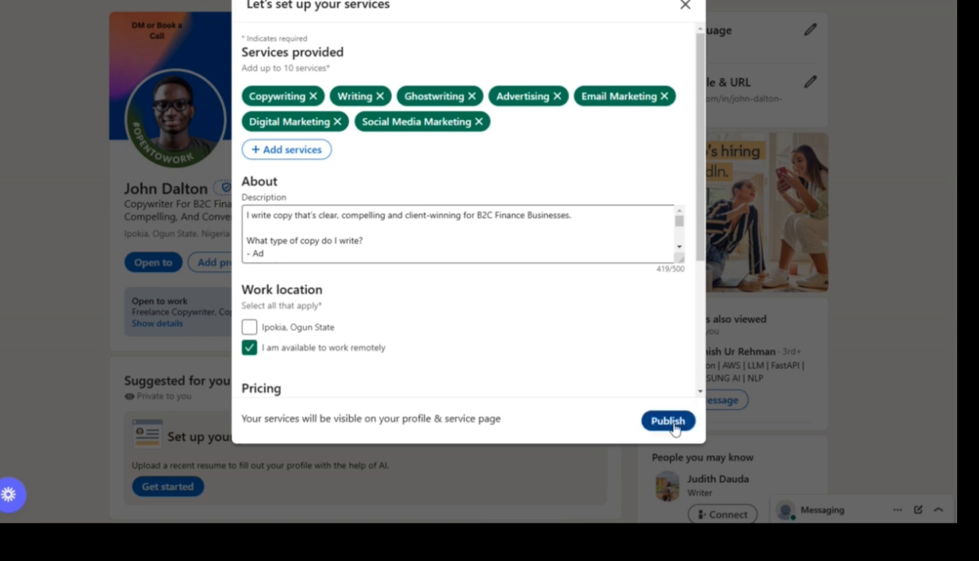
left_click(668, 421)
Step: Look through the published service page's media, reviews and setup suggestions, and open its requests
scroll(531, 343, "down", 10)
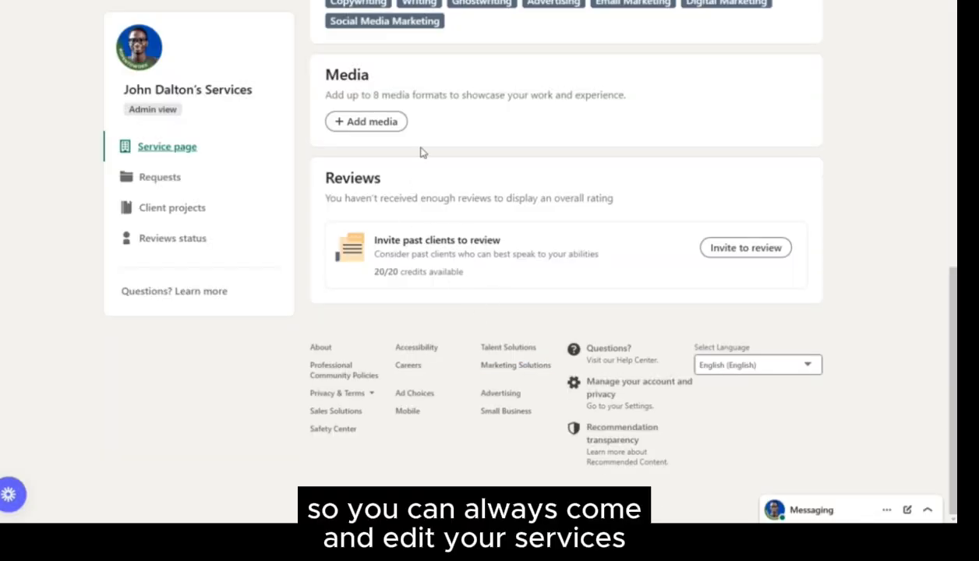
scroll(403, 167, "up", 1)
scroll(404, 166, "up", 8)
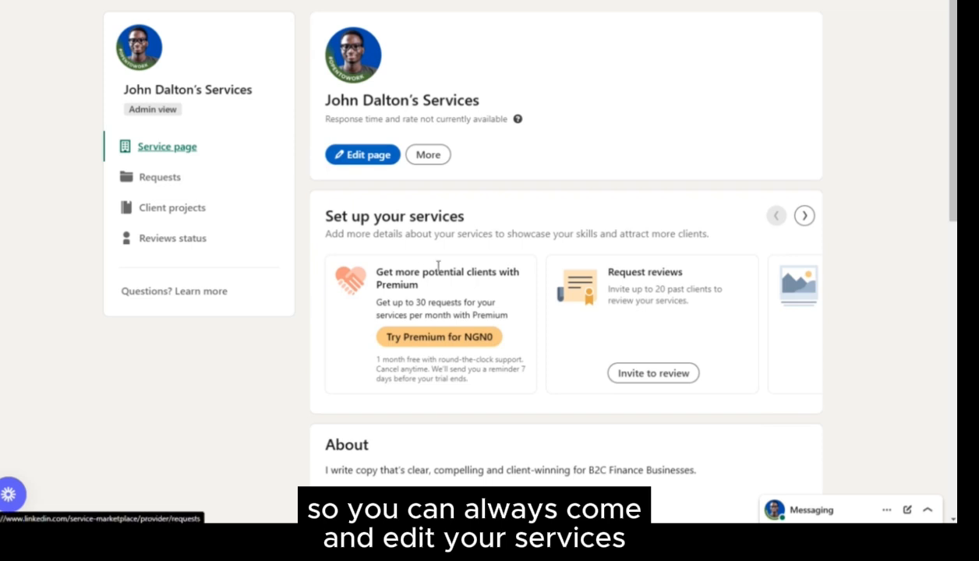
left_click(169, 181)
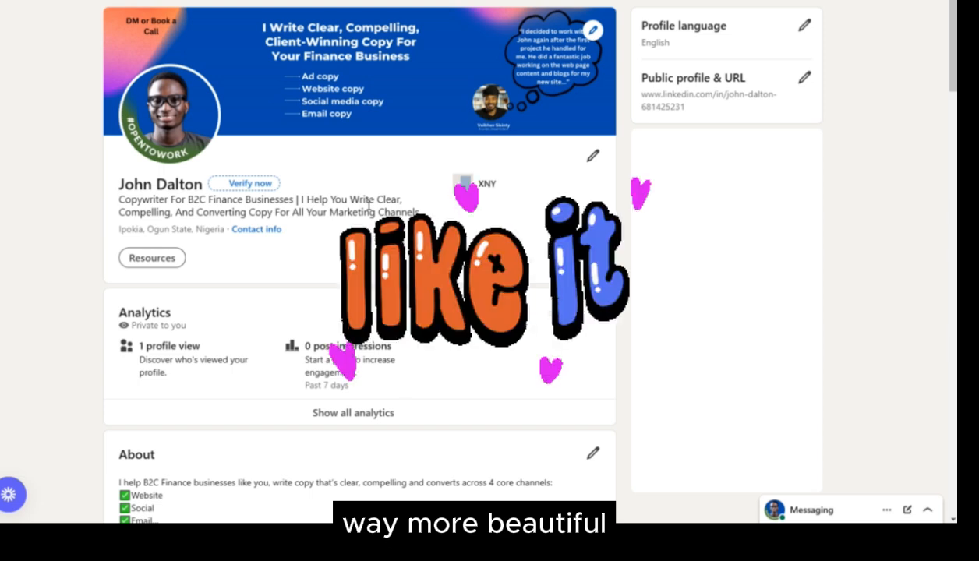
Step: Look over the updated LinkedIn profile and mark Service as done in the document's checklist
scroll(407, 307, "down", 2)
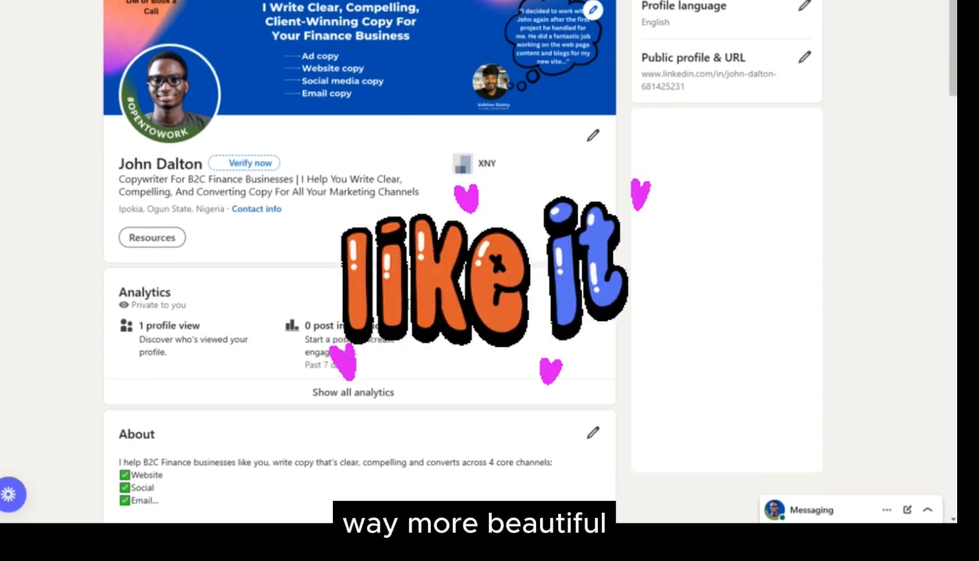
scroll(408, 310, "up", 2)
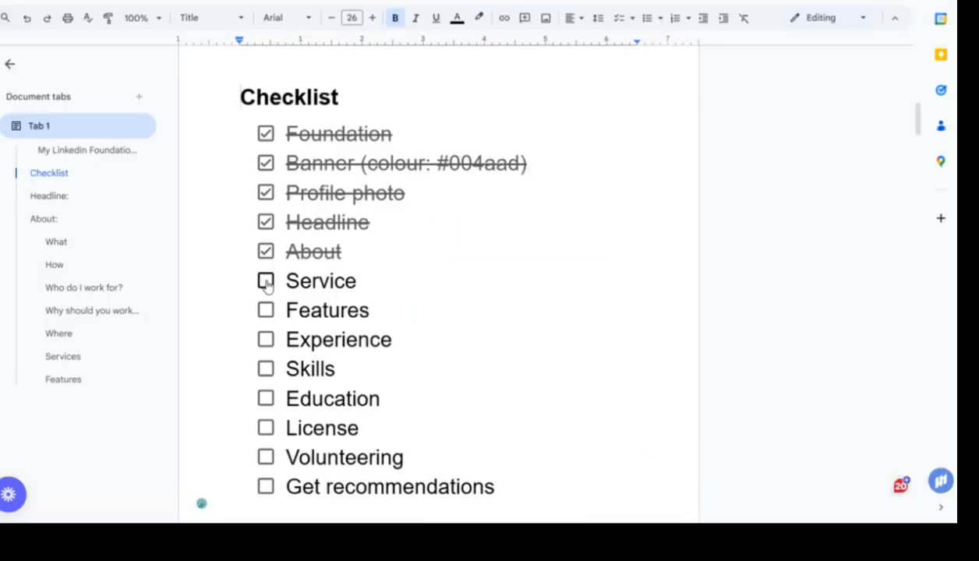
left_click(266, 281)
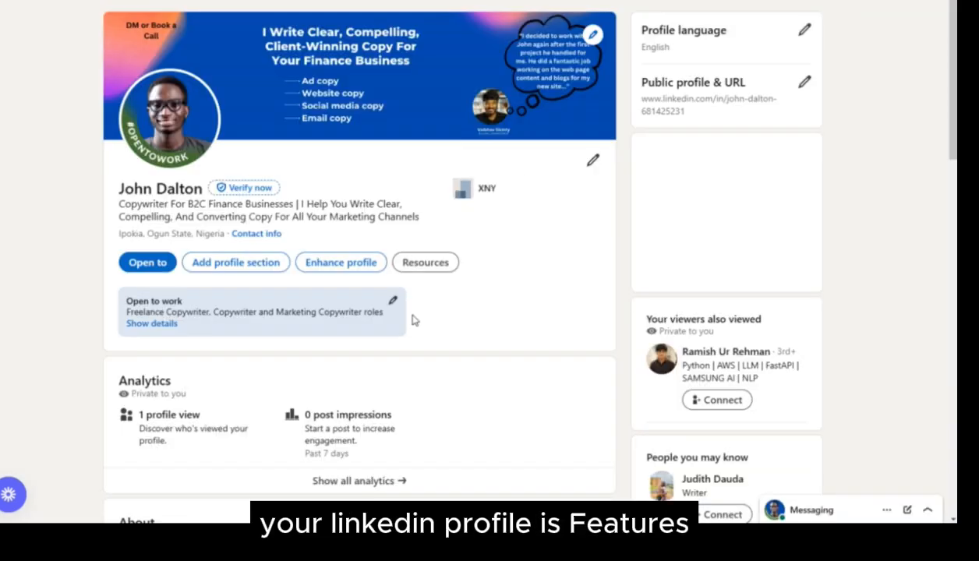
Step: Look over the profile's About and Services sections and add a Featured section from the recommended sections
scroll(411, 319, "down", 5)
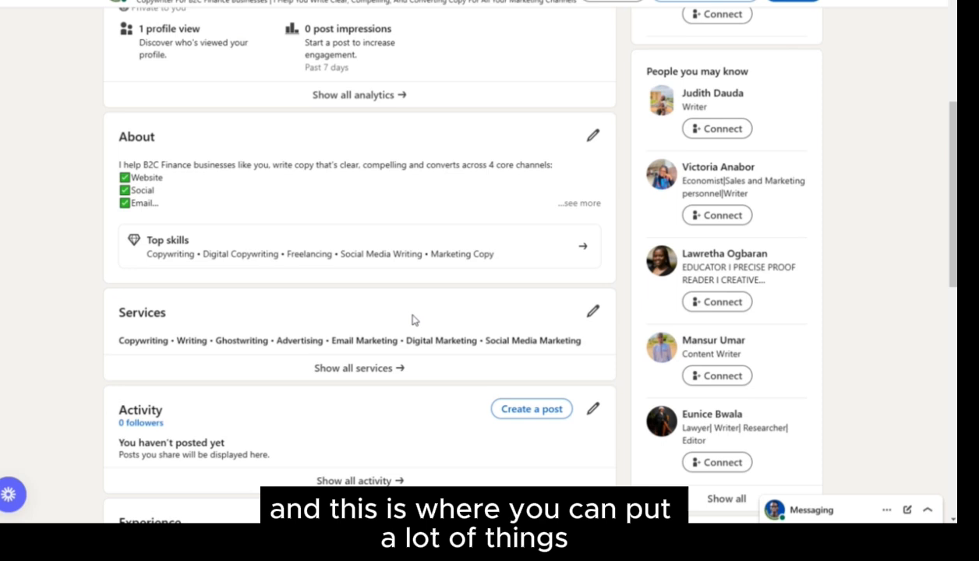
scroll(411, 318, "down", 3)
scroll(389, 326, "up", 5)
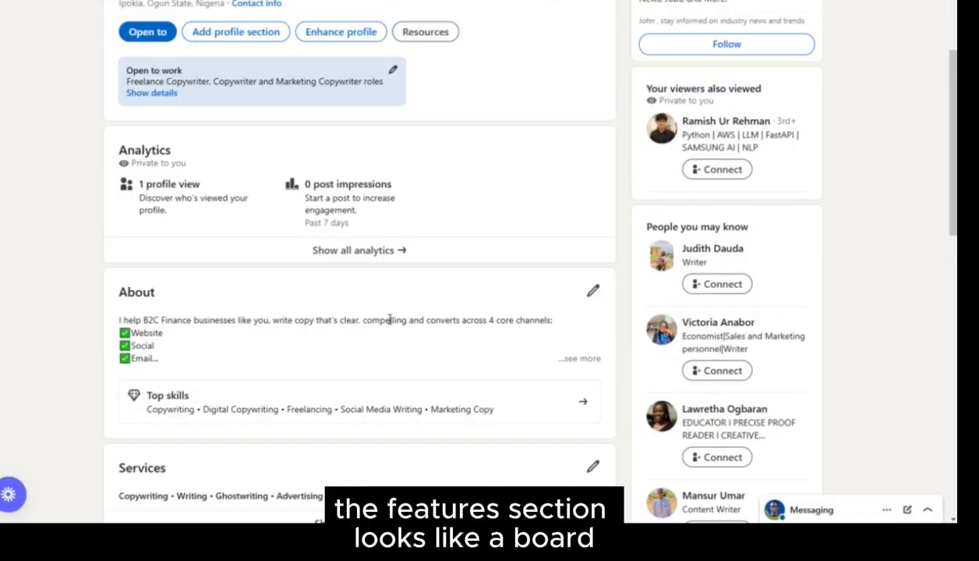
scroll(389, 319, "up", 1)
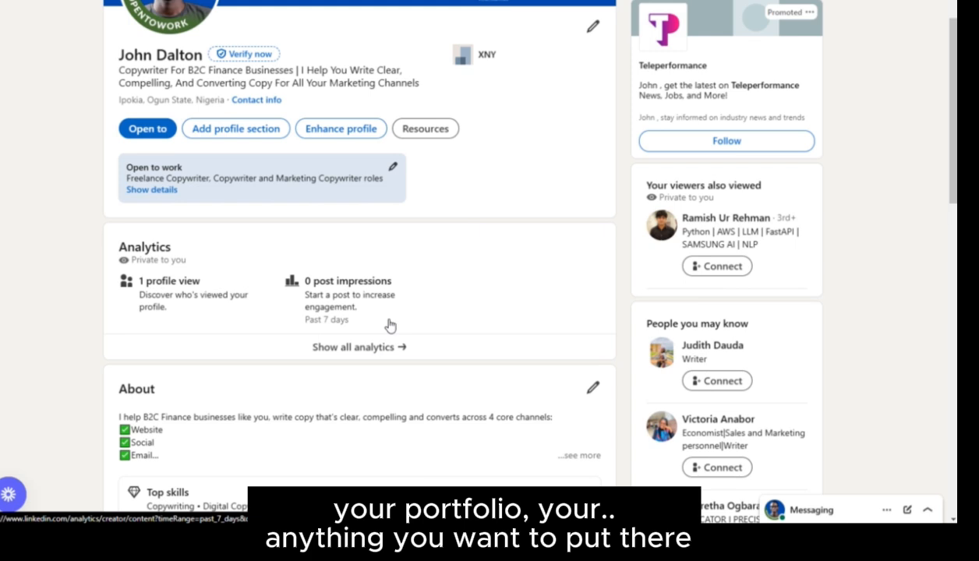
scroll(389, 325, "up", 1)
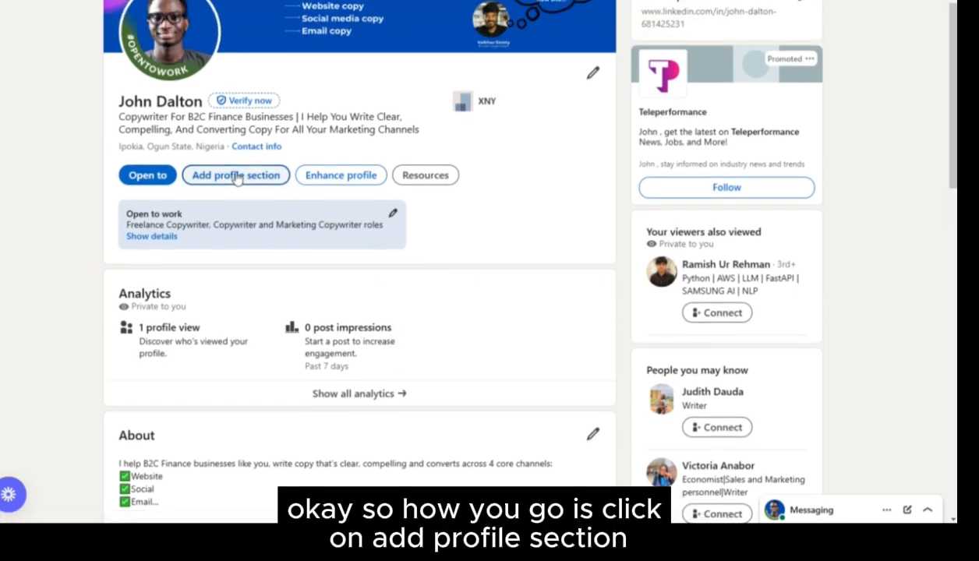
left_click(236, 175)
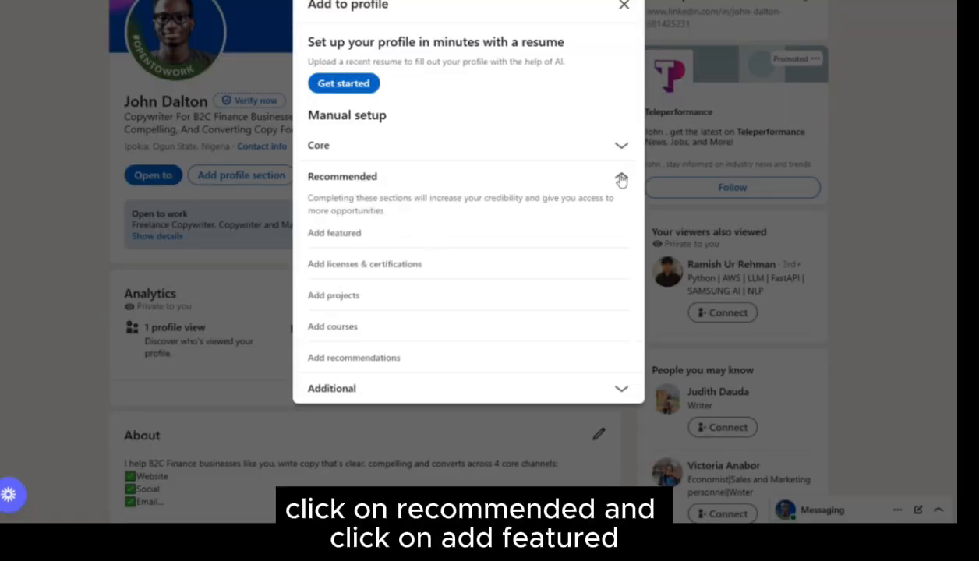
left_click(350, 234)
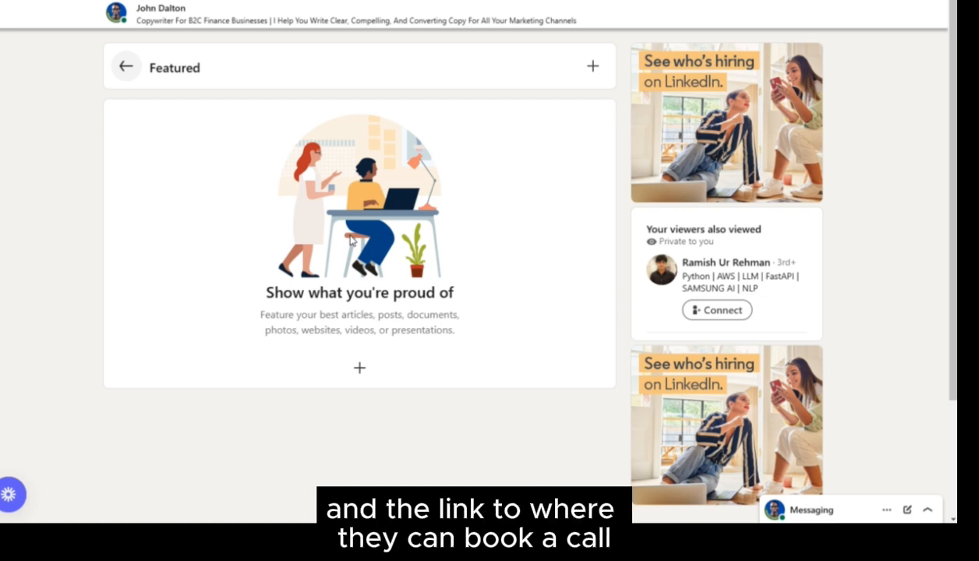
Step: Add the Google Docs portfolio link to Featured, described as "See what I have done for clients like you and what I can do for you too."
left_click(592, 69)
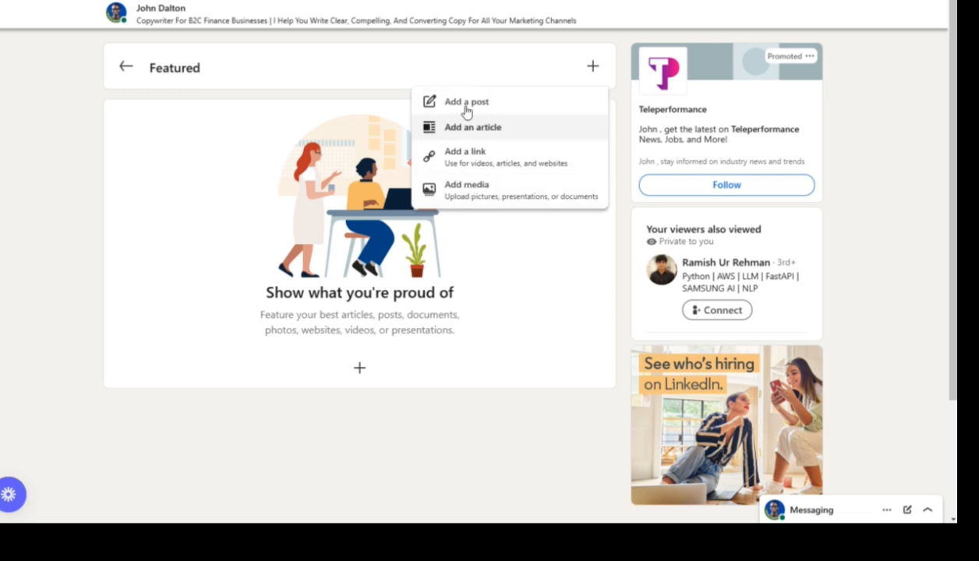
left_click(475, 160)
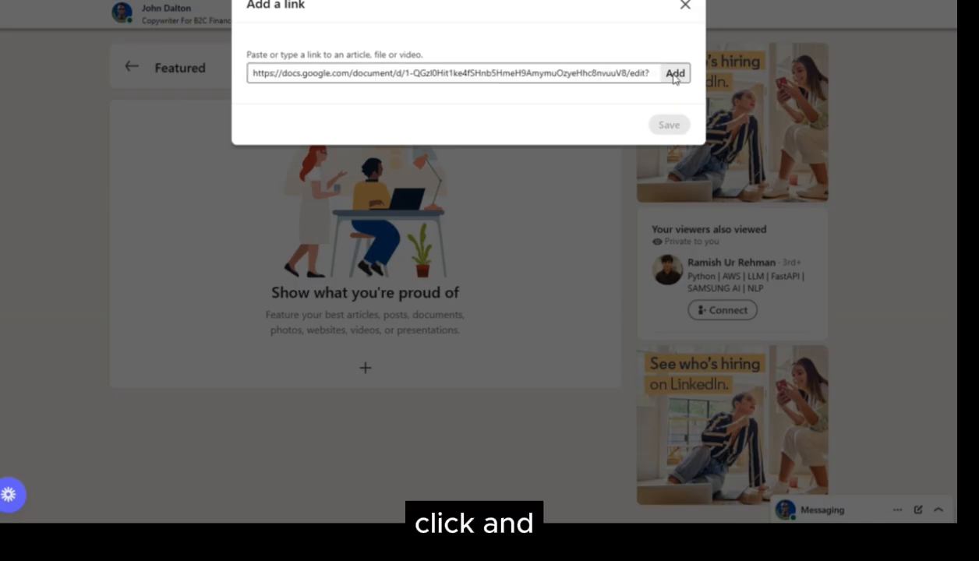
left_click(673, 73)
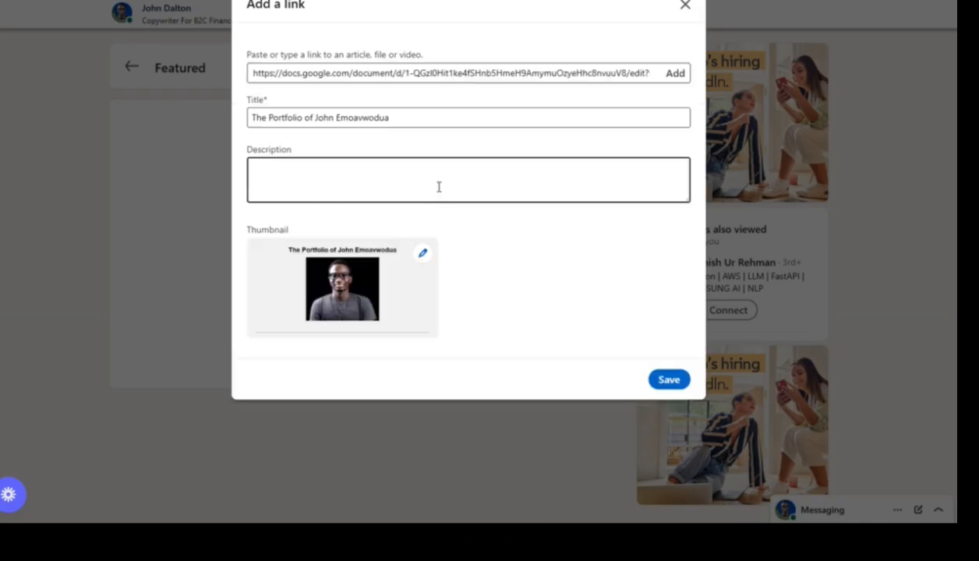
left_click(439, 187)
left_click(664, 379)
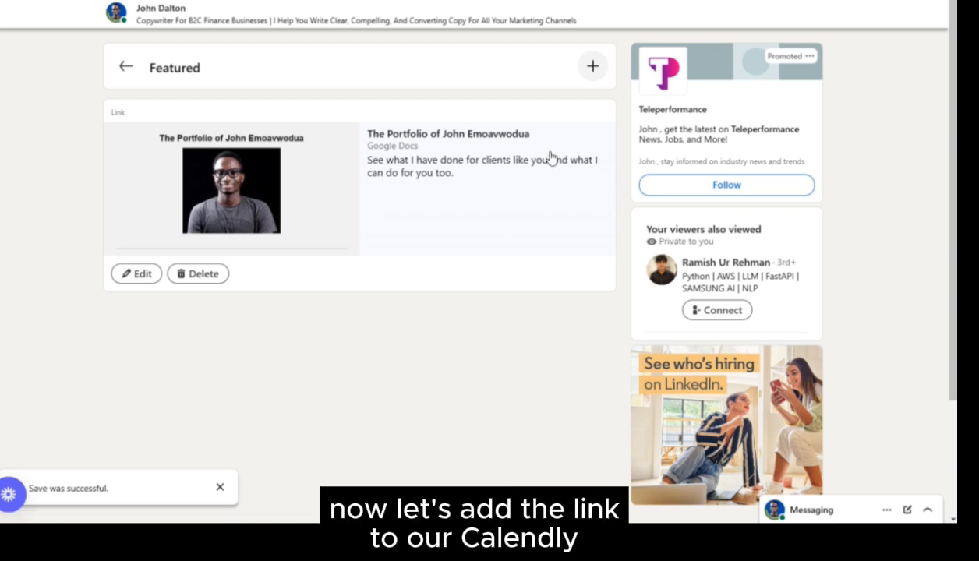
Step: Add the Calendly call link to Featured, with a description listing discussing campaigns, copy needs and saying "Hello", and return to the profile
left_click(588, 70)
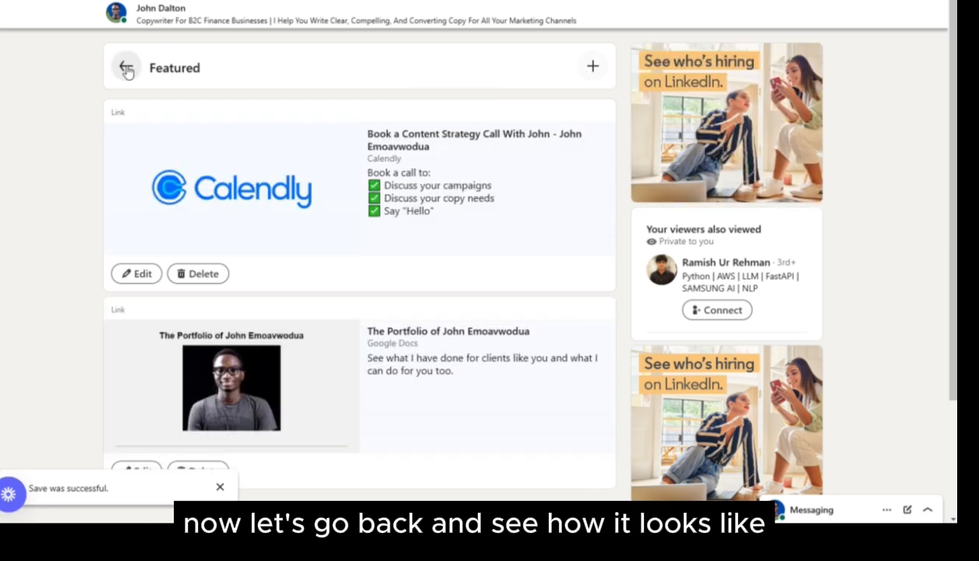
left_click(126, 69)
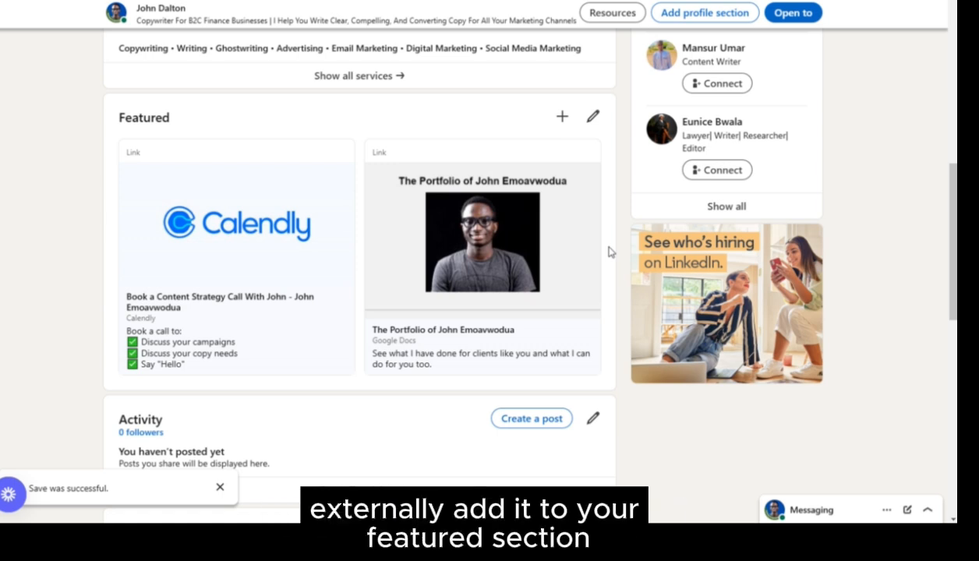
scroll(490, 345, "up", 3)
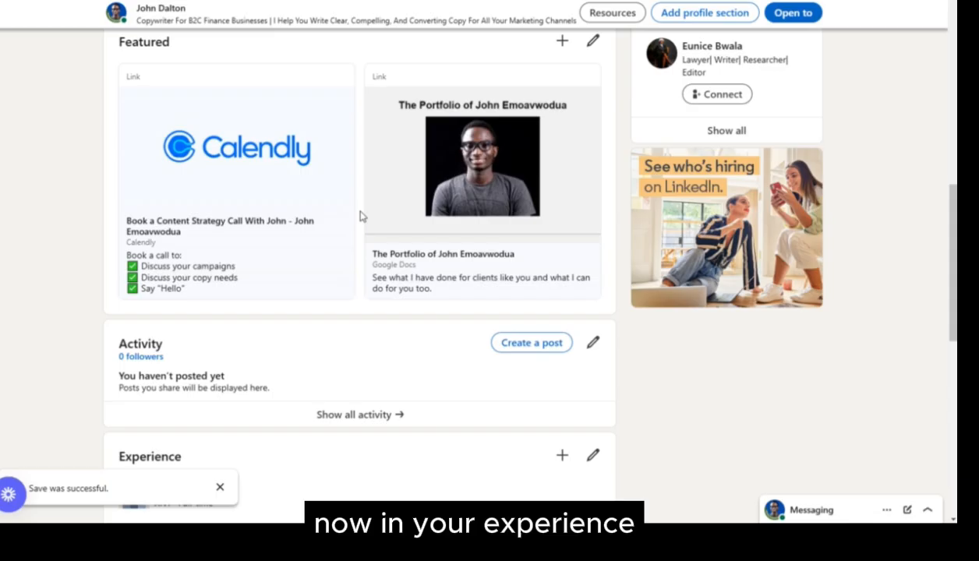
Step: Change the Writer experience to Marketing Copywriter at Bedrock Marketing, starting September 2023, located in England, United Kingdom, Remote, with an achievements description
scroll(361, 216, "down", 5)
scroll(361, 216, "up", 3)
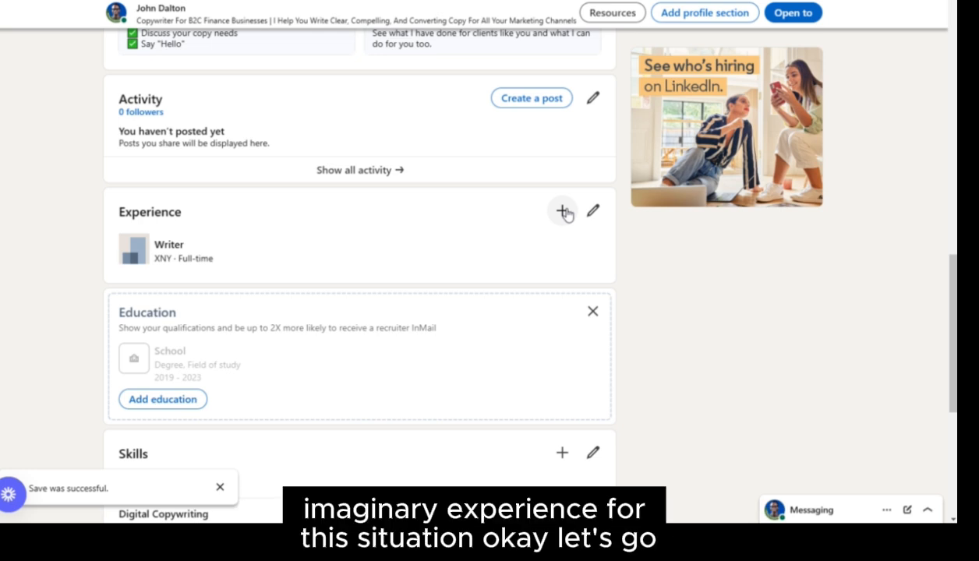
left_click(593, 210)
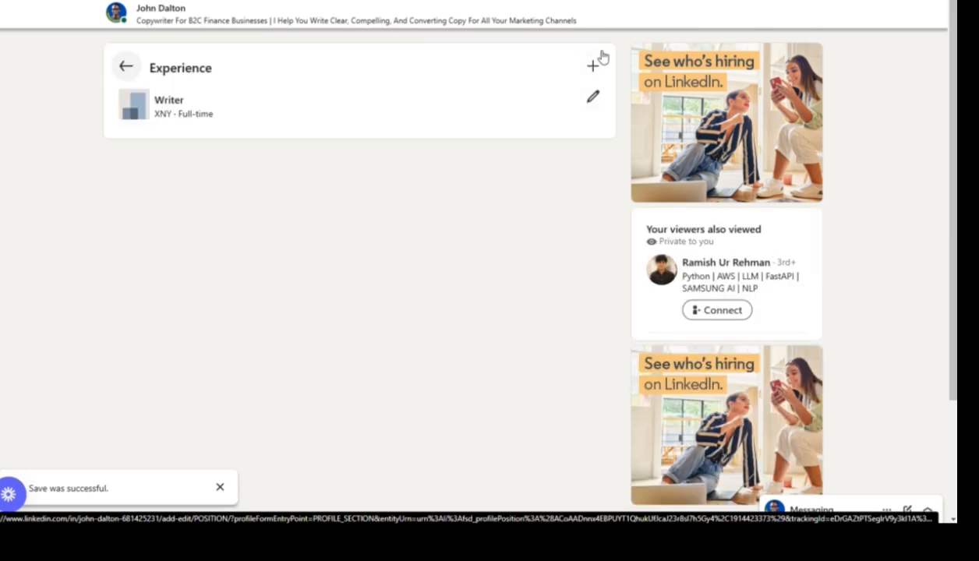
left_click(592, 101)
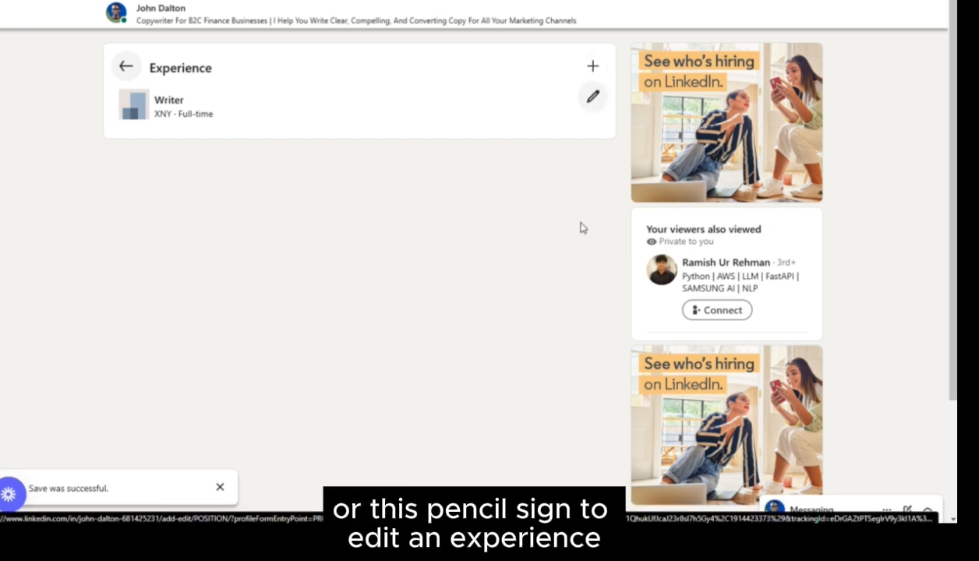
scroll(462, 221, "up", 2)
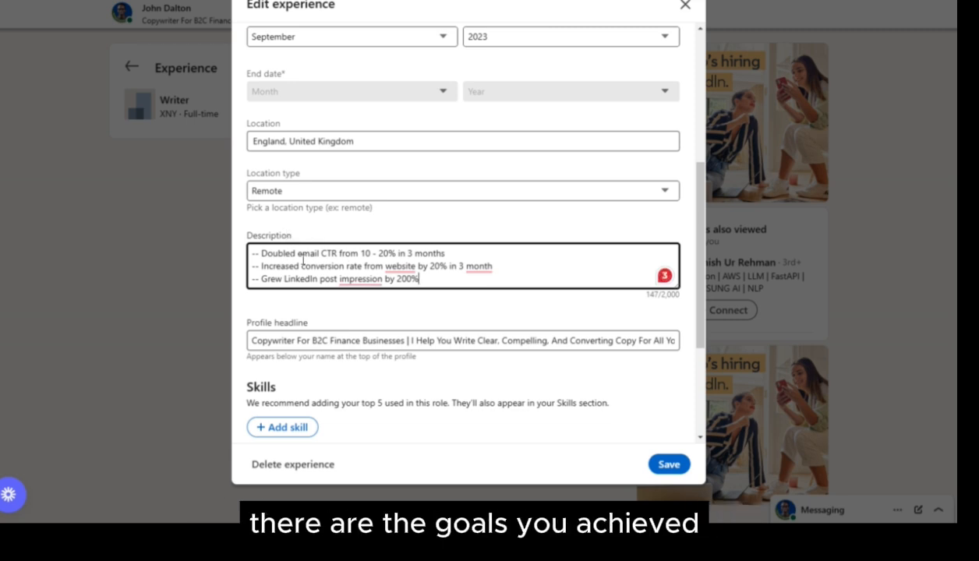
Step: Correct the wording of the experience description to "the website", "impressions" and "3 months"
left_click(393, 301)
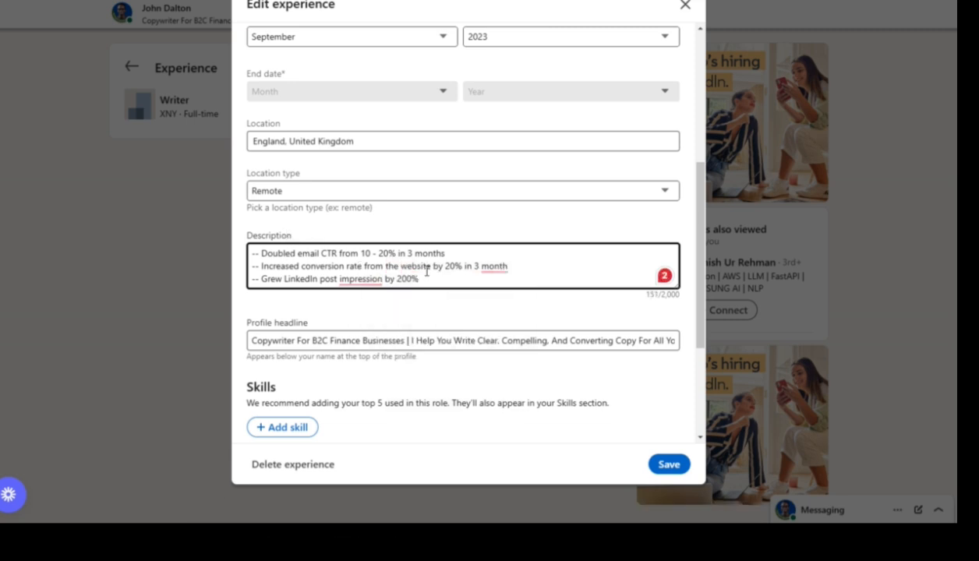
mouse_move(357, 276)
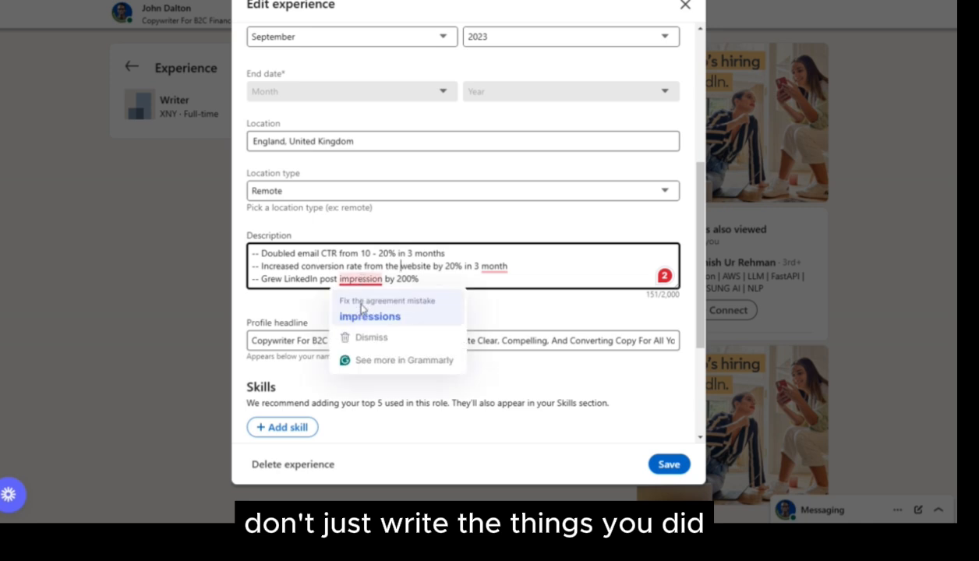
left_click(363, 315)
mouse_move(491, 279)
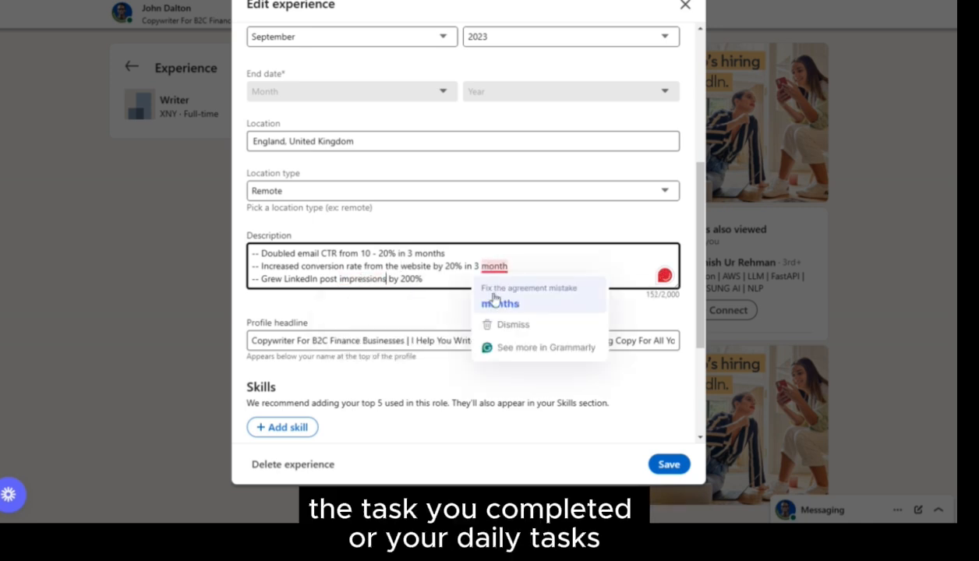
left_click(499, 303)
left_click_drag(431, 265, 363, 266)
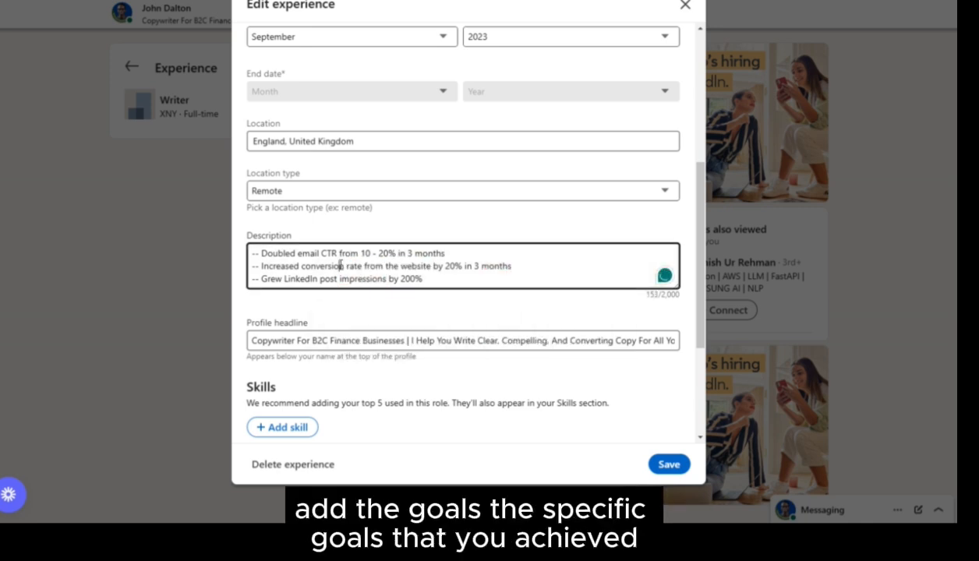
triple_click(342, 266)
Step: Add the skills Copywriting, Digital Copywriting, Marketing Copy and Online Copy to the experience and save it
scroll(369, 335, "down", 3)
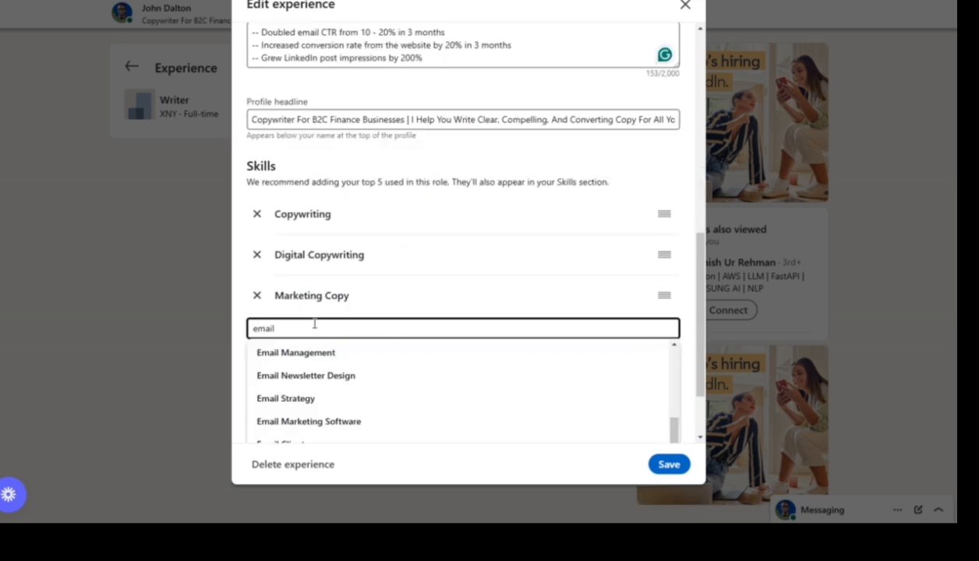
key("BackSpace")
key("BackSpace")
key("BackSpace")
key("BackSpace")
key("BackSpace")
scroll(314, 323, "down", 1)
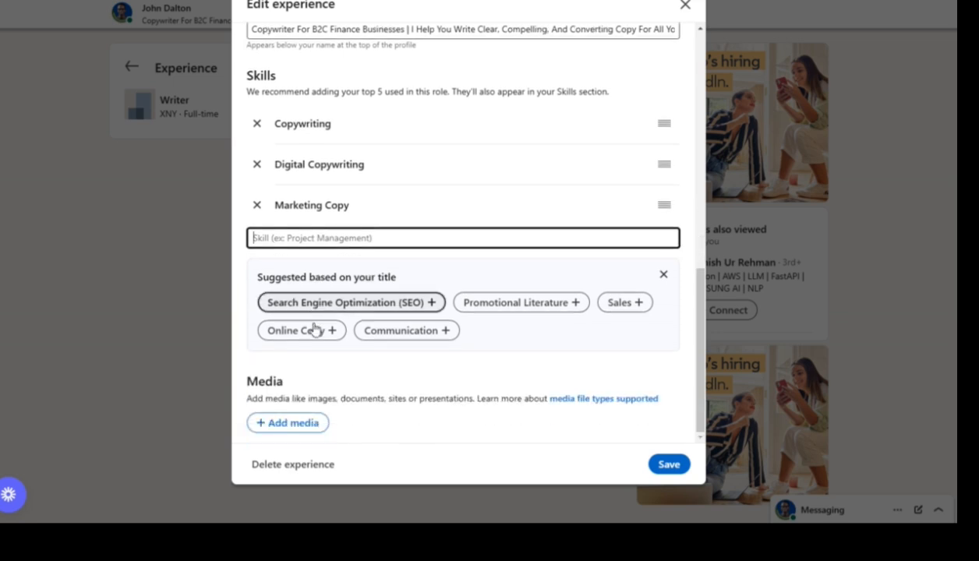
left_click(332, 329)
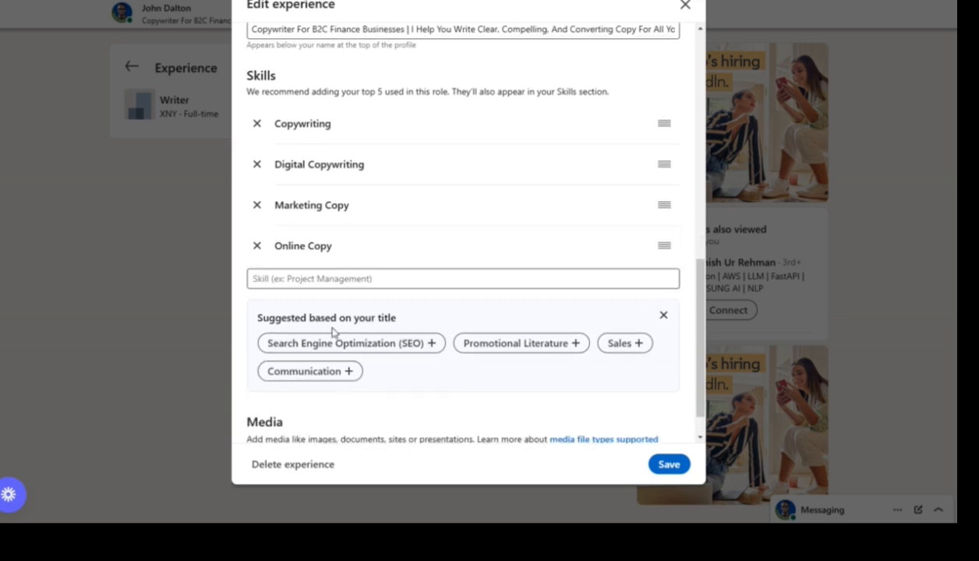
scroll(332, 331, "down", 1)
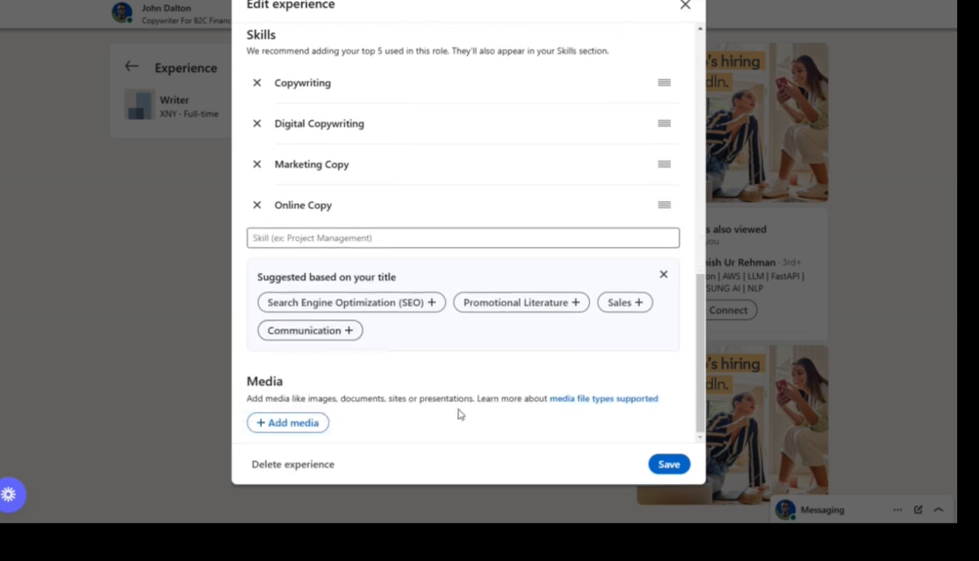
left_click(668, 464)
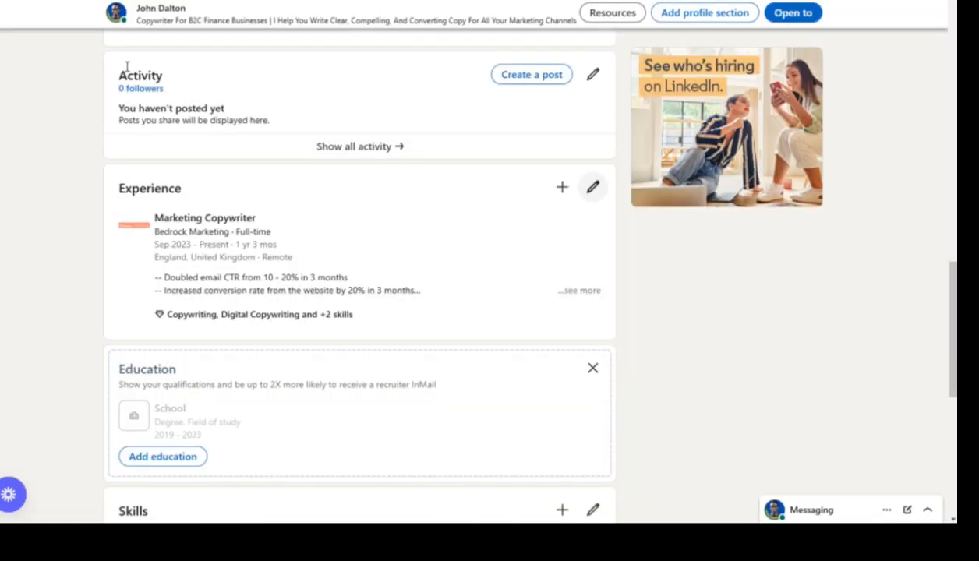
Step: Look over the profile from the banner and headline through the Experience, Education and Skills sections
scroll(262, 183, "up", 8)
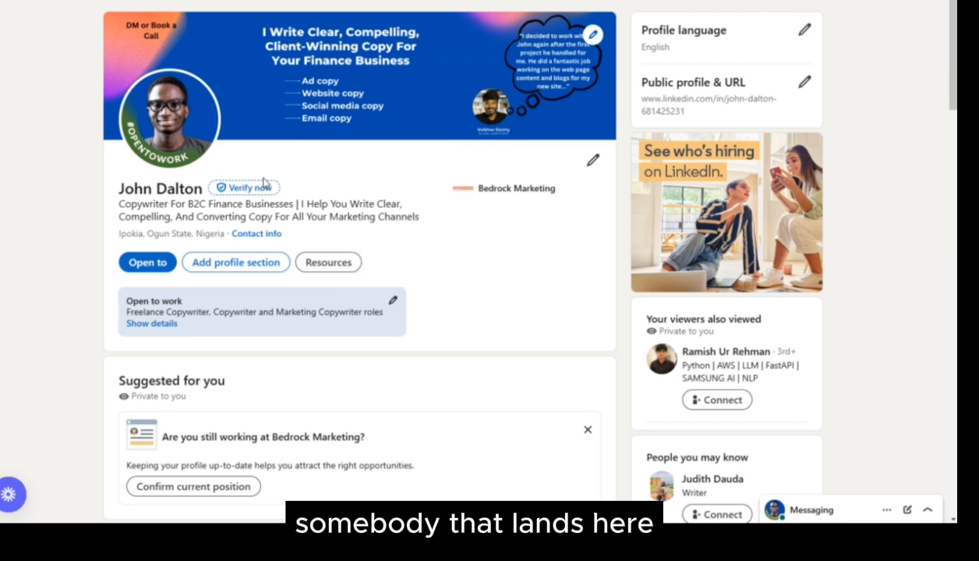
scroll(263, 182, "down", 15)
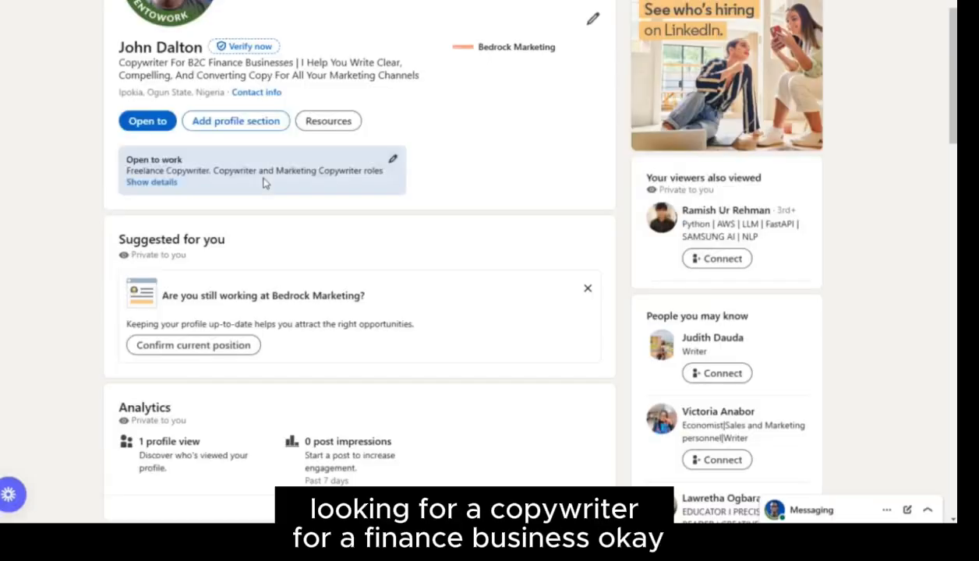
scroll(263, 180, "down", 7)
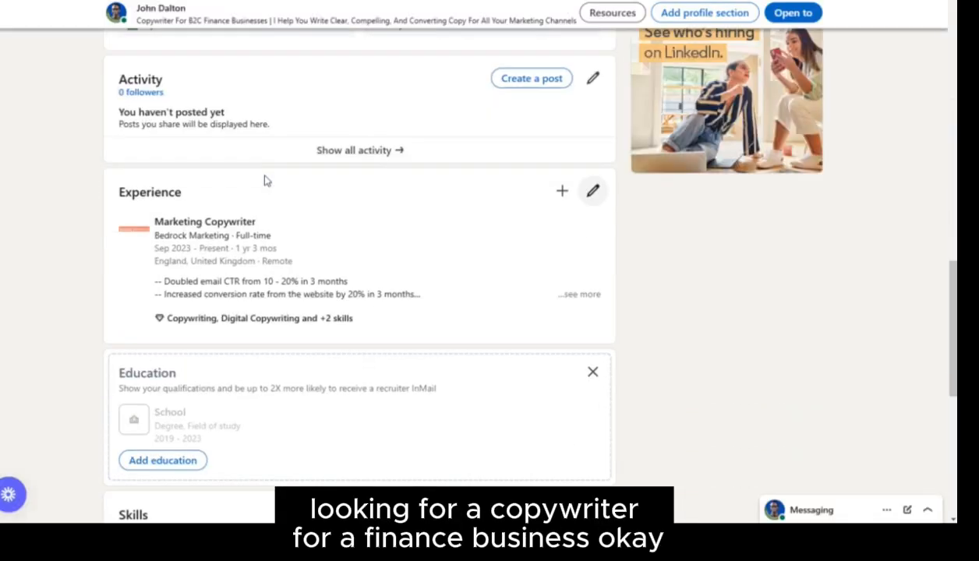
scroll(264, 181, "up", 2)
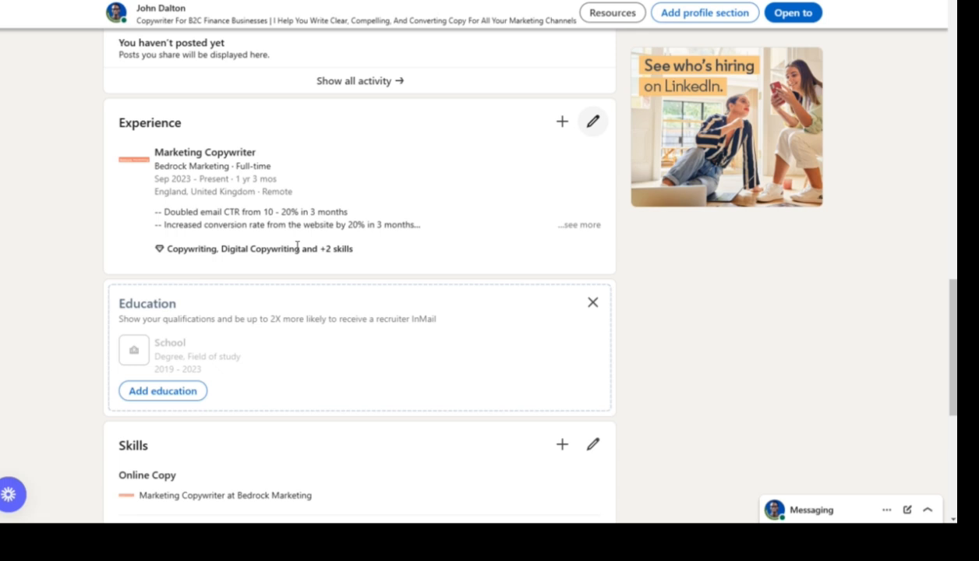
scroll(297, 246, "down", 1)
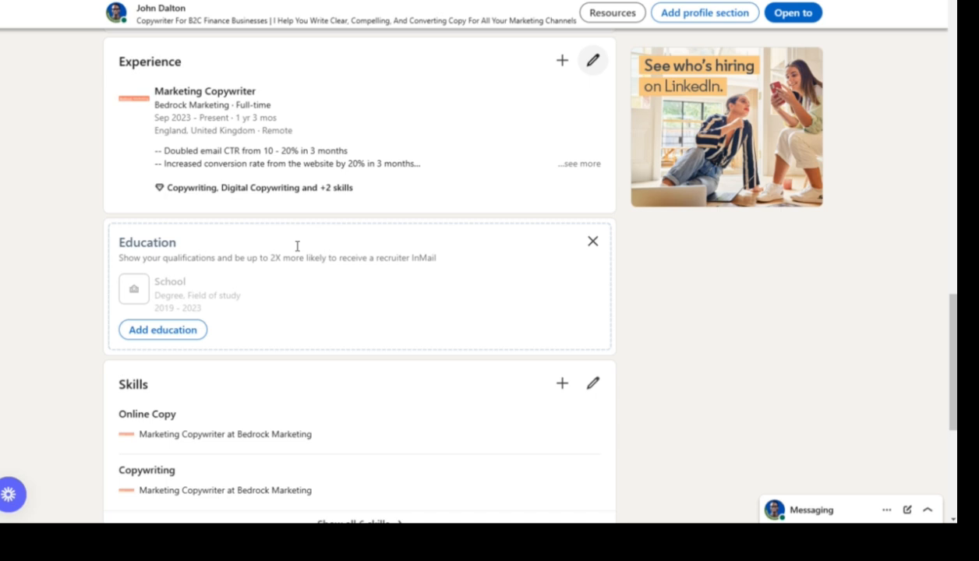
scroll(297, 246, "down", 3)
scroll(297, 246, "up", 1)
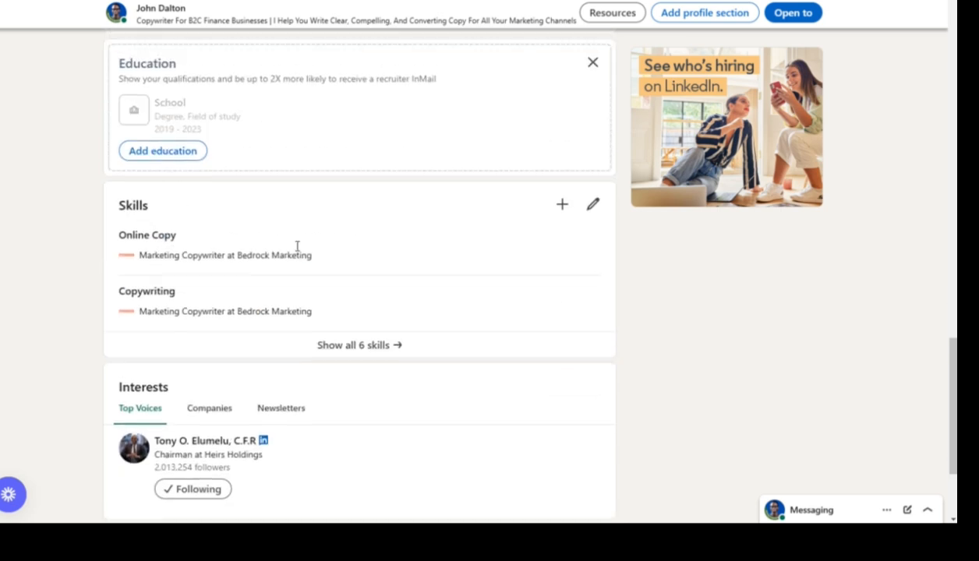
scroll(297, 250, "up", 1)
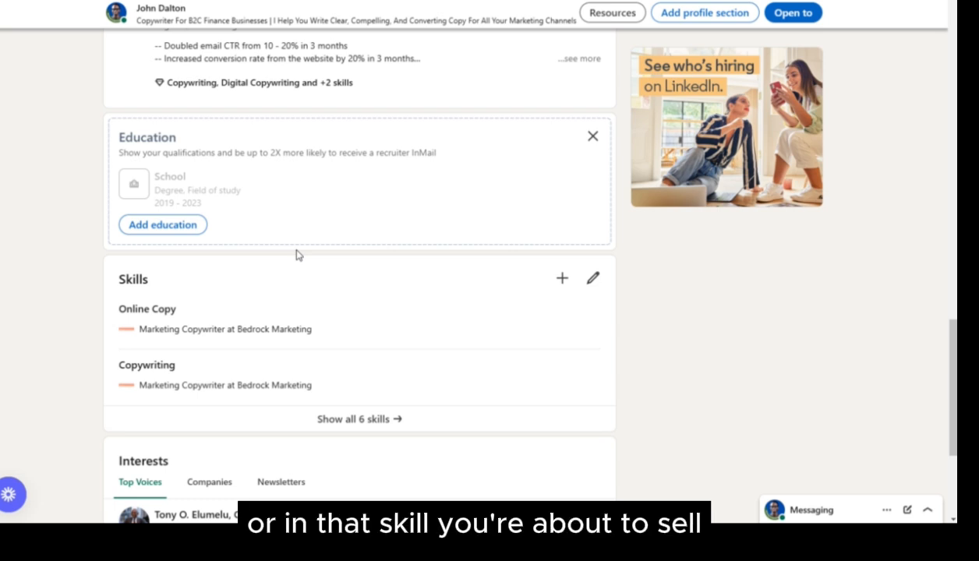
scroll(296, 255, "up", 2)
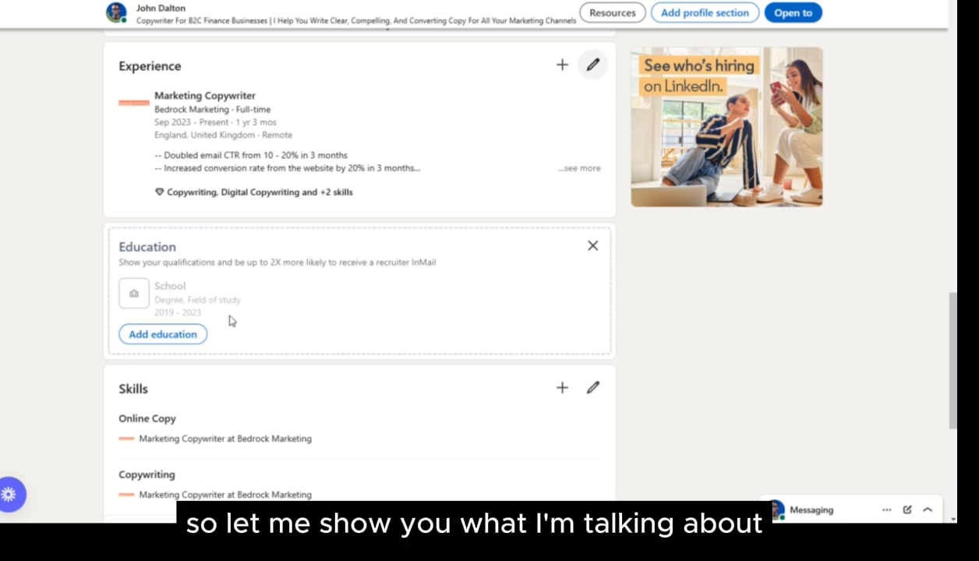
Step: Start a new education entry with University of Benin as the school and Bachelor's degree as the degree
left_click(190, 332)
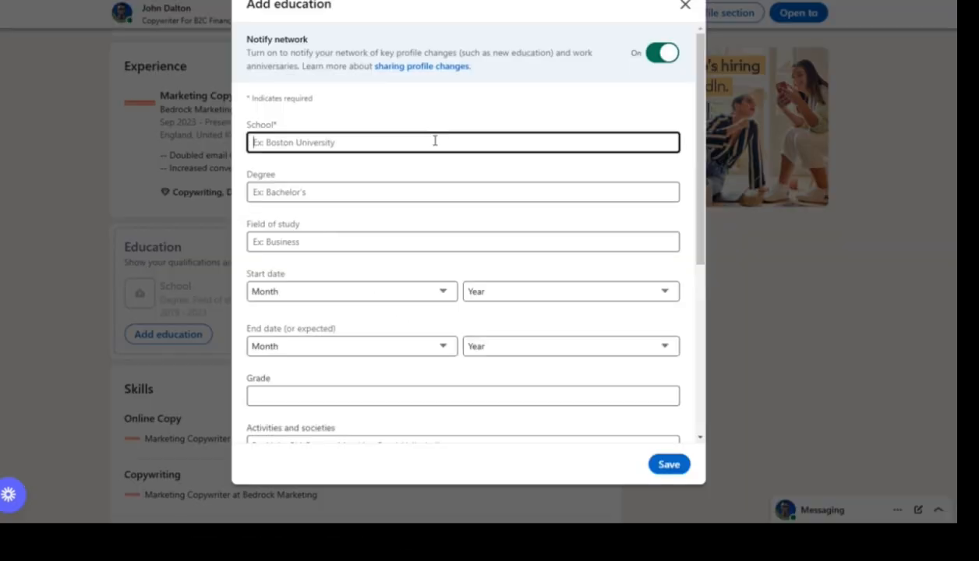
type("university of benin")
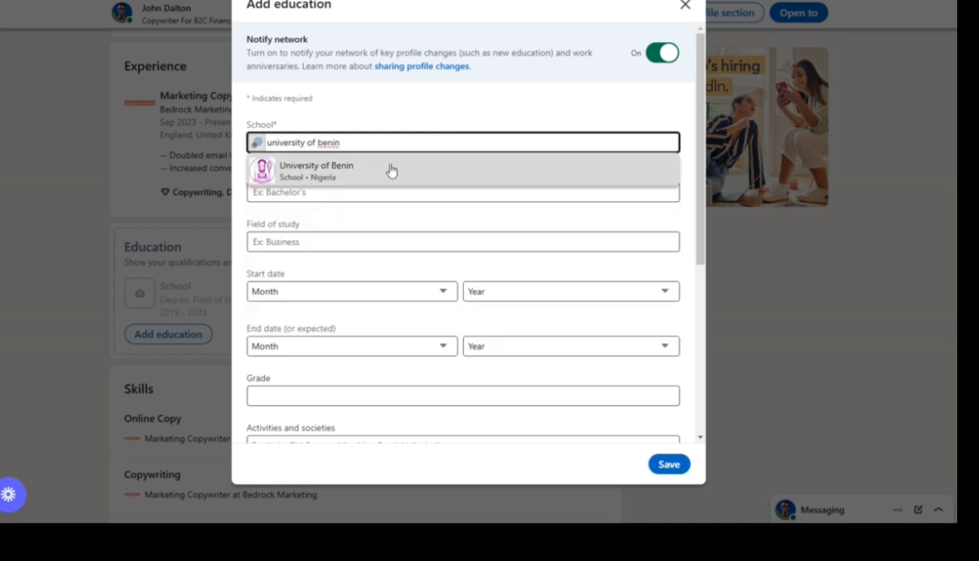
left_click(384, 171)
left_click(364, 191)
type("Bach")
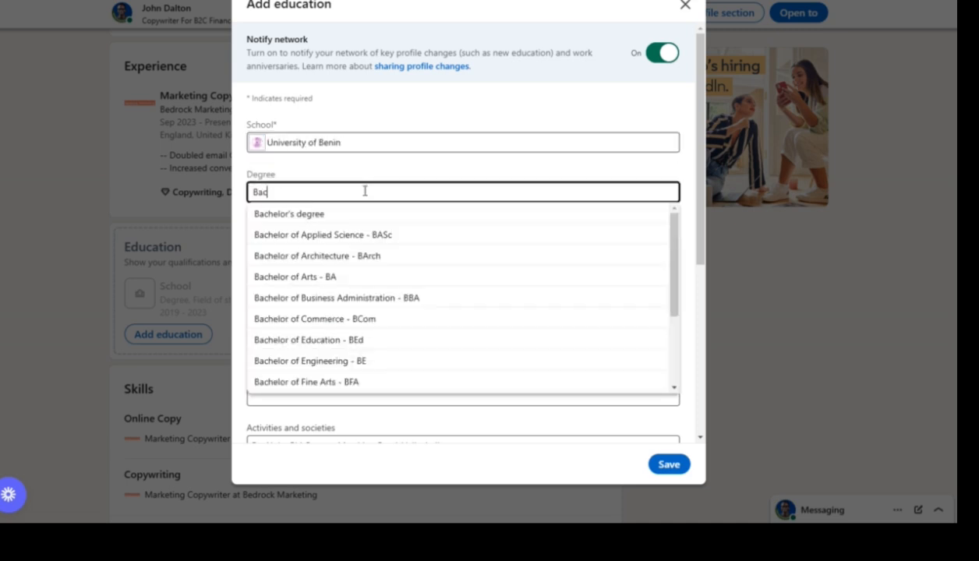
left_click(319, 212)
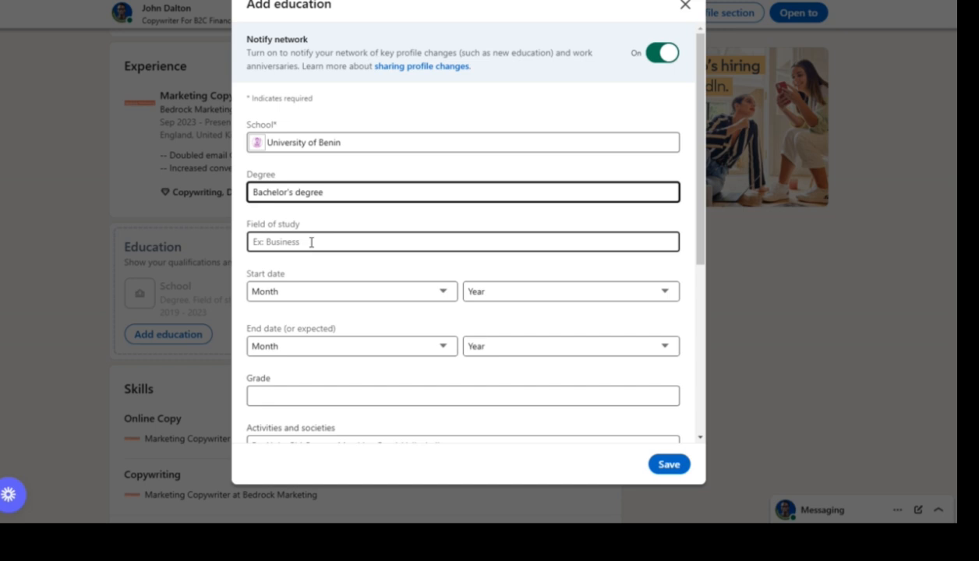
Step: Check the remaining education fields, leave them empty and save the entry
scroll(312, 242, "down", 2)
scroll(310, 246, "up", 1)
scroll(427, 328, "up", 1)
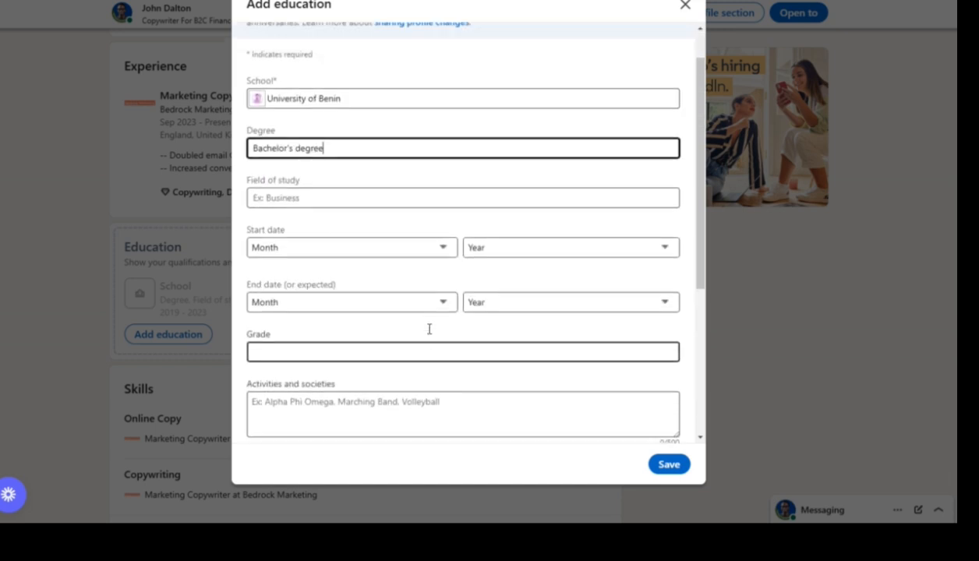
scroll(427, 323, "up", 1)
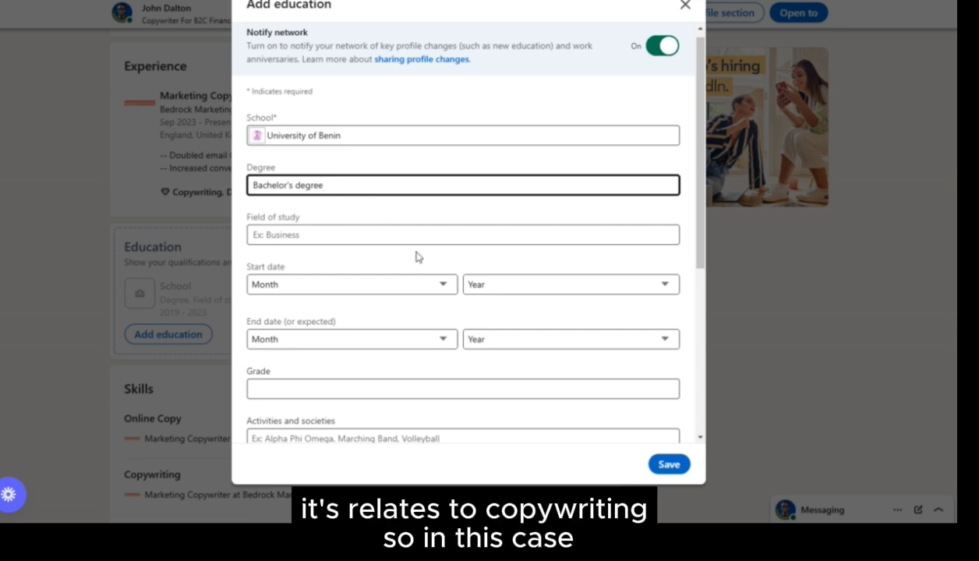
scroll(415, 257, "down", 3)
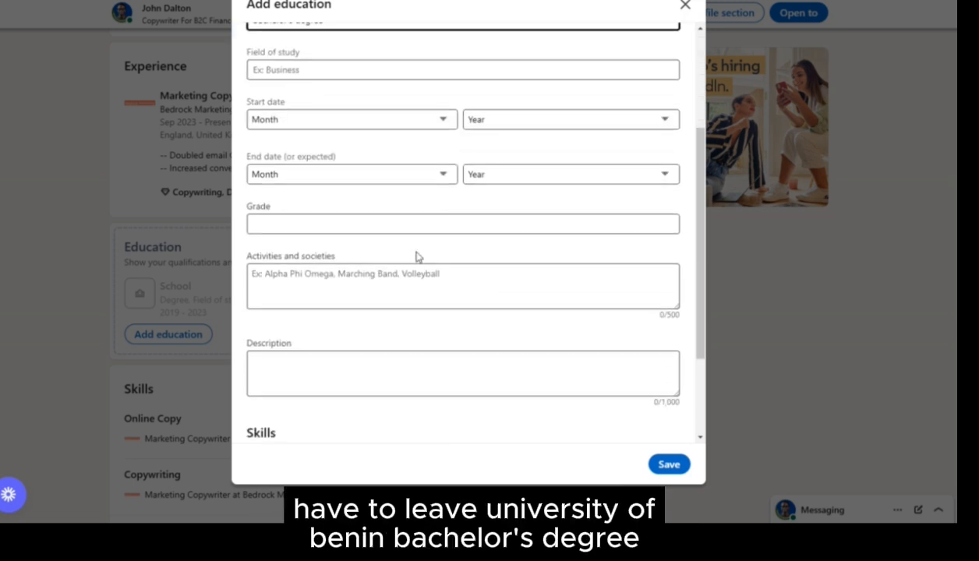
scroll(500, 293, "up", 3)
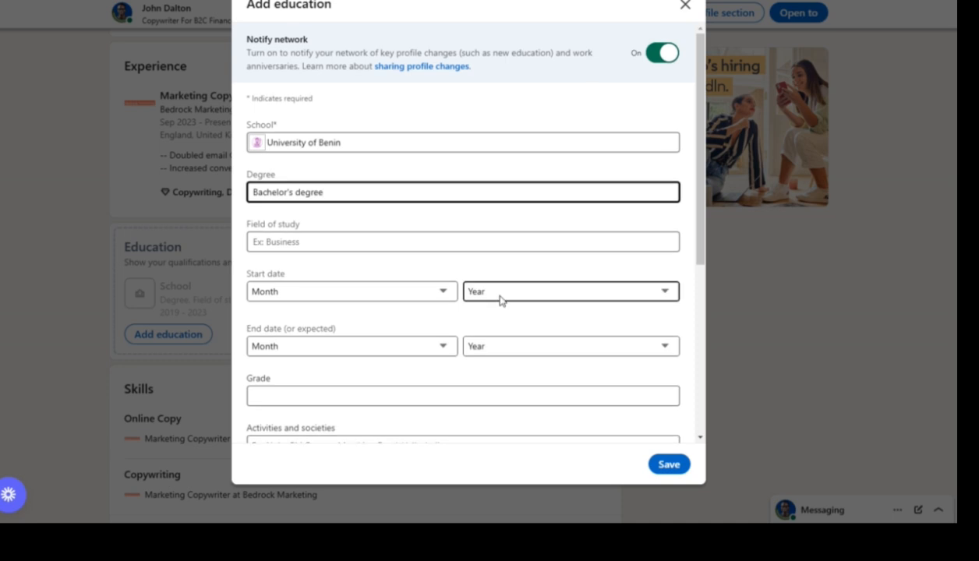
scroll(500, 299, "down", 3)
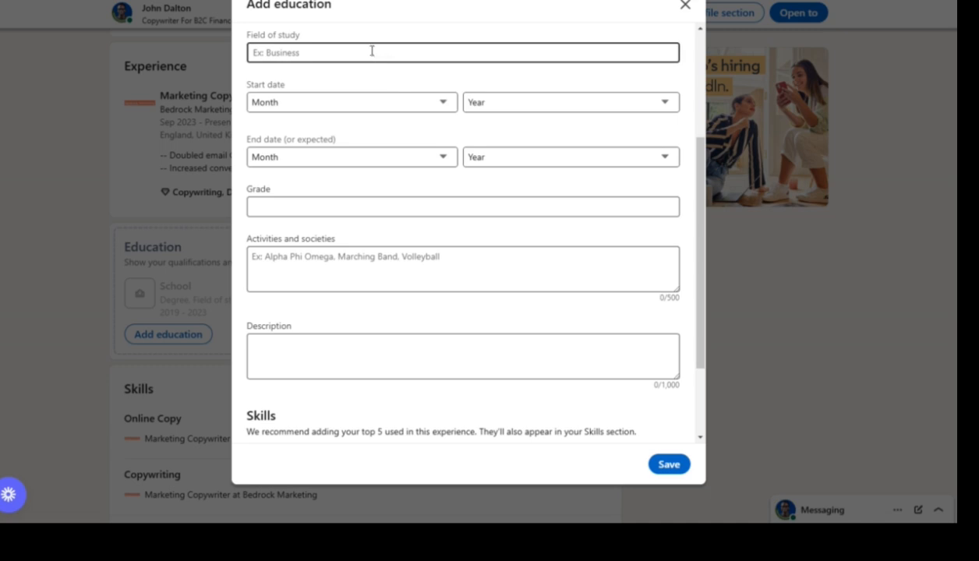
left_click(662, 464)
Step: Reorder the profile's full skills list so that Copywriting comes first and Digital Copywriting second
scroll(358, 214, "down", 8)
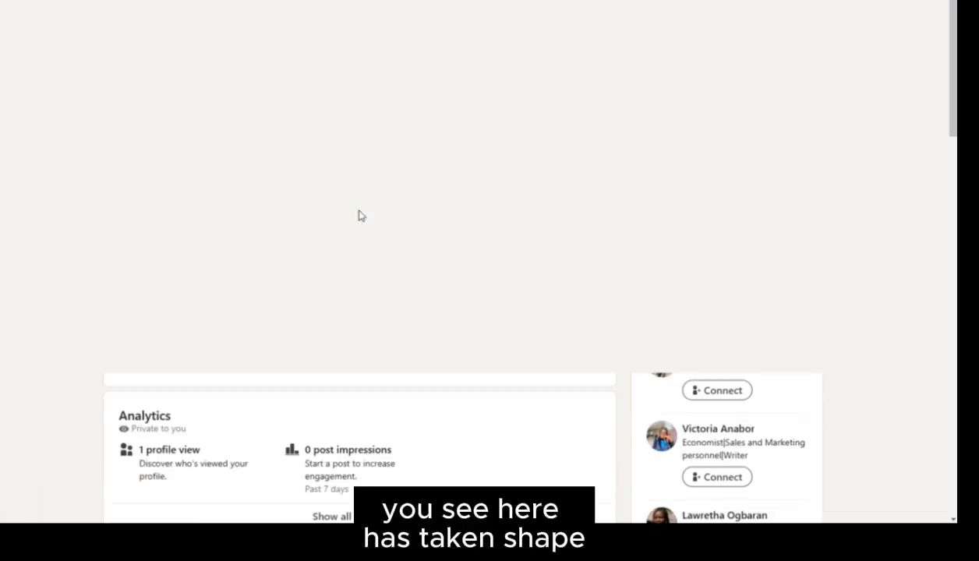
scroll(358, 214, "down", 8)
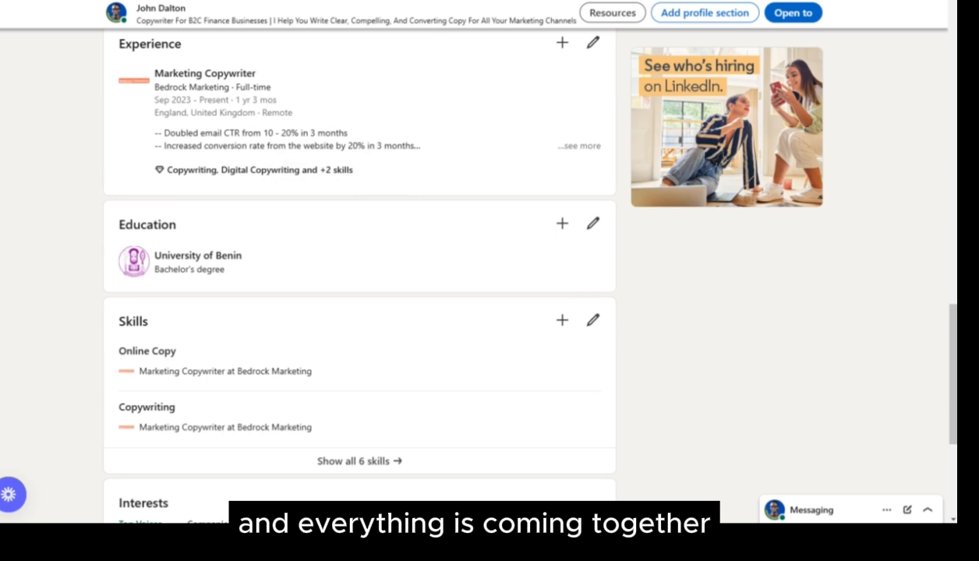
scroll(210, 155, "down", 3)
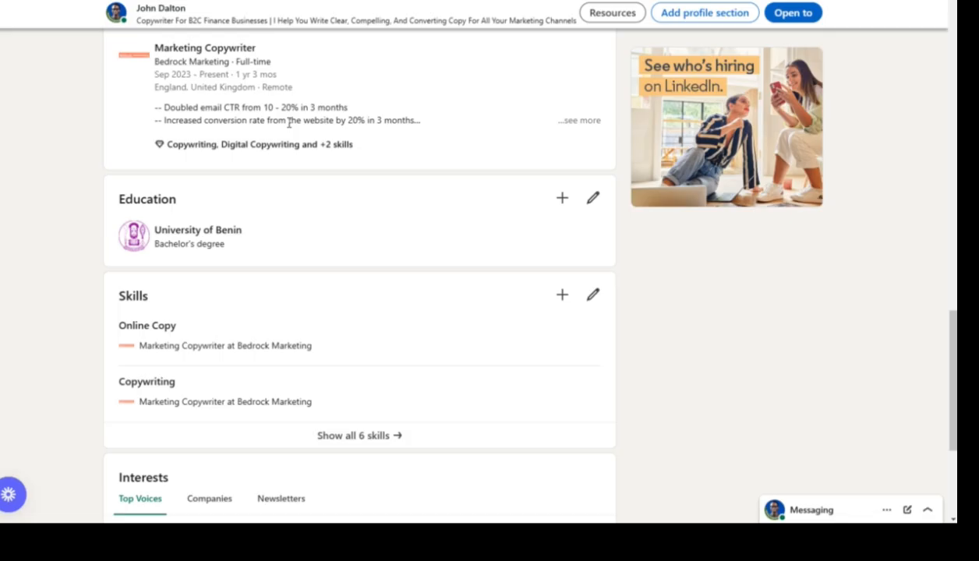
scroll(327, 265, "down", 1)
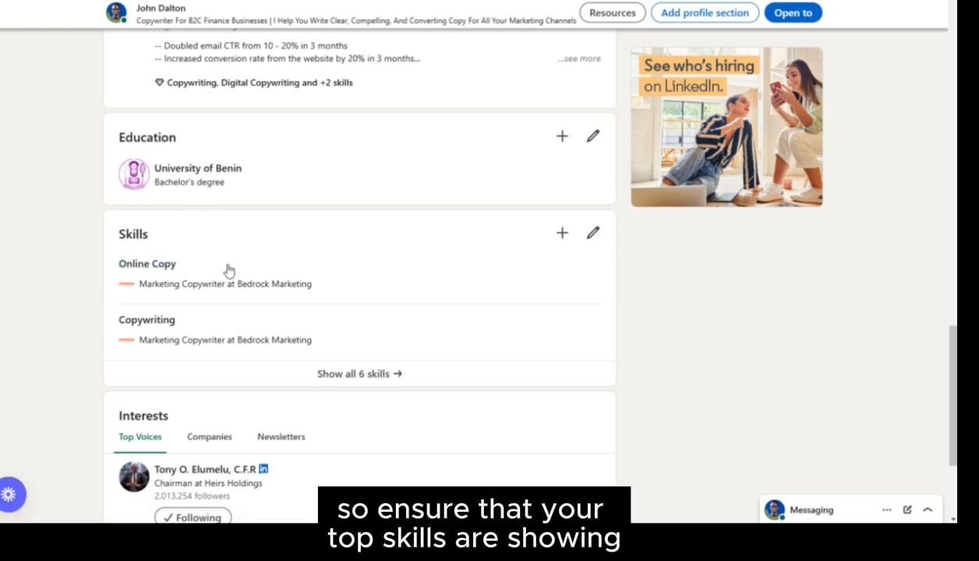
left_click(355, 374)
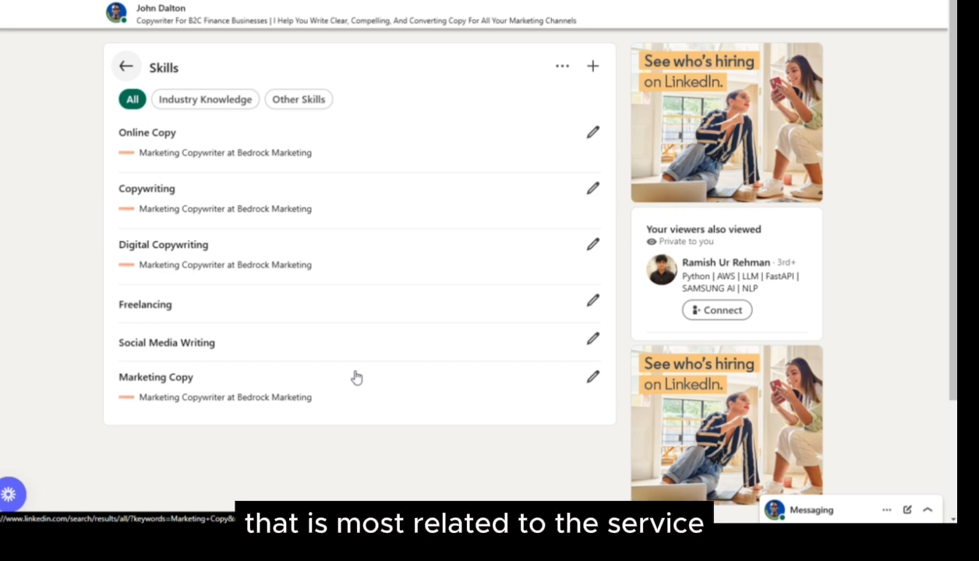
left_click(563, 68)
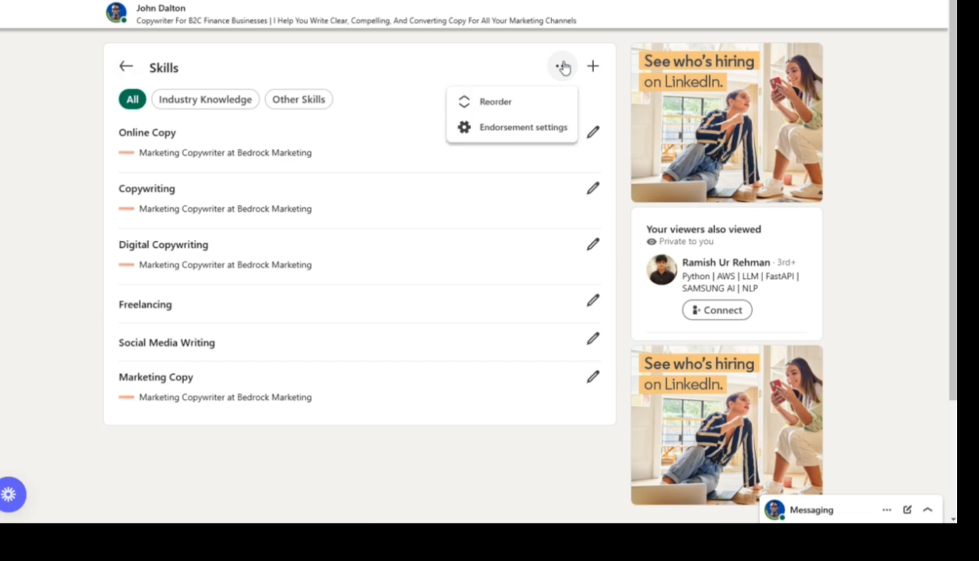
left_click(494, 102)
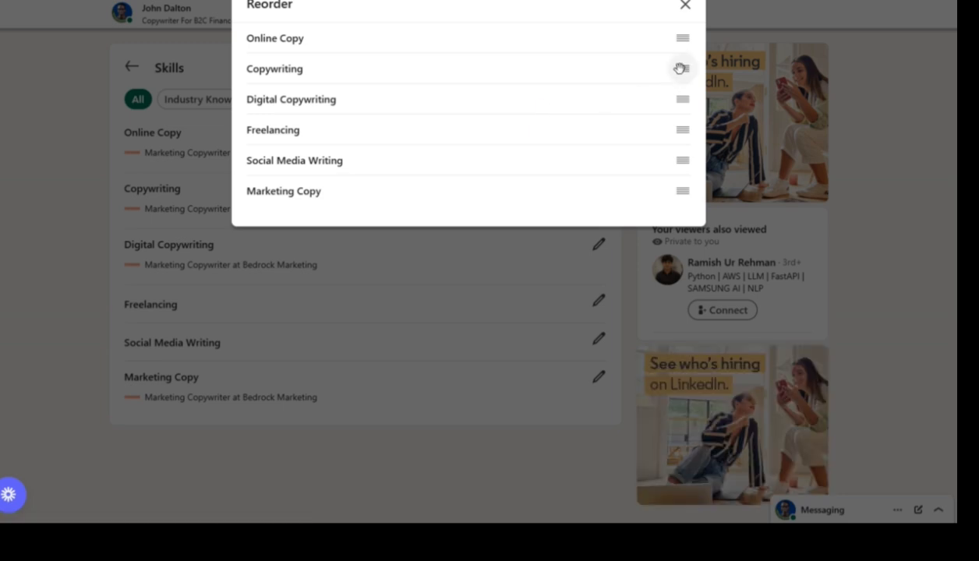
left_click_drag(682, 68, 682, 37)
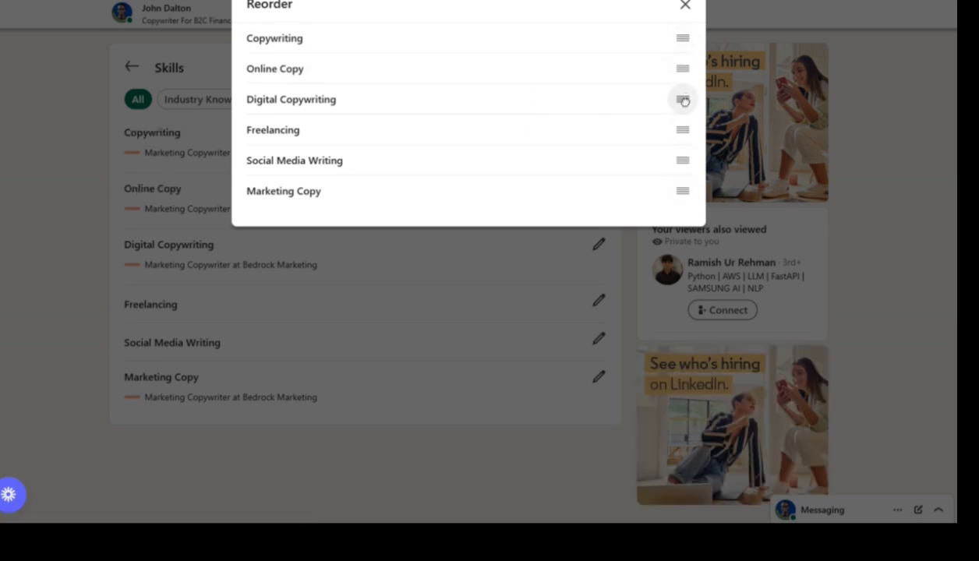
left_click_drag(683, 98, 685, 68)
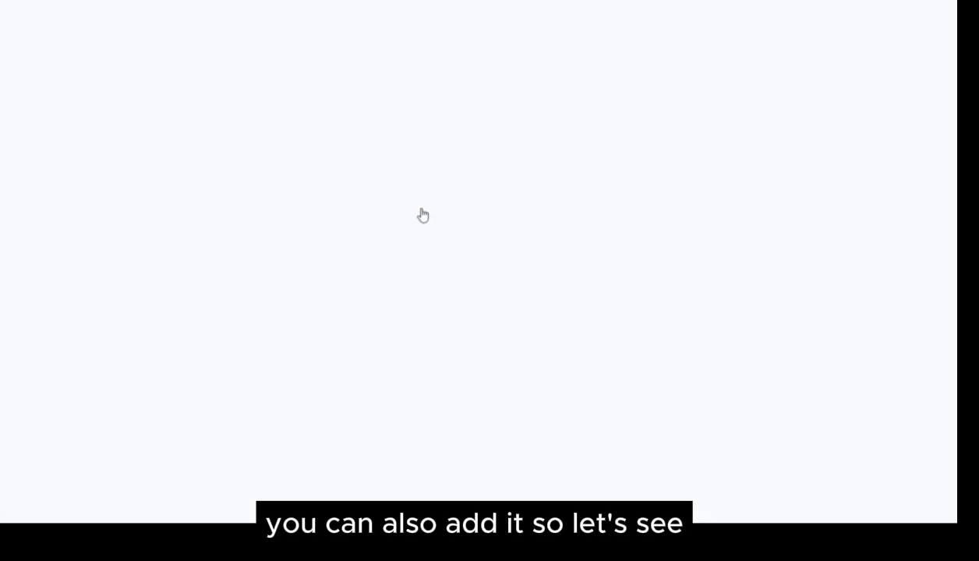
Step: Examine which Core, Recommended and Additional sections can be added to the profile, including licenses & certifications and volunteer experience
scroll(423, 211, "up", 2)
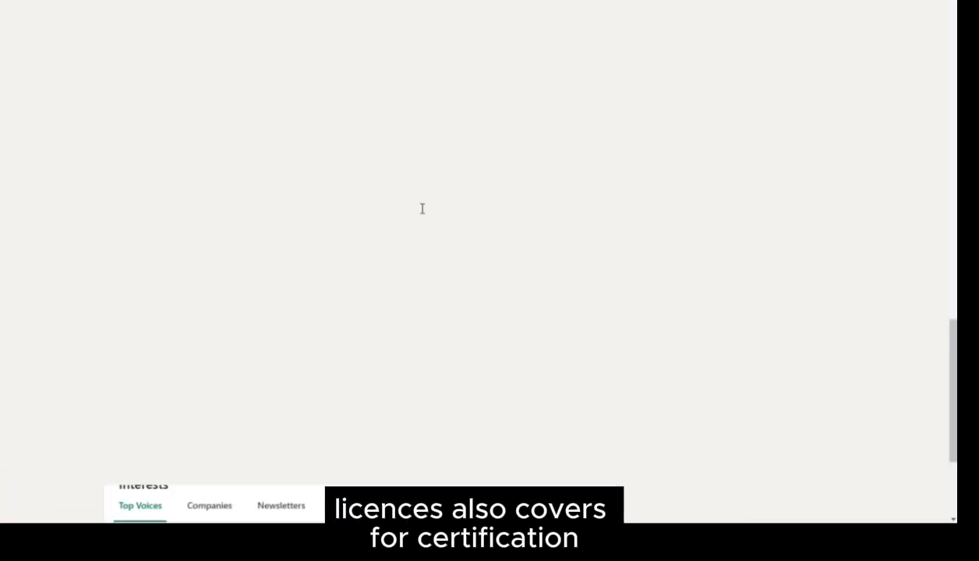
scroll(422, 209, "up", 11)
scroll(423, 209, "down", 8)
scroll(422, 208, "up", 10)
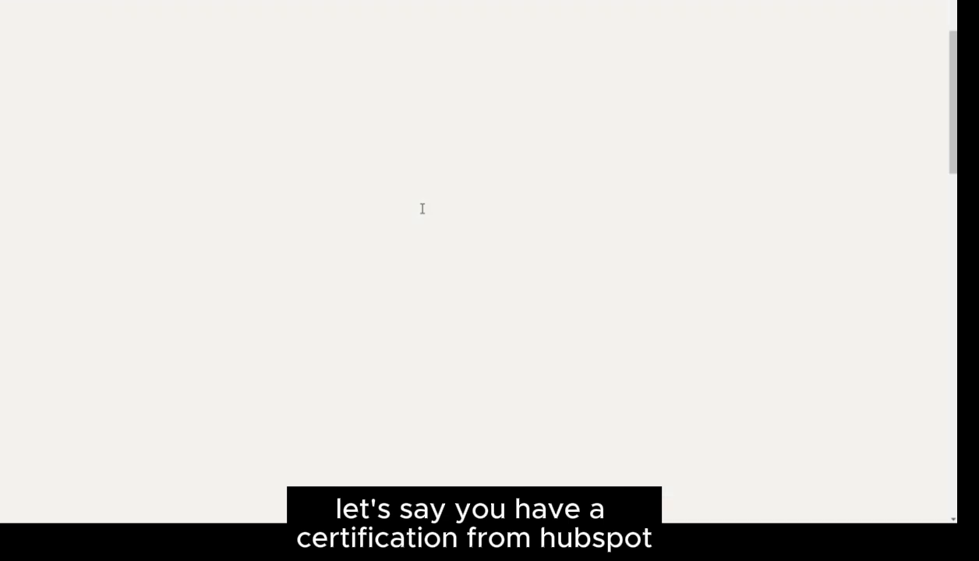
scroll(422, 209, "up", 2)
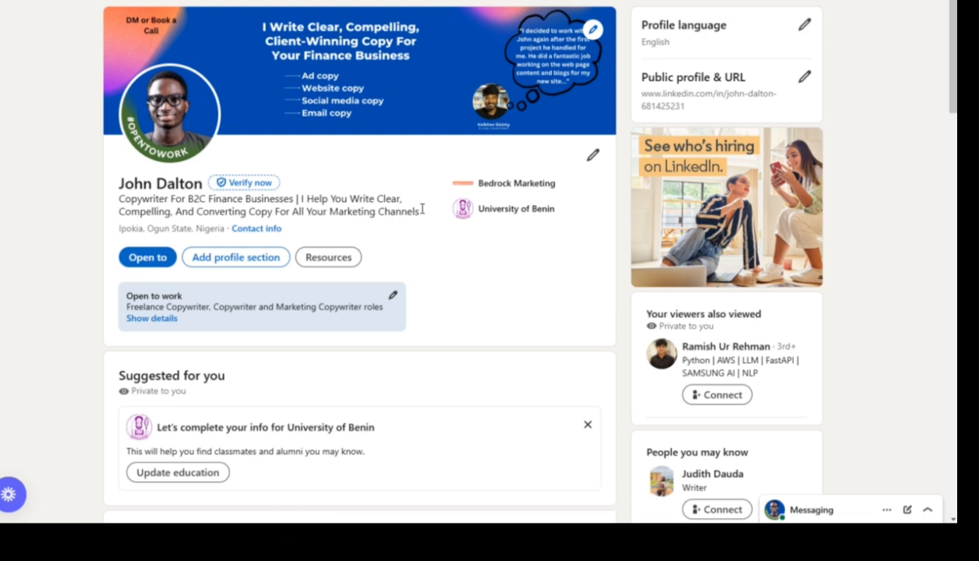
left_click(270, 255)
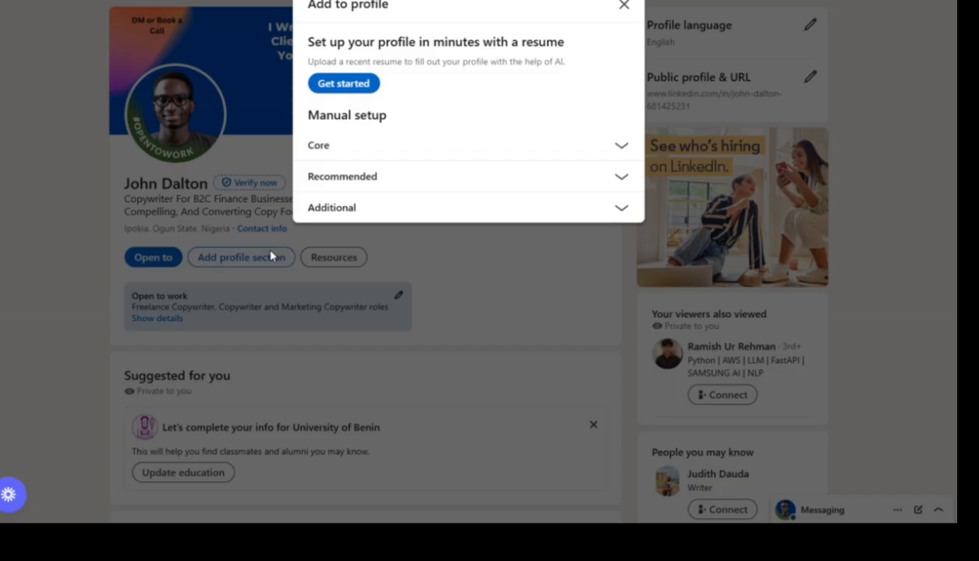
left_click(619, 177)
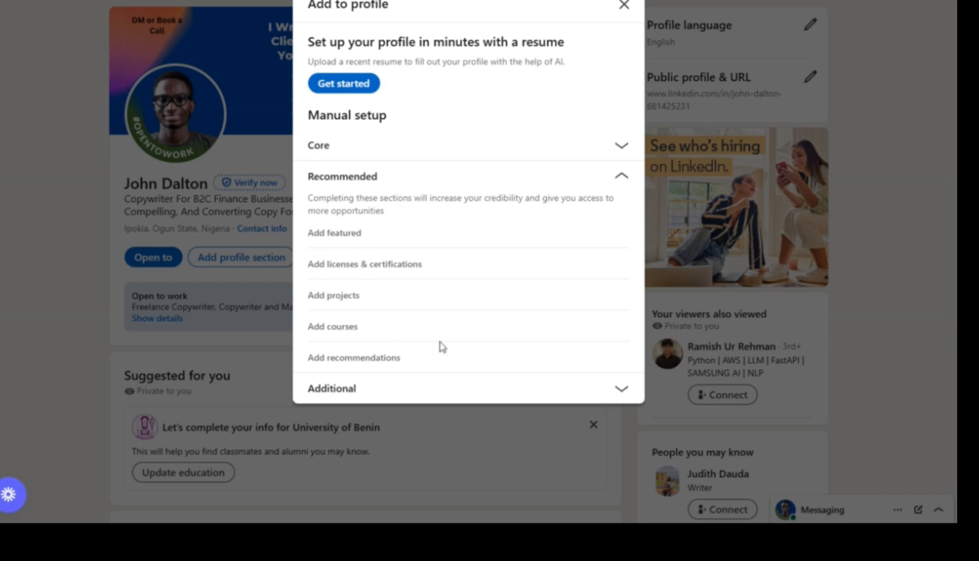
left_click(615, 388)
scroll(543, 356, "down", 2)
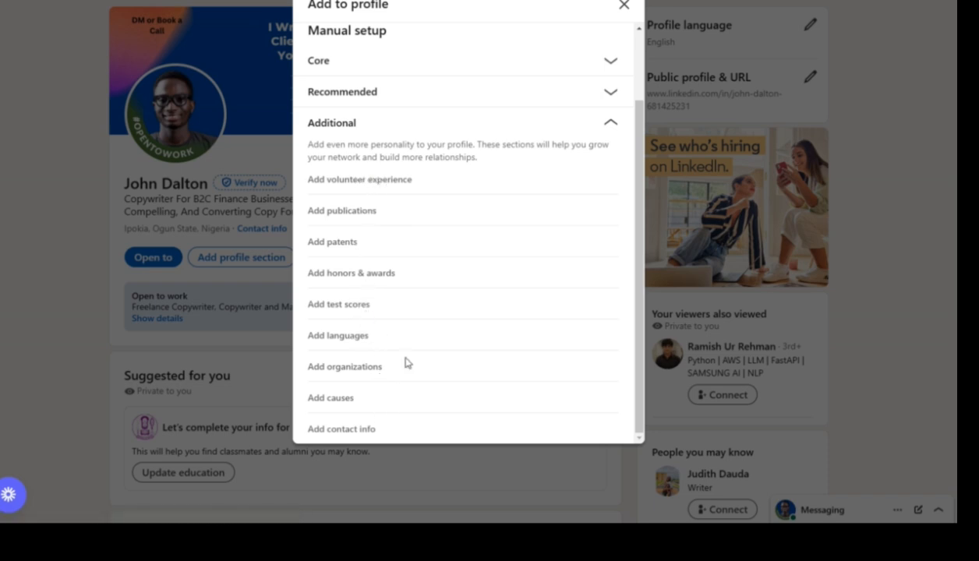
left_click(611, 92)
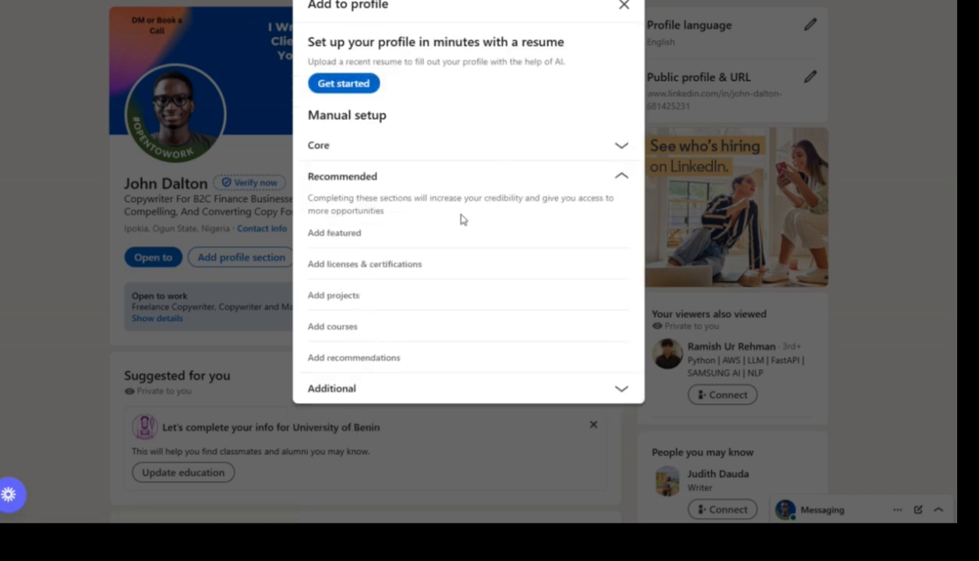
left_click(617, 145)
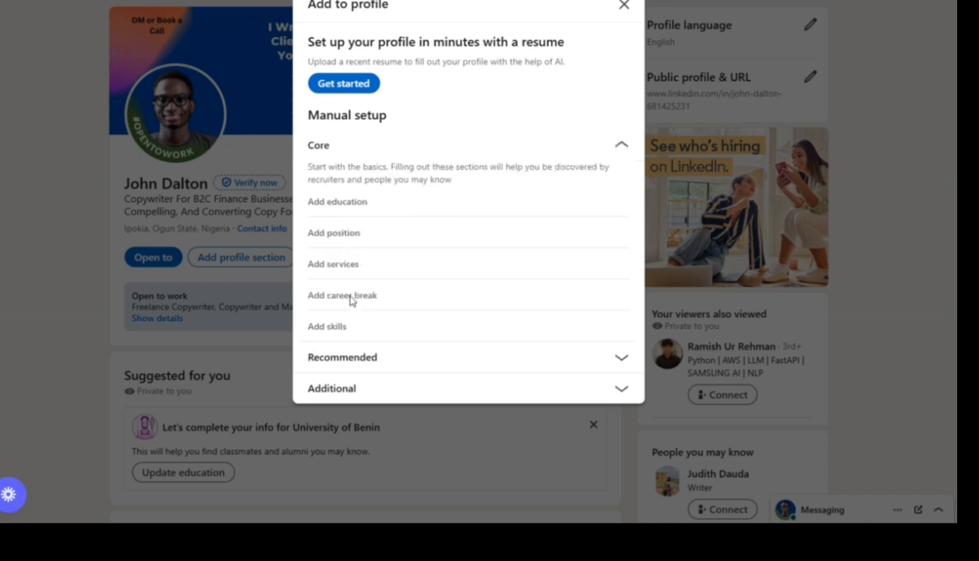
left_click(628, 5)
Step: Switch to the foundation document in Google Docs and tick off License, Volunteering and Get recommendations in the checklist
scroll(324, 283, "down", 3)
scroll(324, 283, "up", 2)
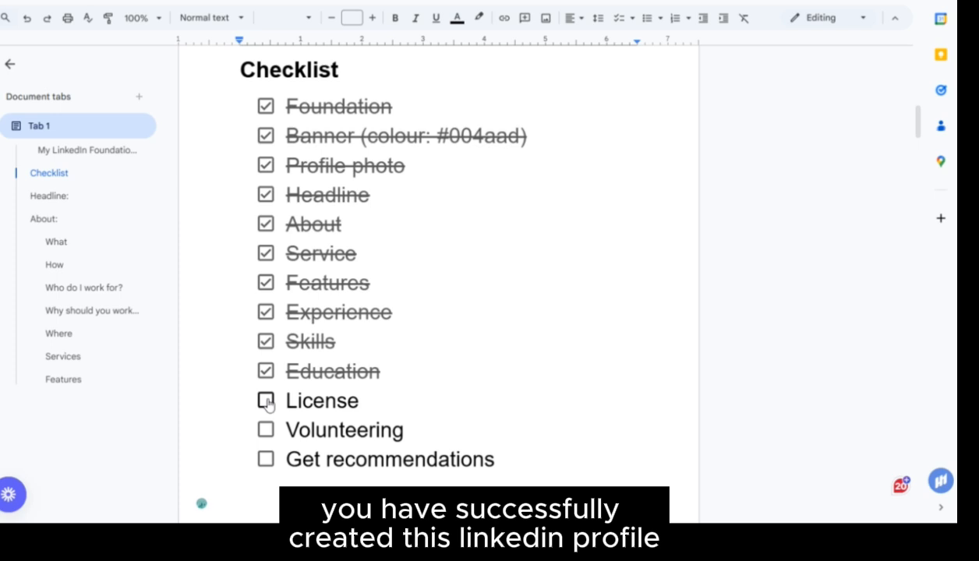
left_click(267, 400)
left_click(266, 429)
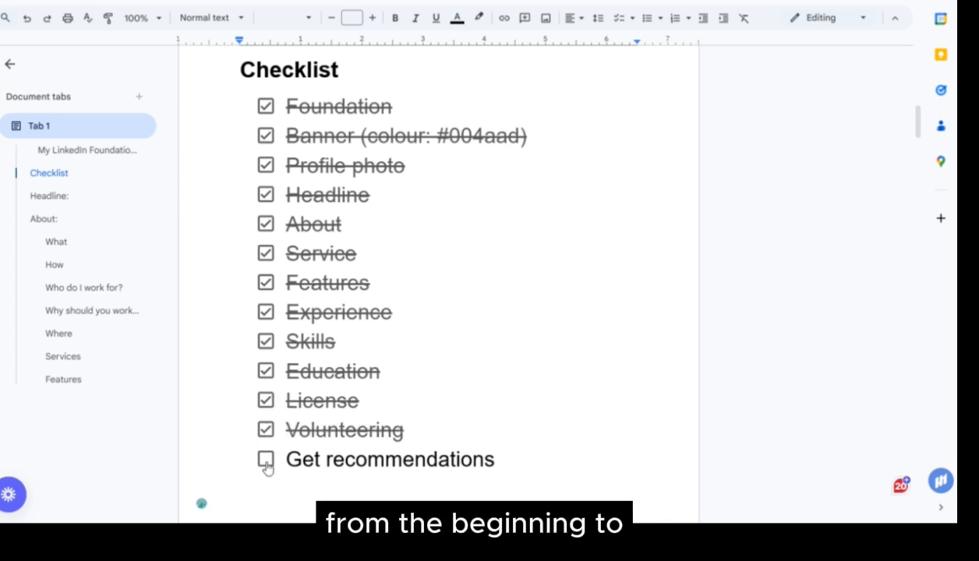
left_click(266, 459)
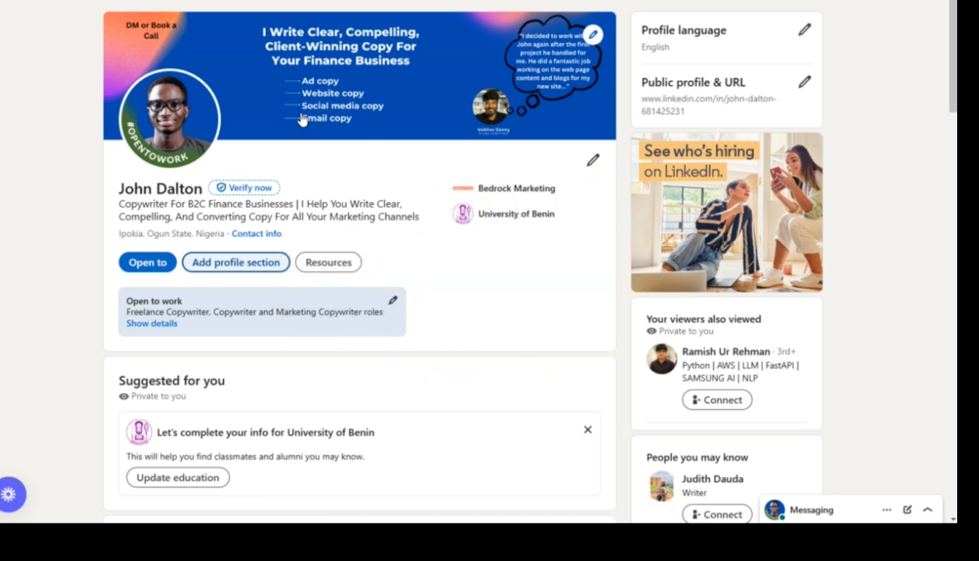
Step: Review the LinkedIn profile from the banner to Experience, and the ICP and USP notes in the foundation document
scroll(271, 327, "down", 2)
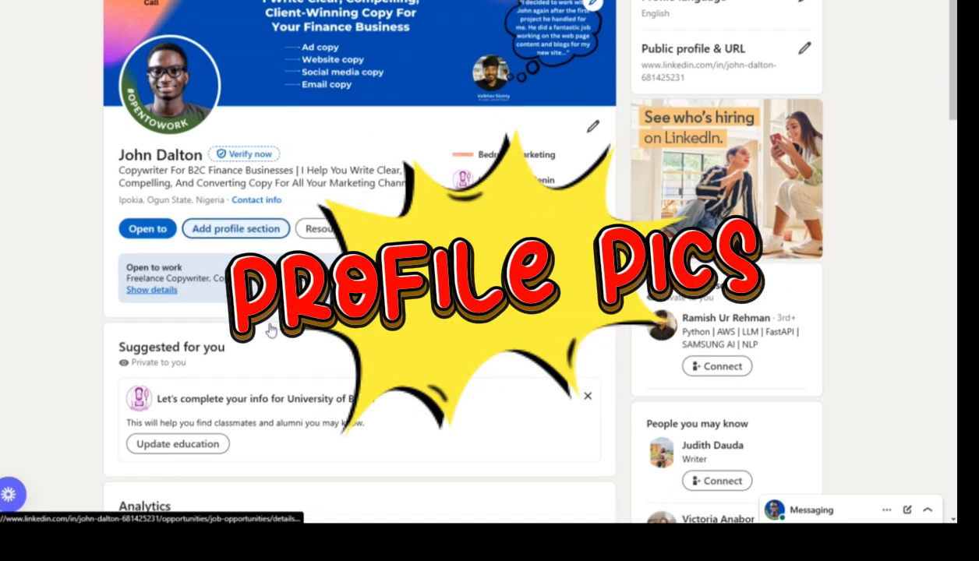
scroll(197, 261, "up", 2)
scroll(198, 260, "down", 2)
scroll(196, 260, "down", 6)
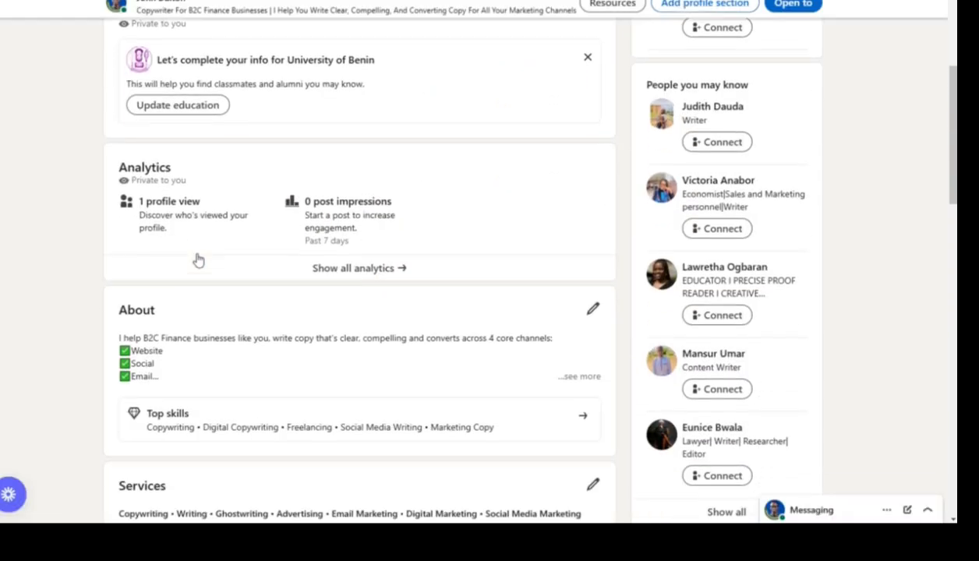
scroll(196, 261, "down", 5)
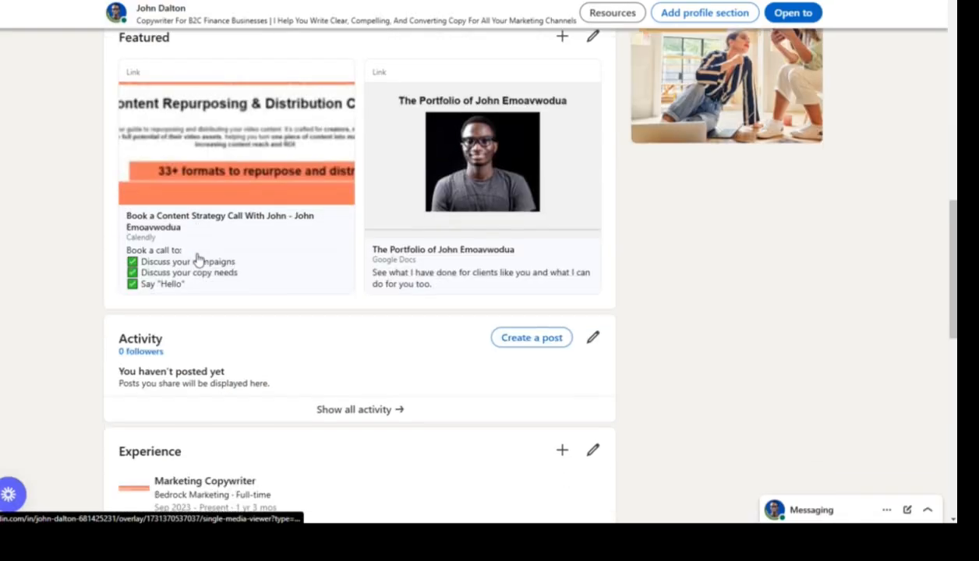
scroll(198, 259, "up", 2)
scroll(197, 260, "up", 10)
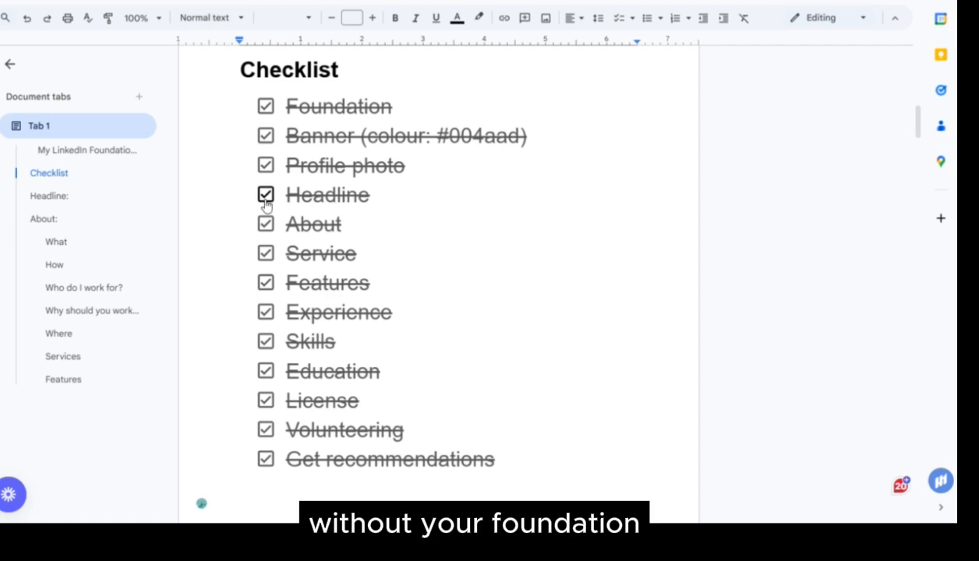
scroll(266, 200, "up", 15)
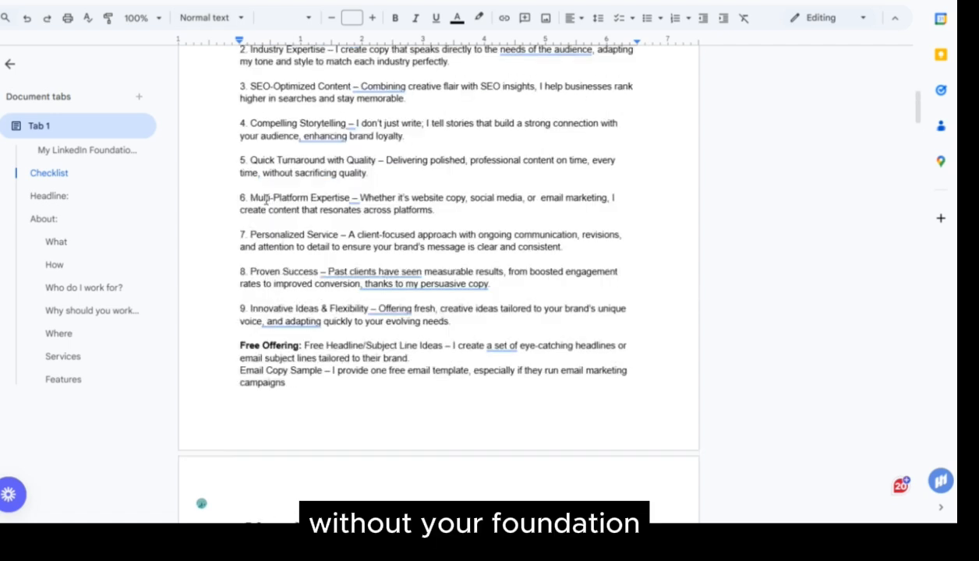
scroll(266, 200, "down", 3)
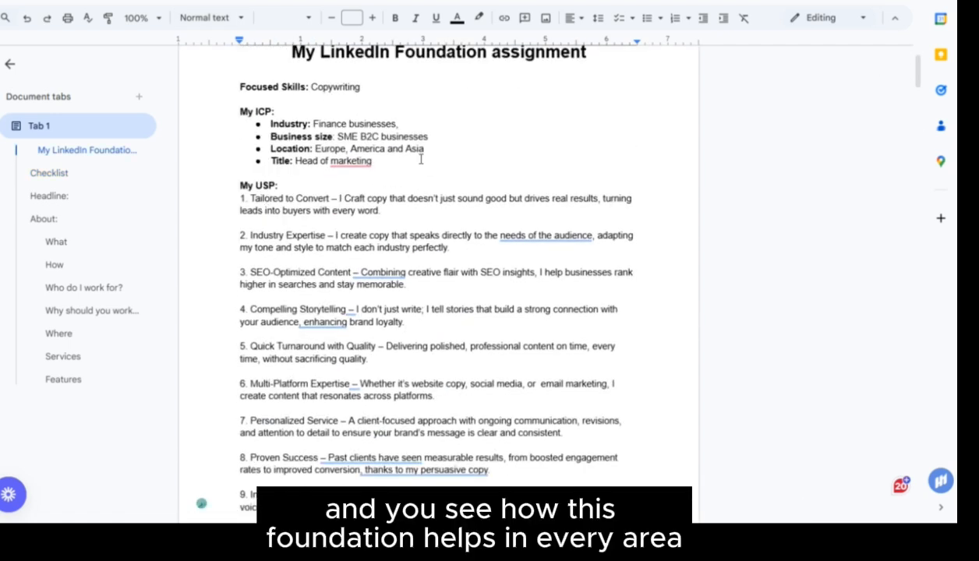
Step: Compare the USP and Free Offering notes in the foundation document with the LinkedIn profile's banner, headline, About, Top skills and Services
scroll(421, 160, "down", 6)
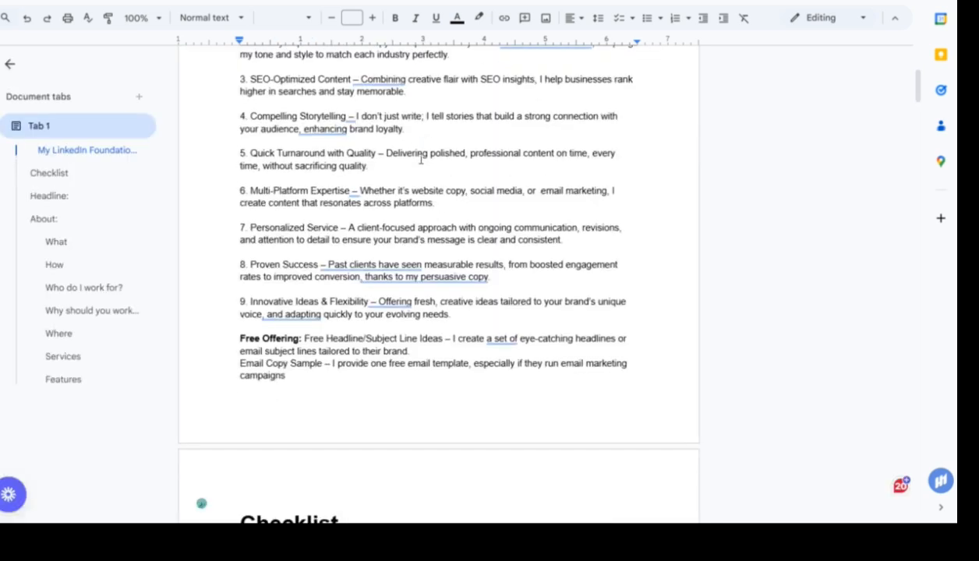
scroll(421, 159, "up", 6)
scroll(421, 158, "down", 1)
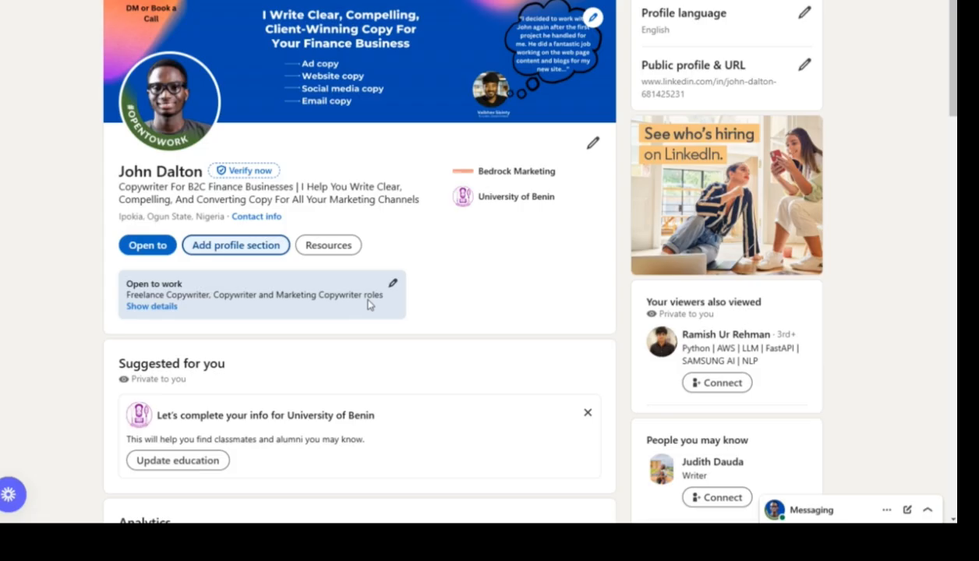
scroll(370, 304, "up", 1)
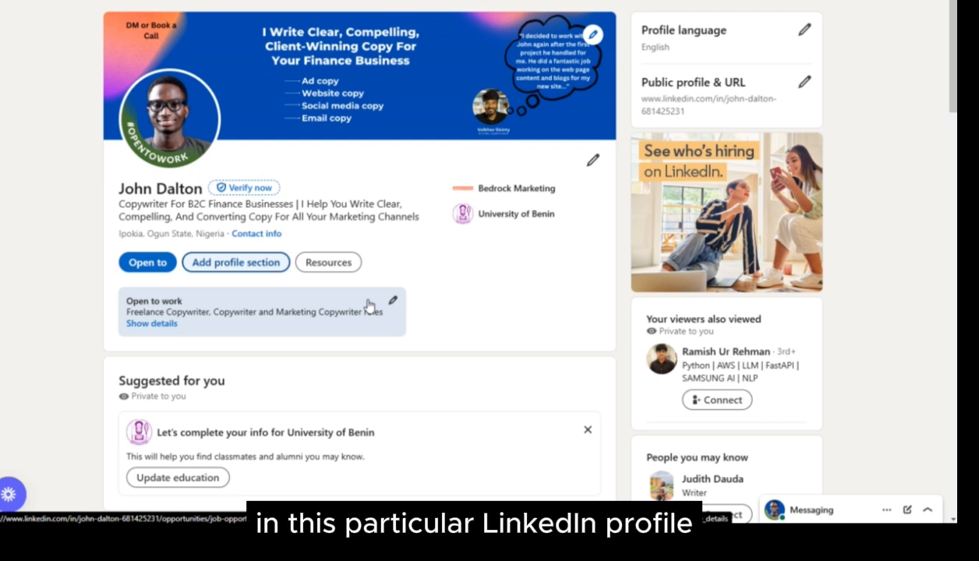
scroll(369, 305, "down", 1)
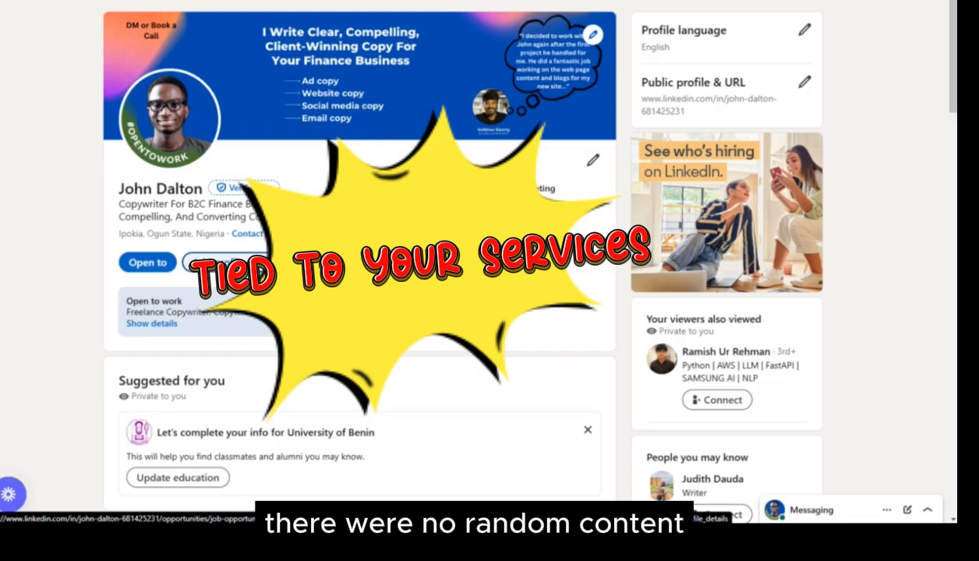
scroll(369, 305, "down", 3)
scroll(369, 305, "down", 4)
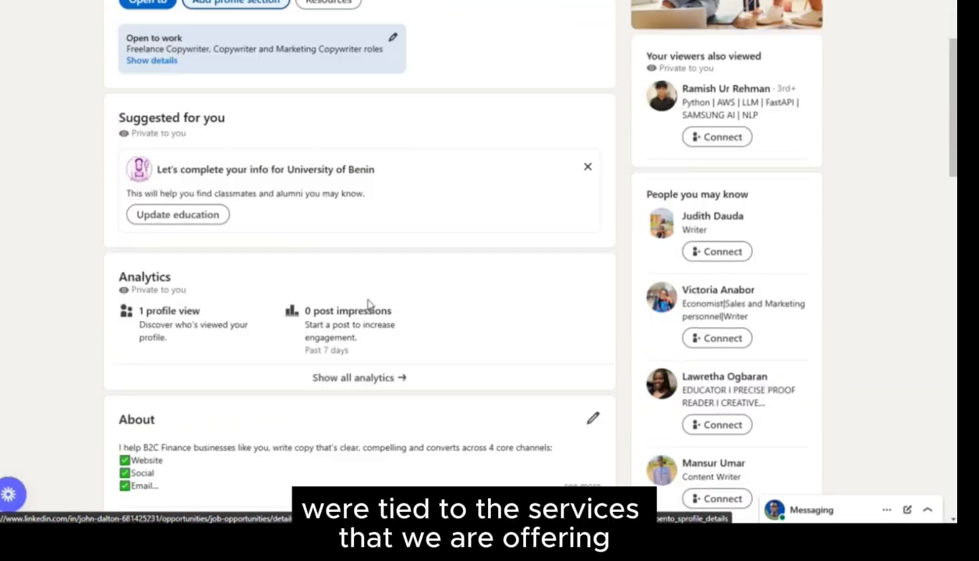
scroll(369, 305, "down", 3)
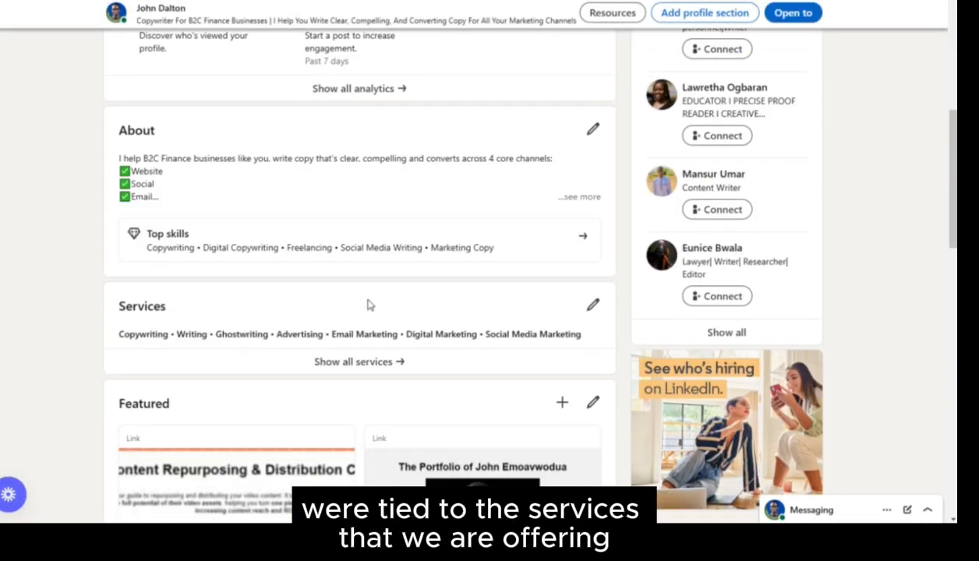
scroll(369, 304, "up", 10)
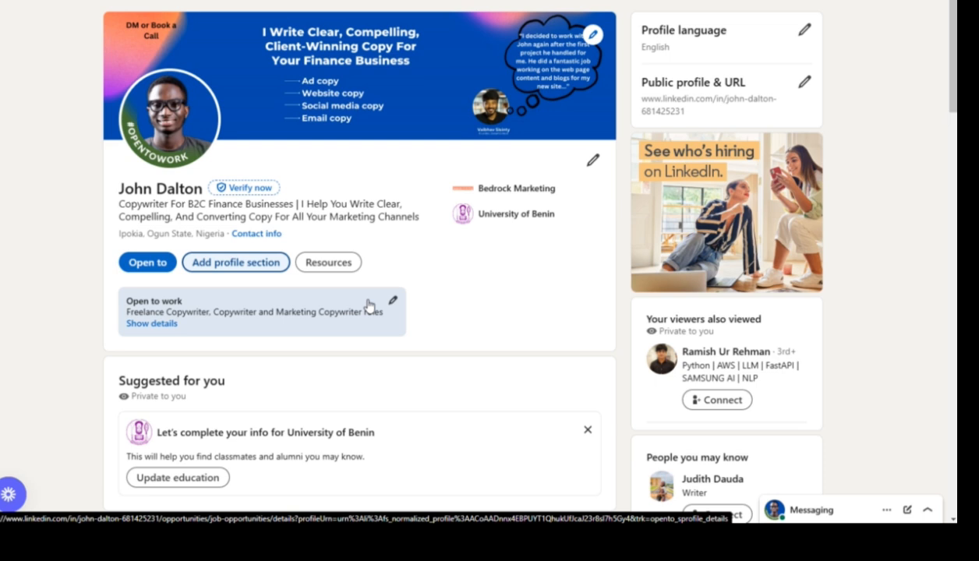
scroll(367, 304, "down", 2)
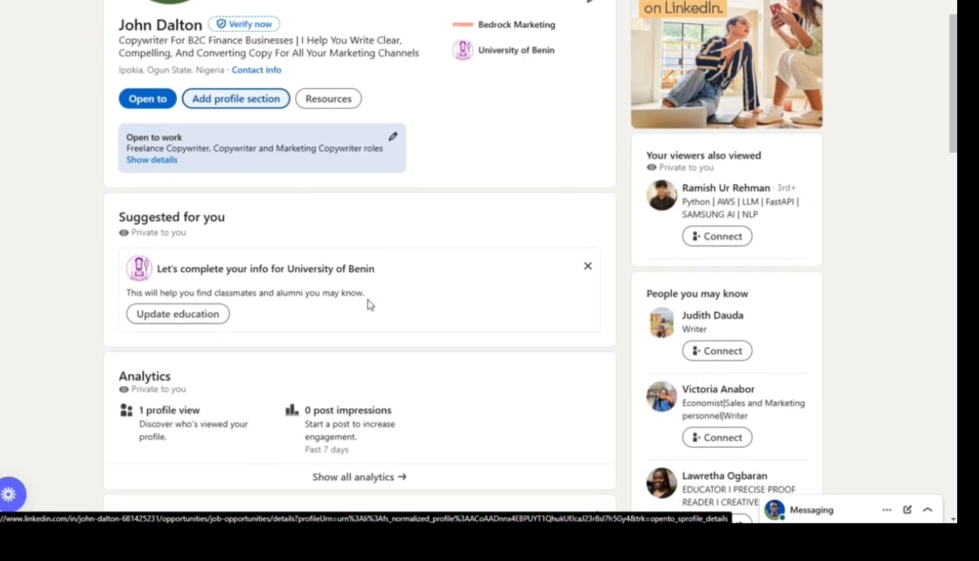
scroll(368, 304, "up", 2)
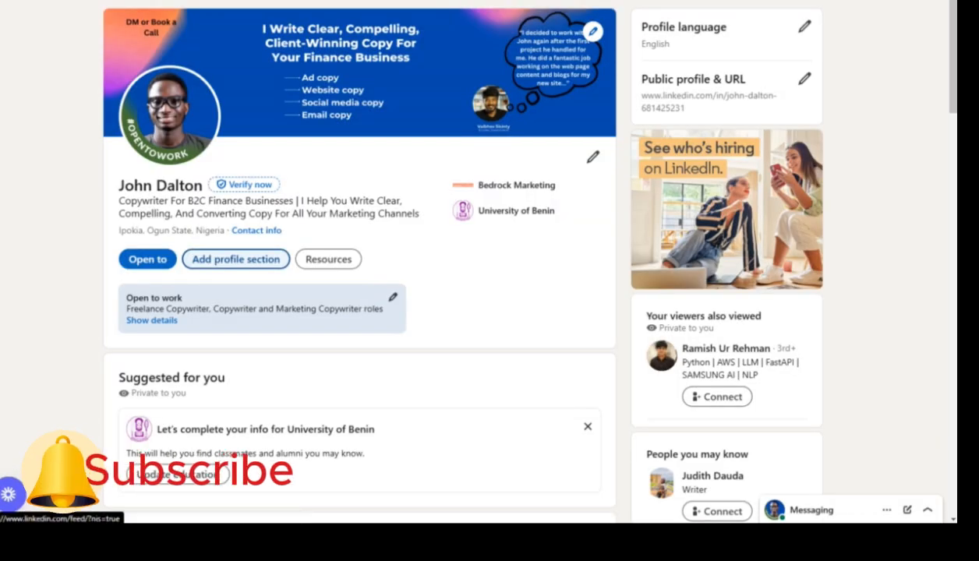